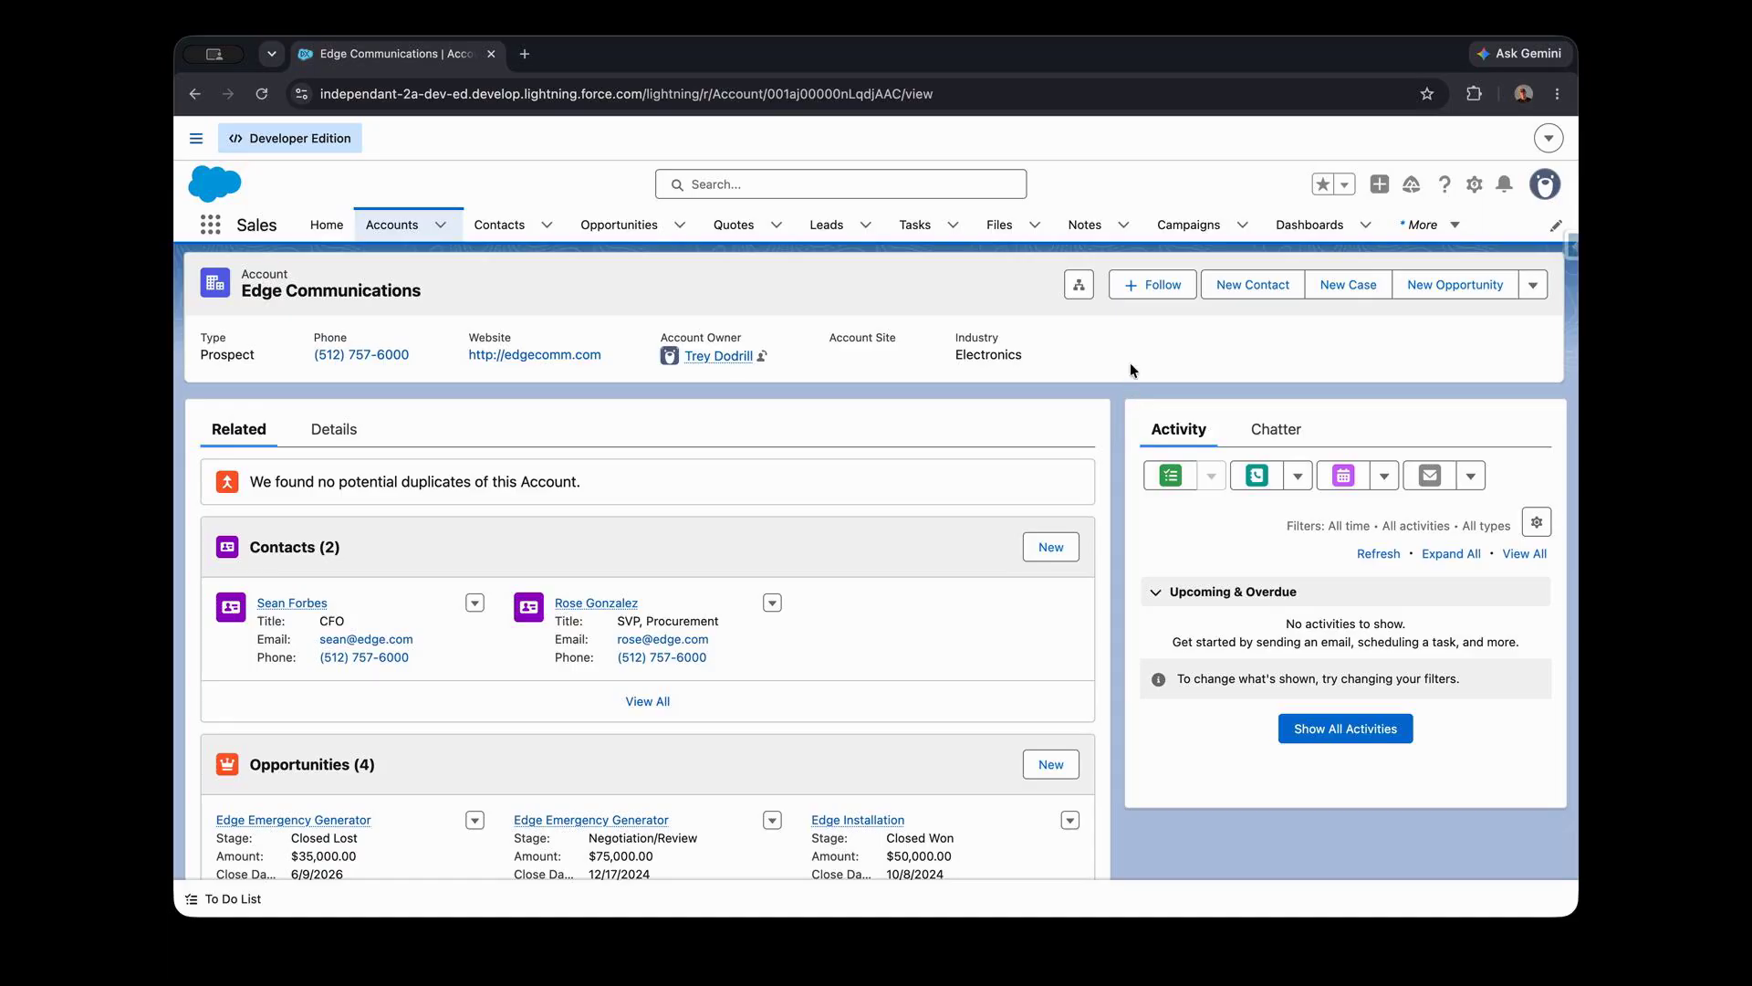
# - Open Salesforce Setup and go to the Flows page
pyautogui.click(1475, 186)
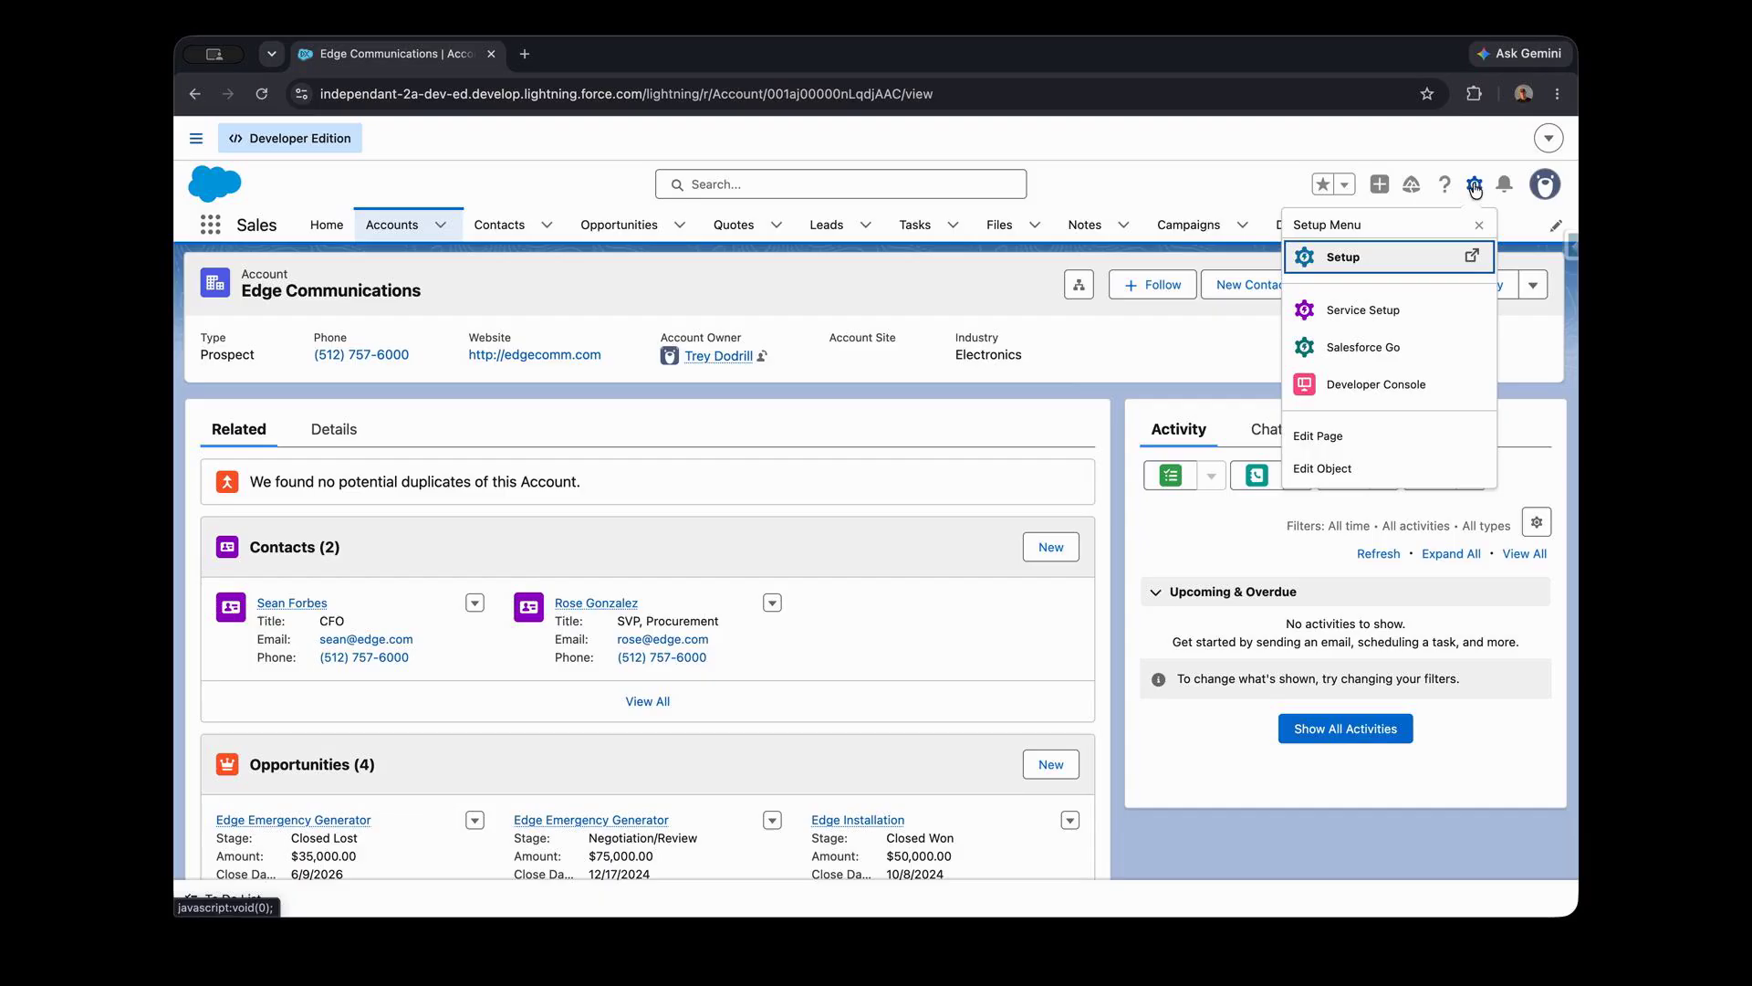
pyautogui.click(1394, 262)
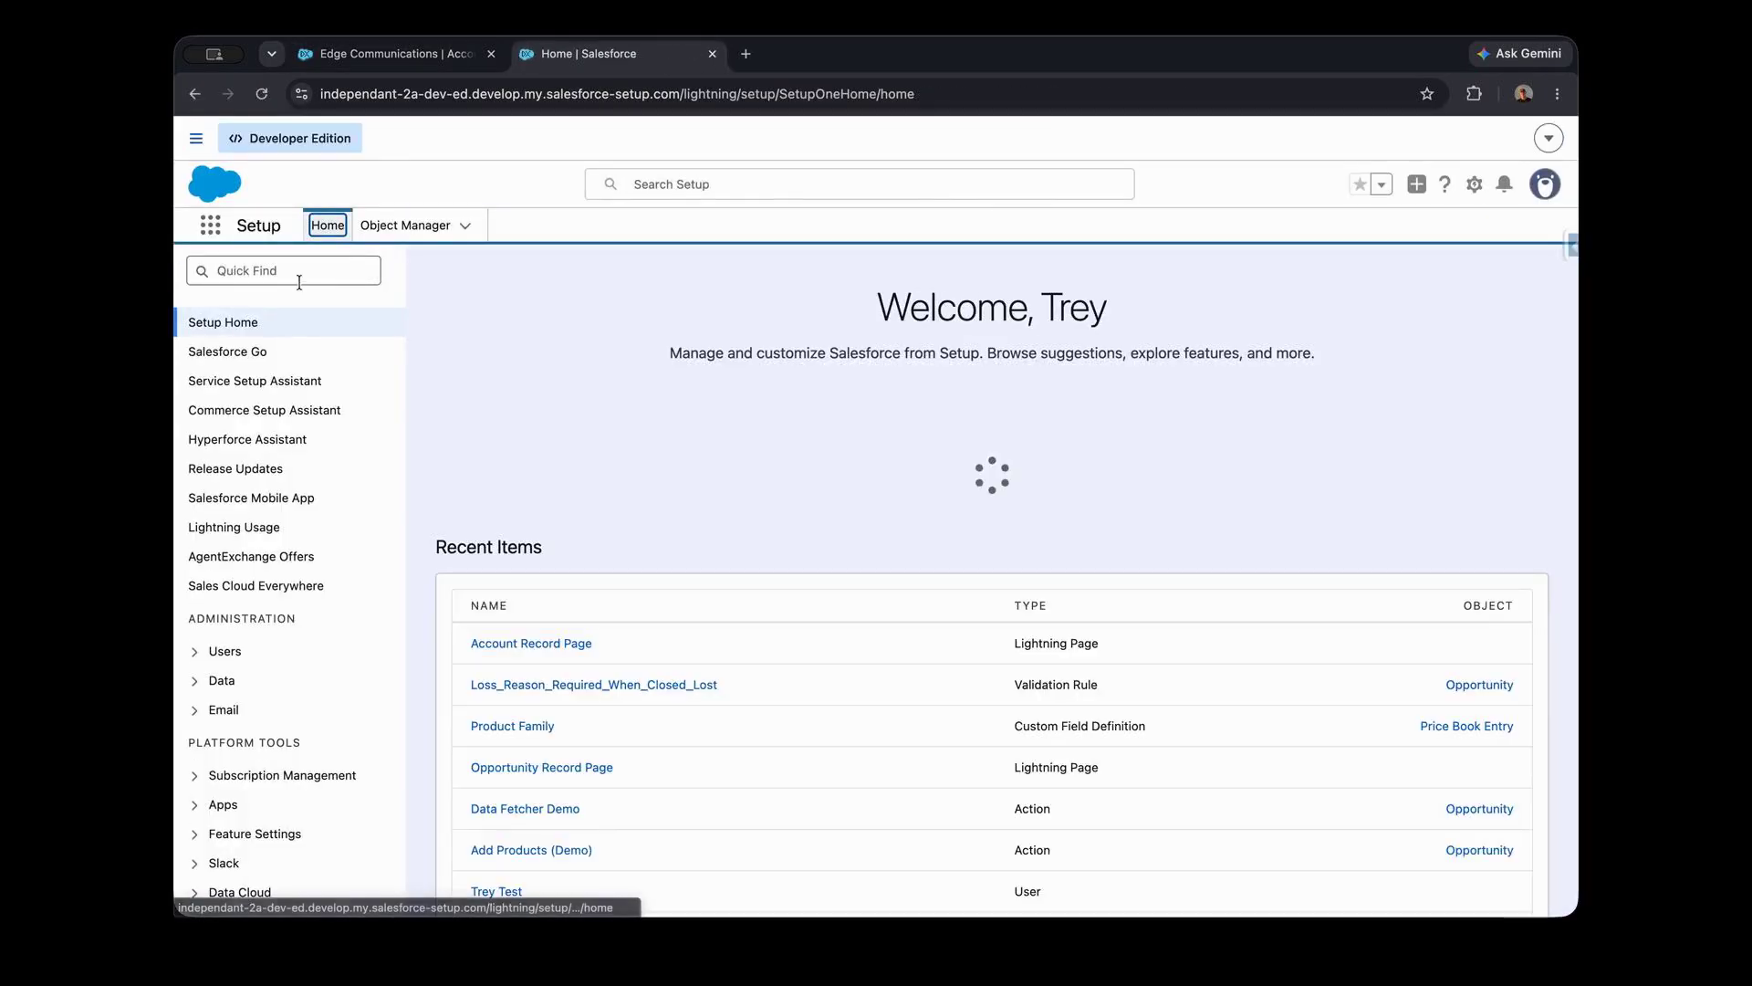
pyautogui.click(286, 273)
pyautogui.write('flows')
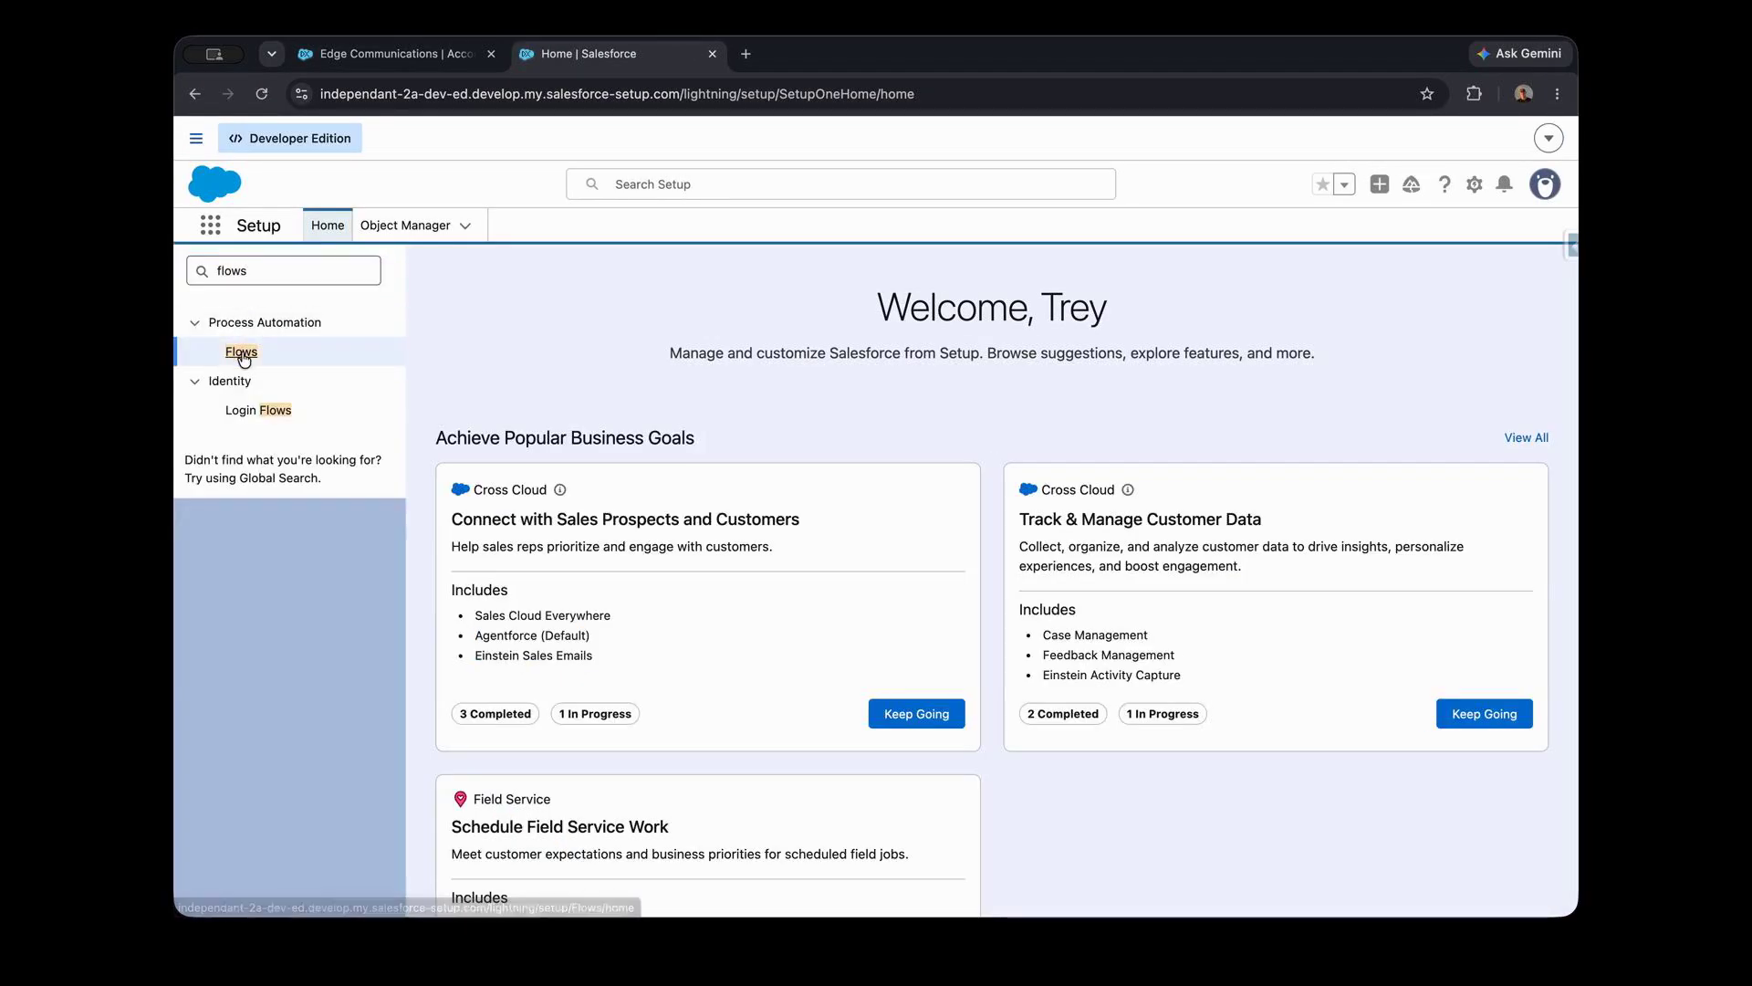
pyautogui.click(242, 353)
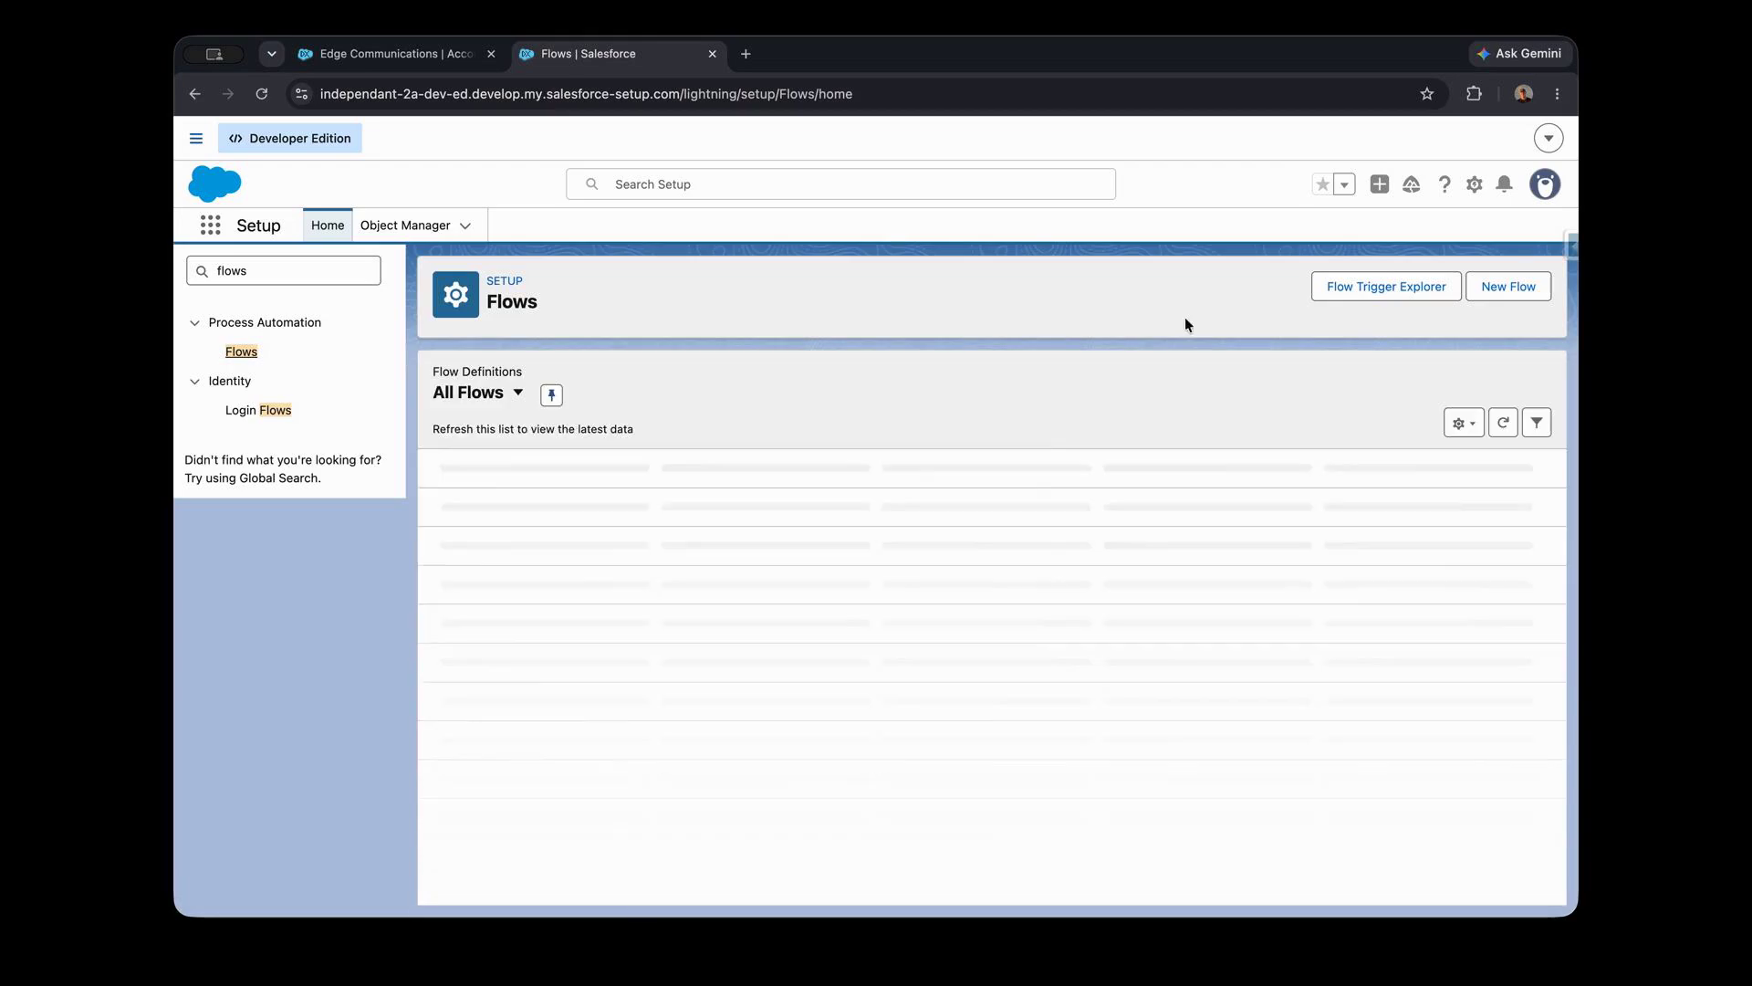
# - Create a new flow of type Screen Flow from the Screen Automations category
pyautogui.click(1504, 288)
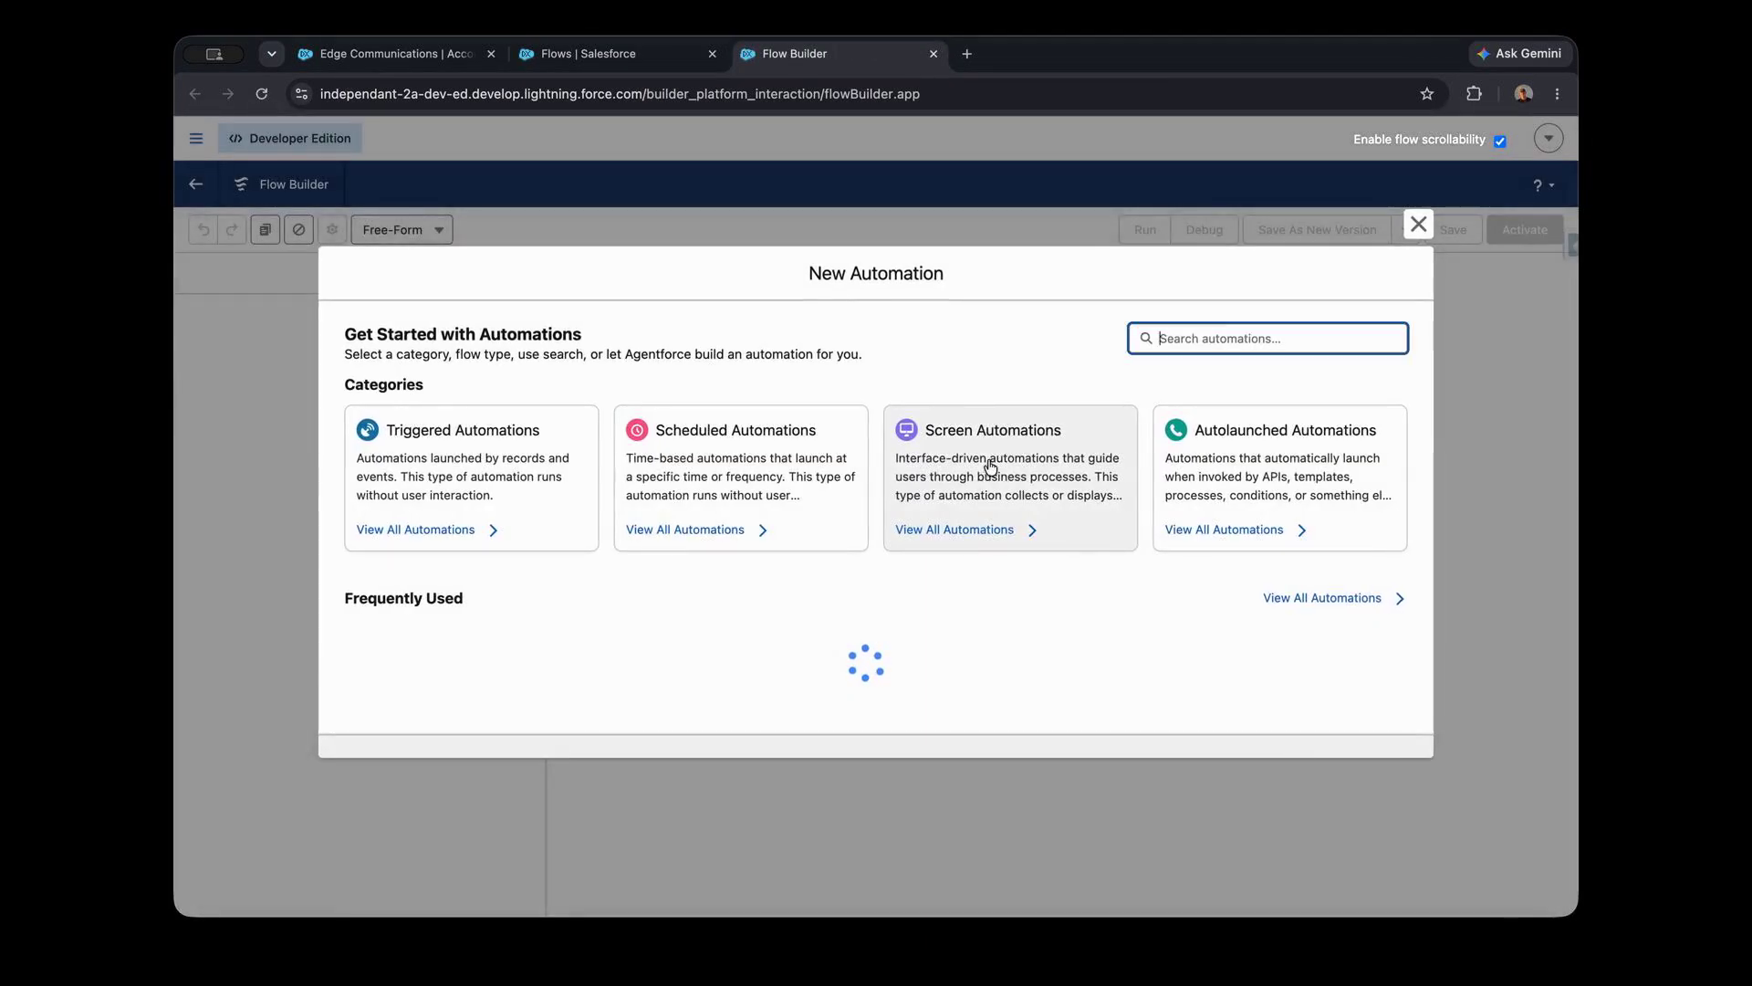
pyautogui.click(1007, 443)
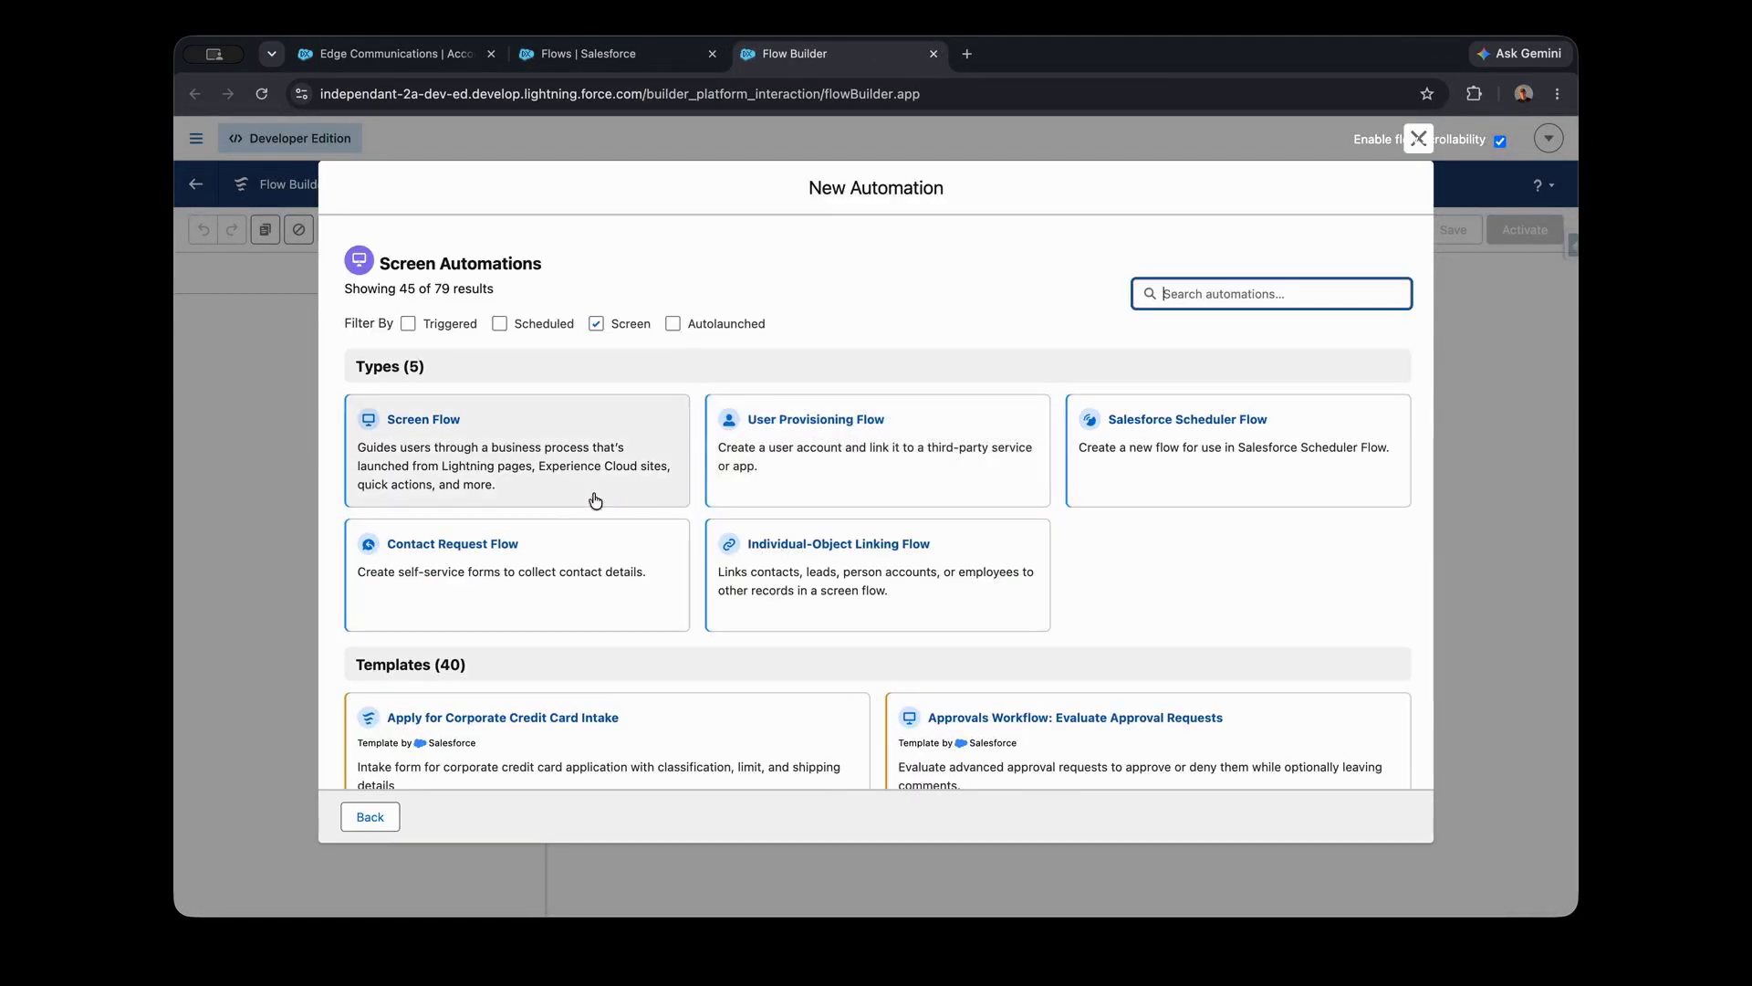
pyautogui.click(493, 439)
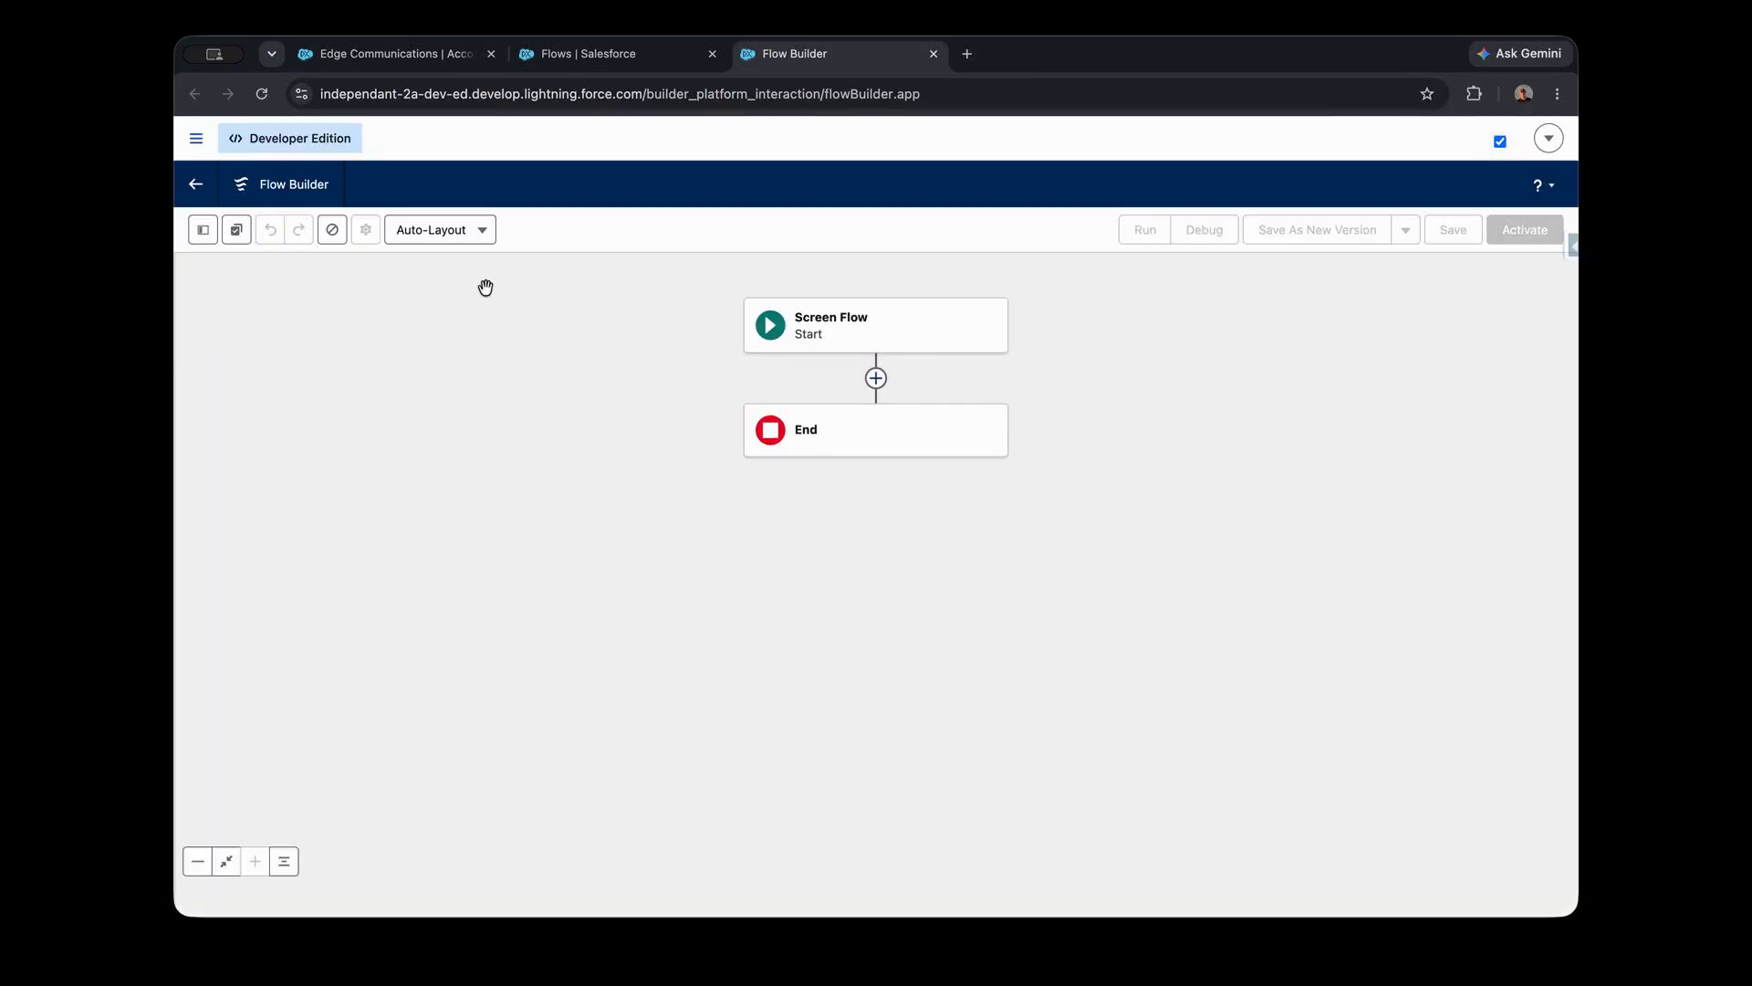
# - Create a text variable resource named recordId and make it available for input
pyautogui.click(203, 230)
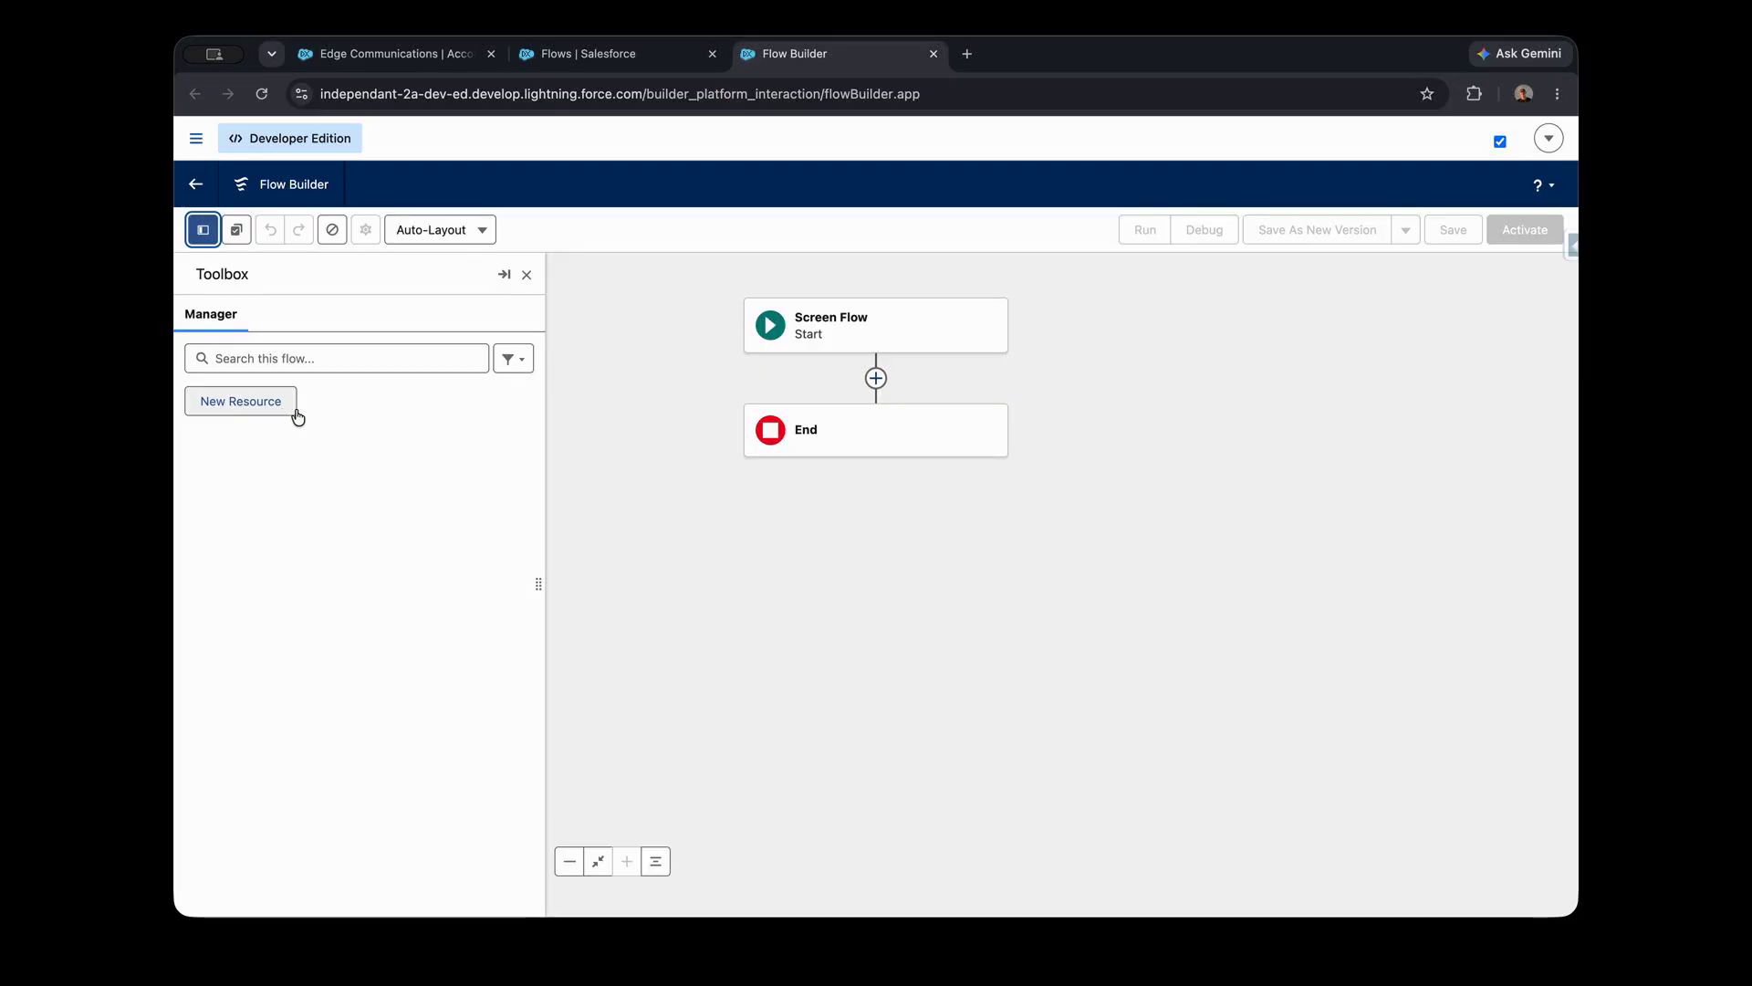
pyautogui.click(262, 411)
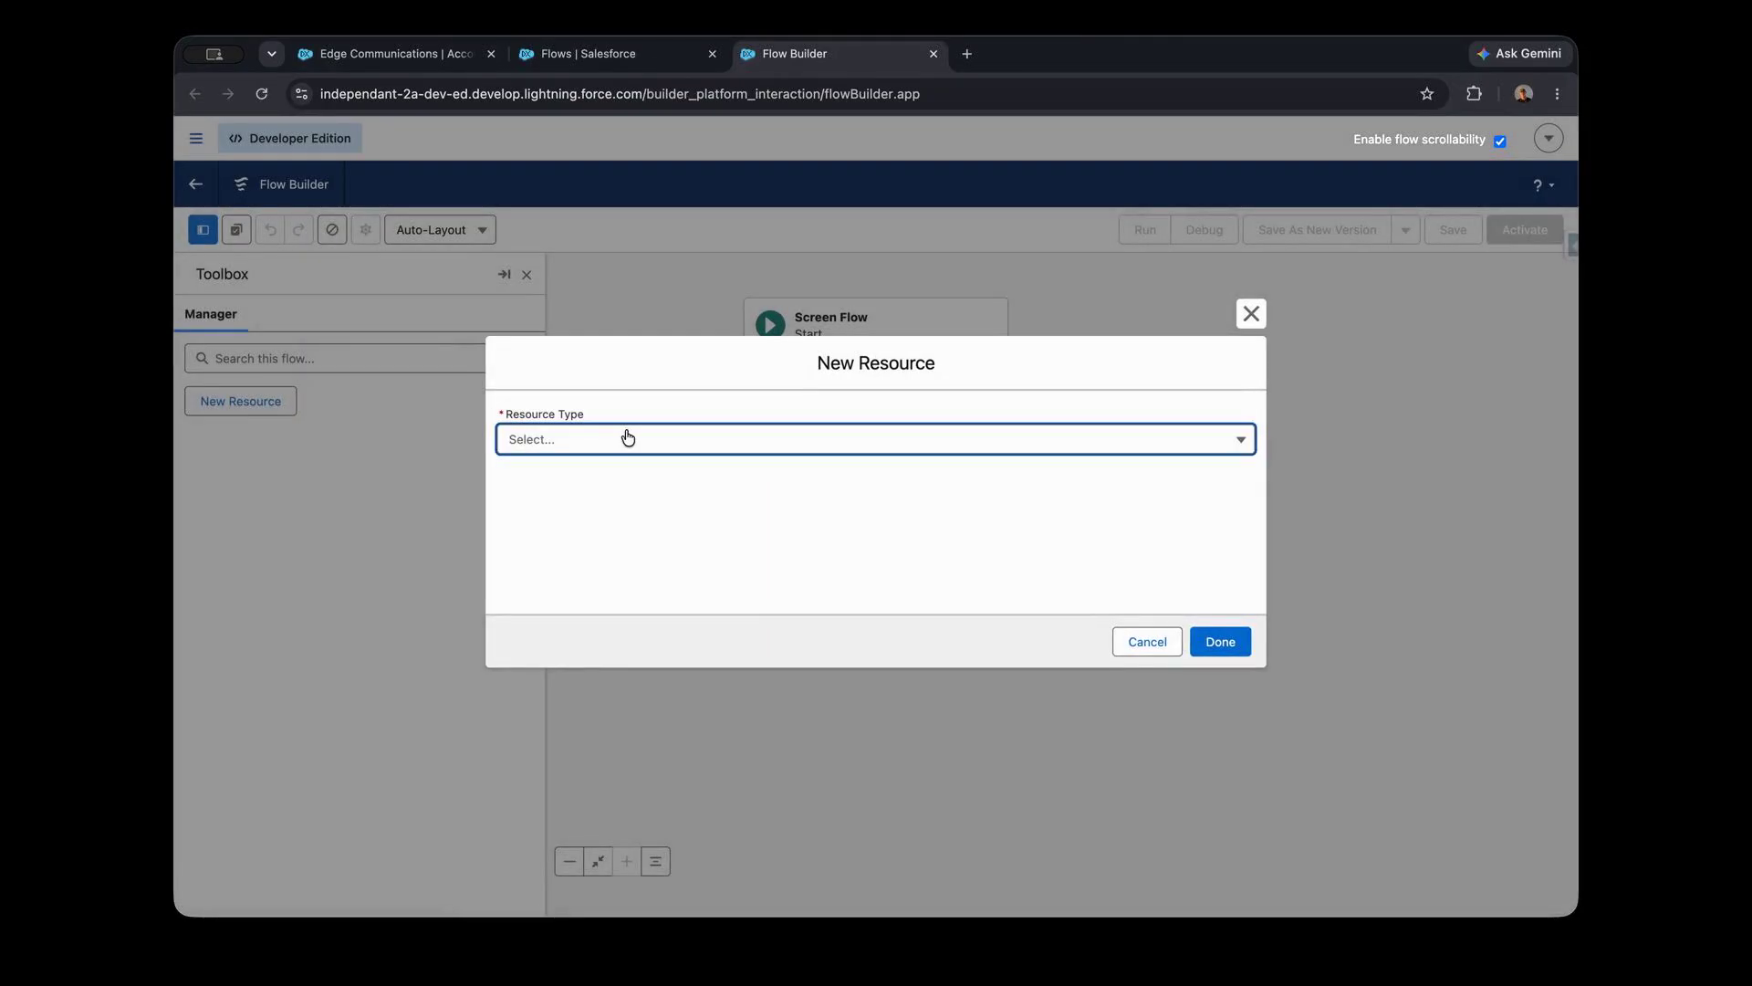
pyautogui.click(628, 438)
pyautogui.click(599, 485)
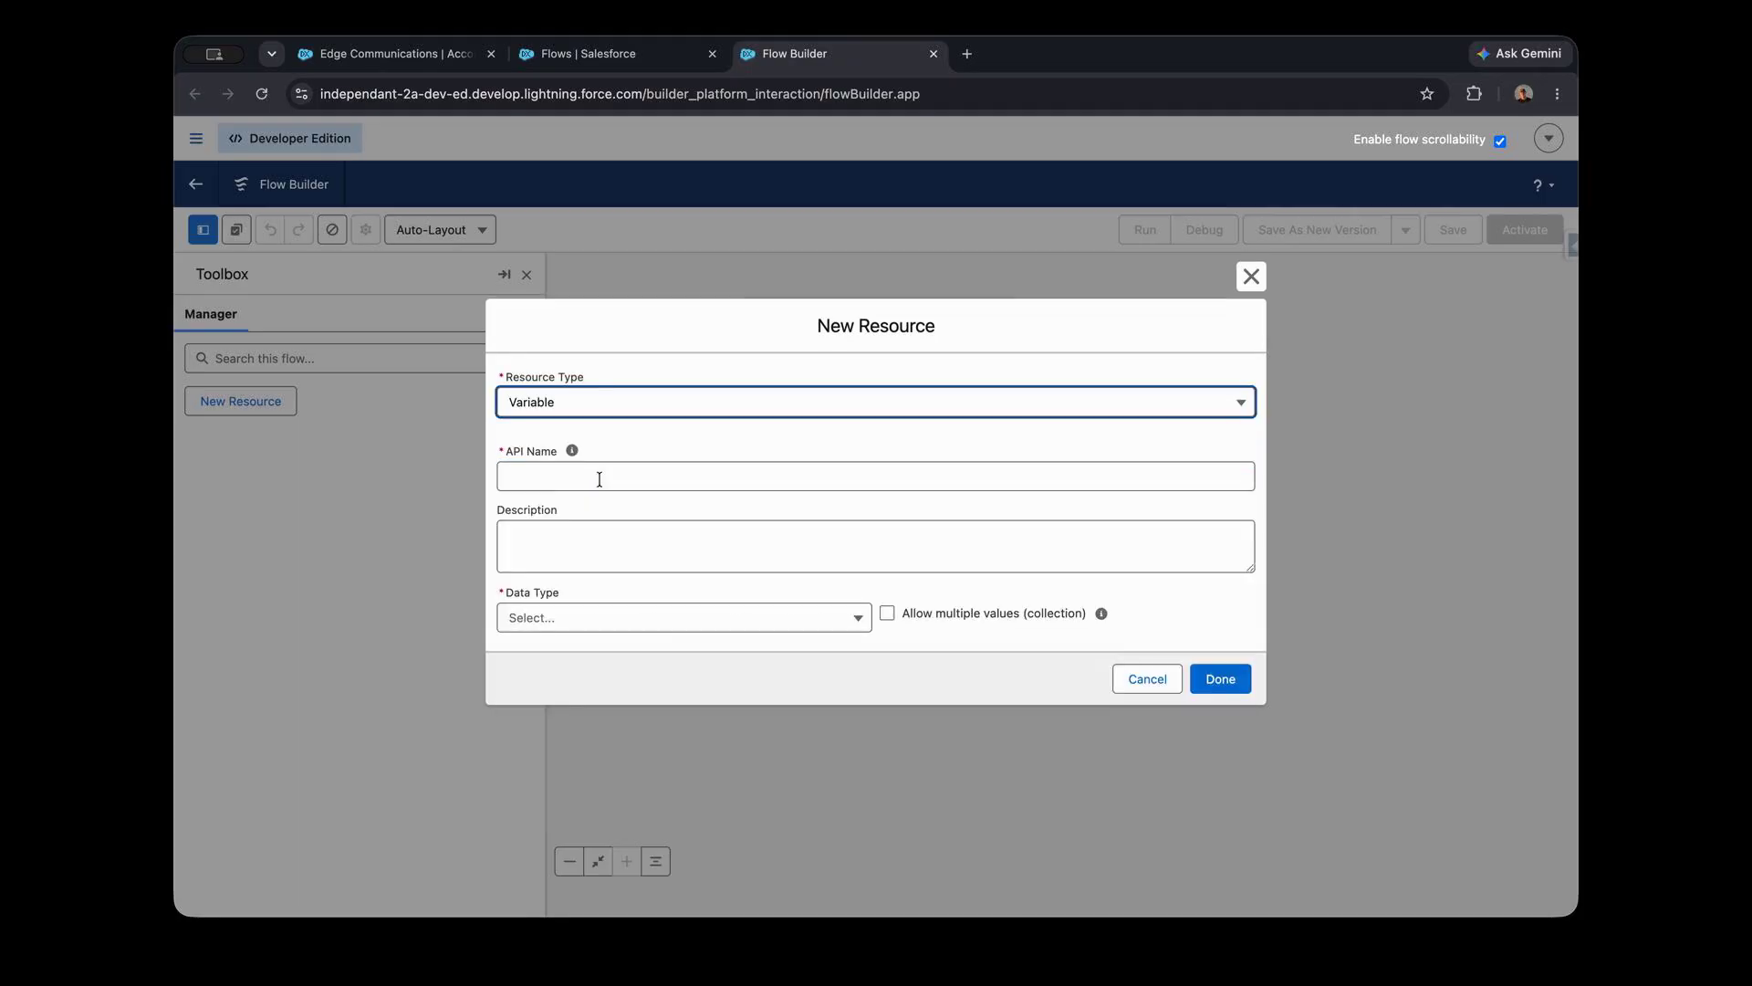
pyautogui.click(563, 478)
pyautogui.write('recordId')
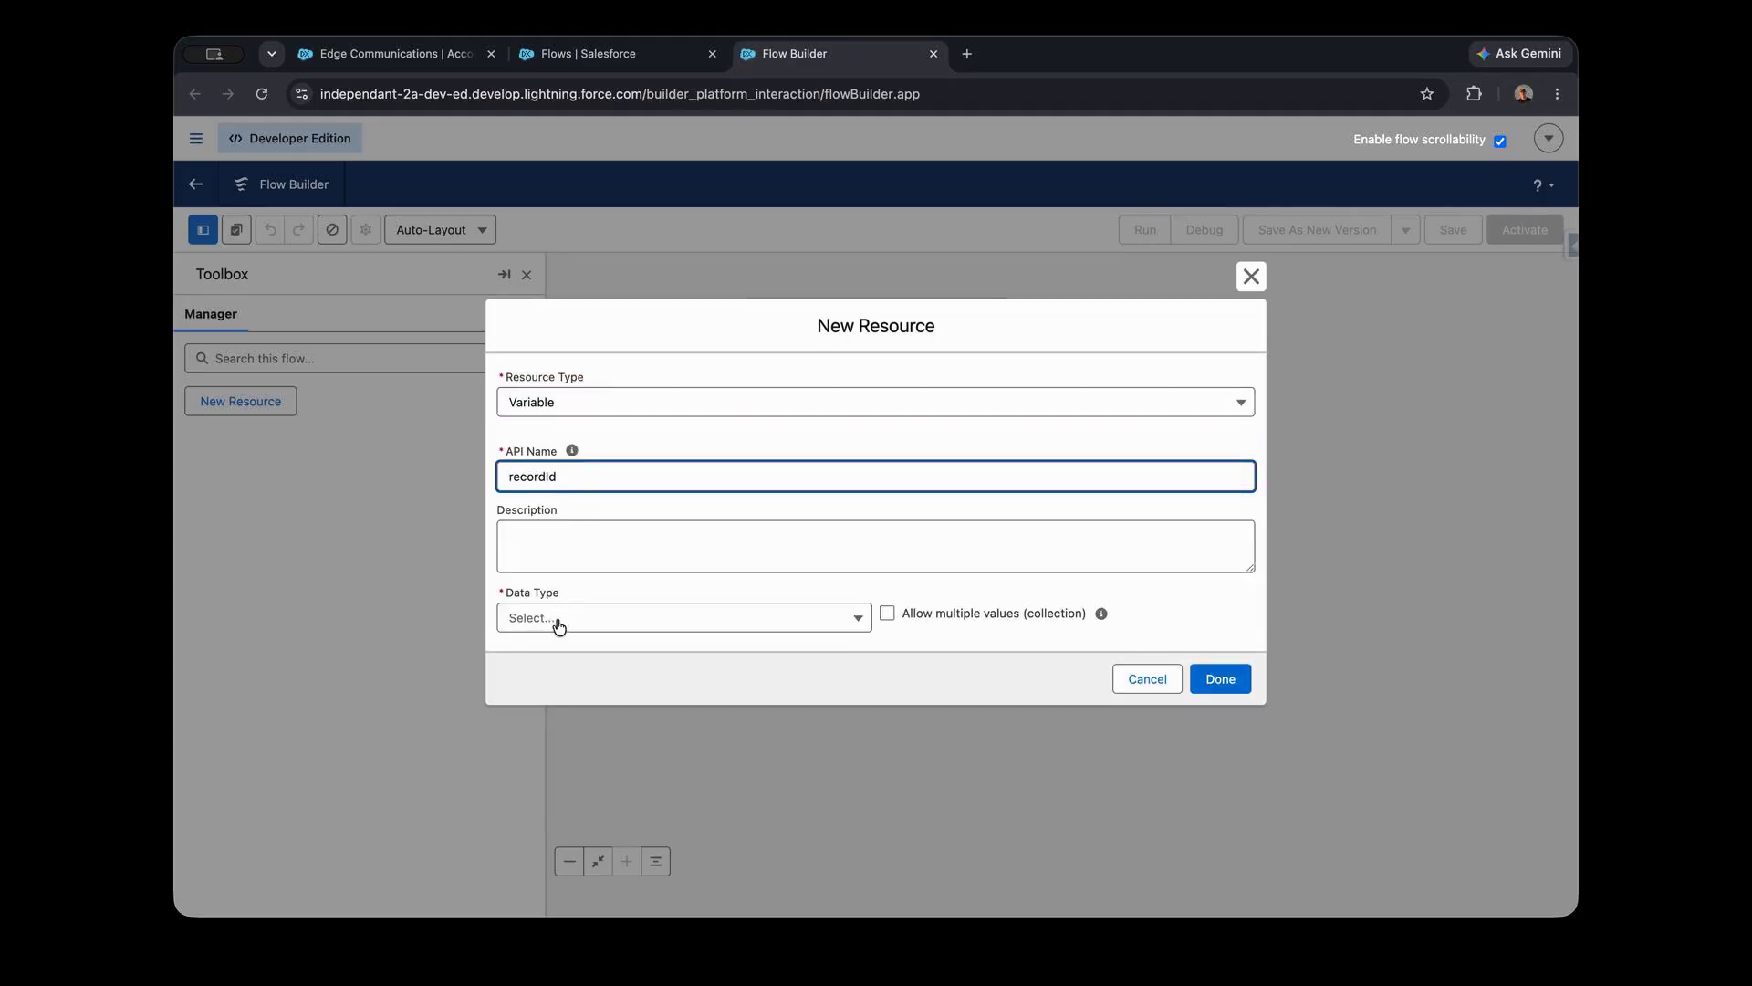
pyautogui.click(559, 626)
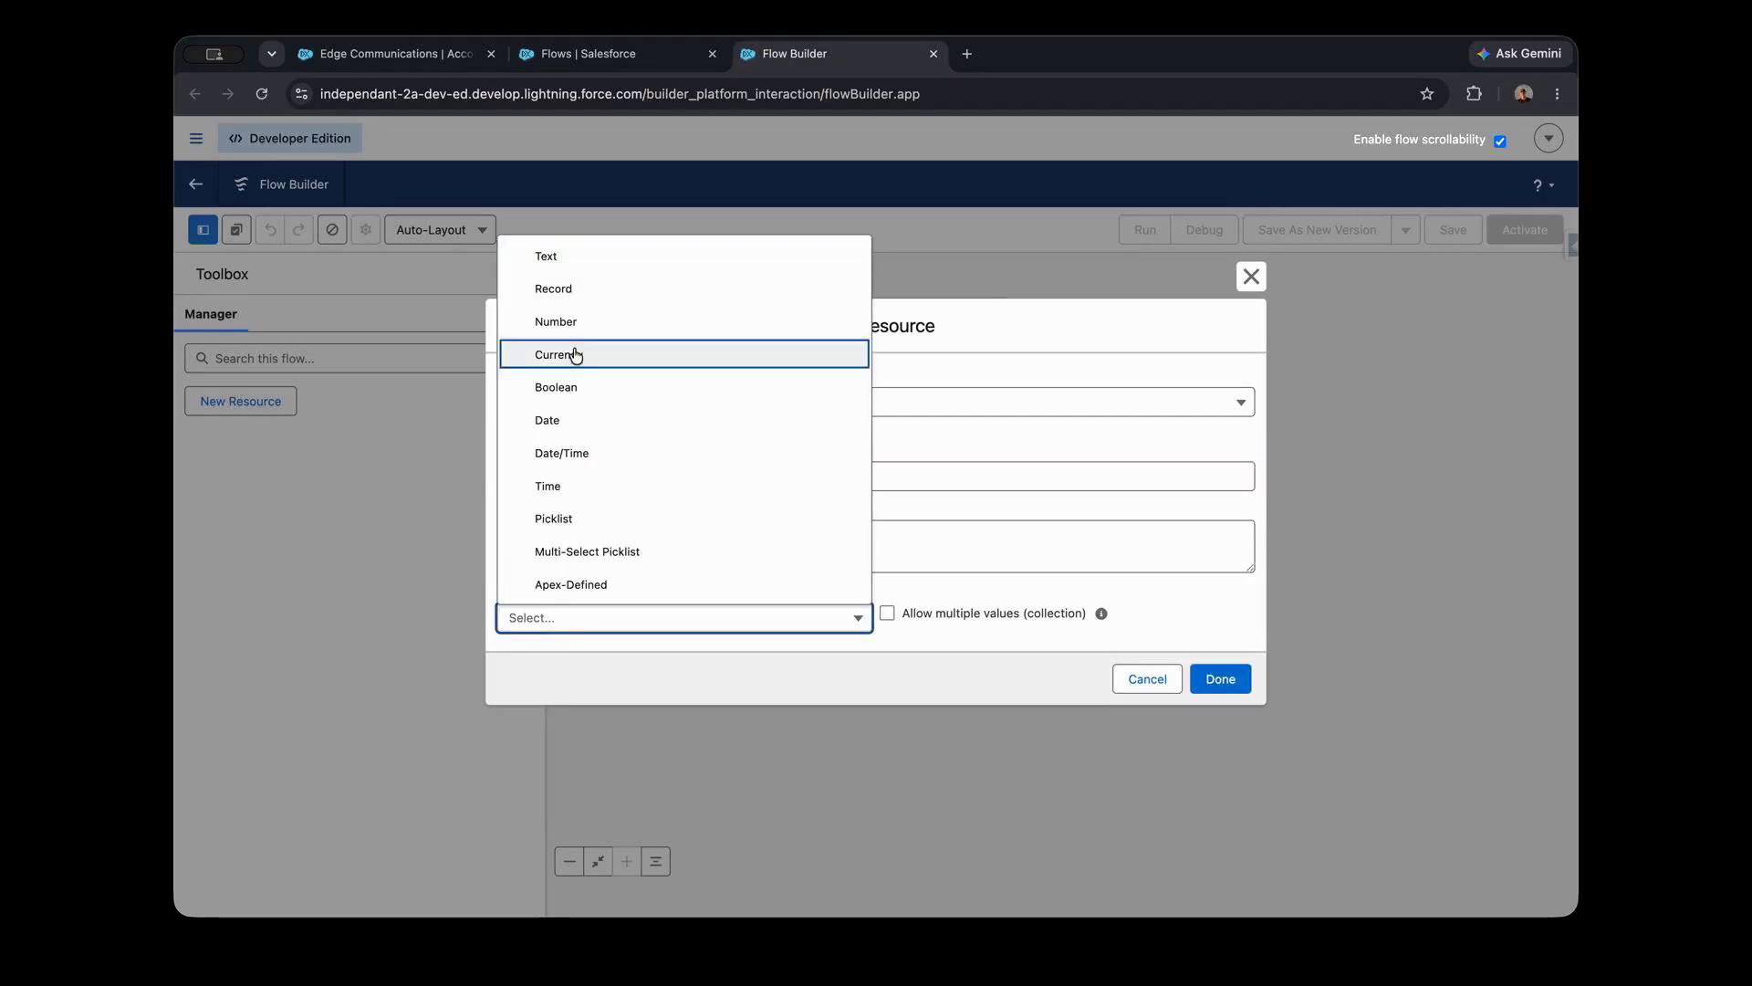
pyautogui.click(591, 248)
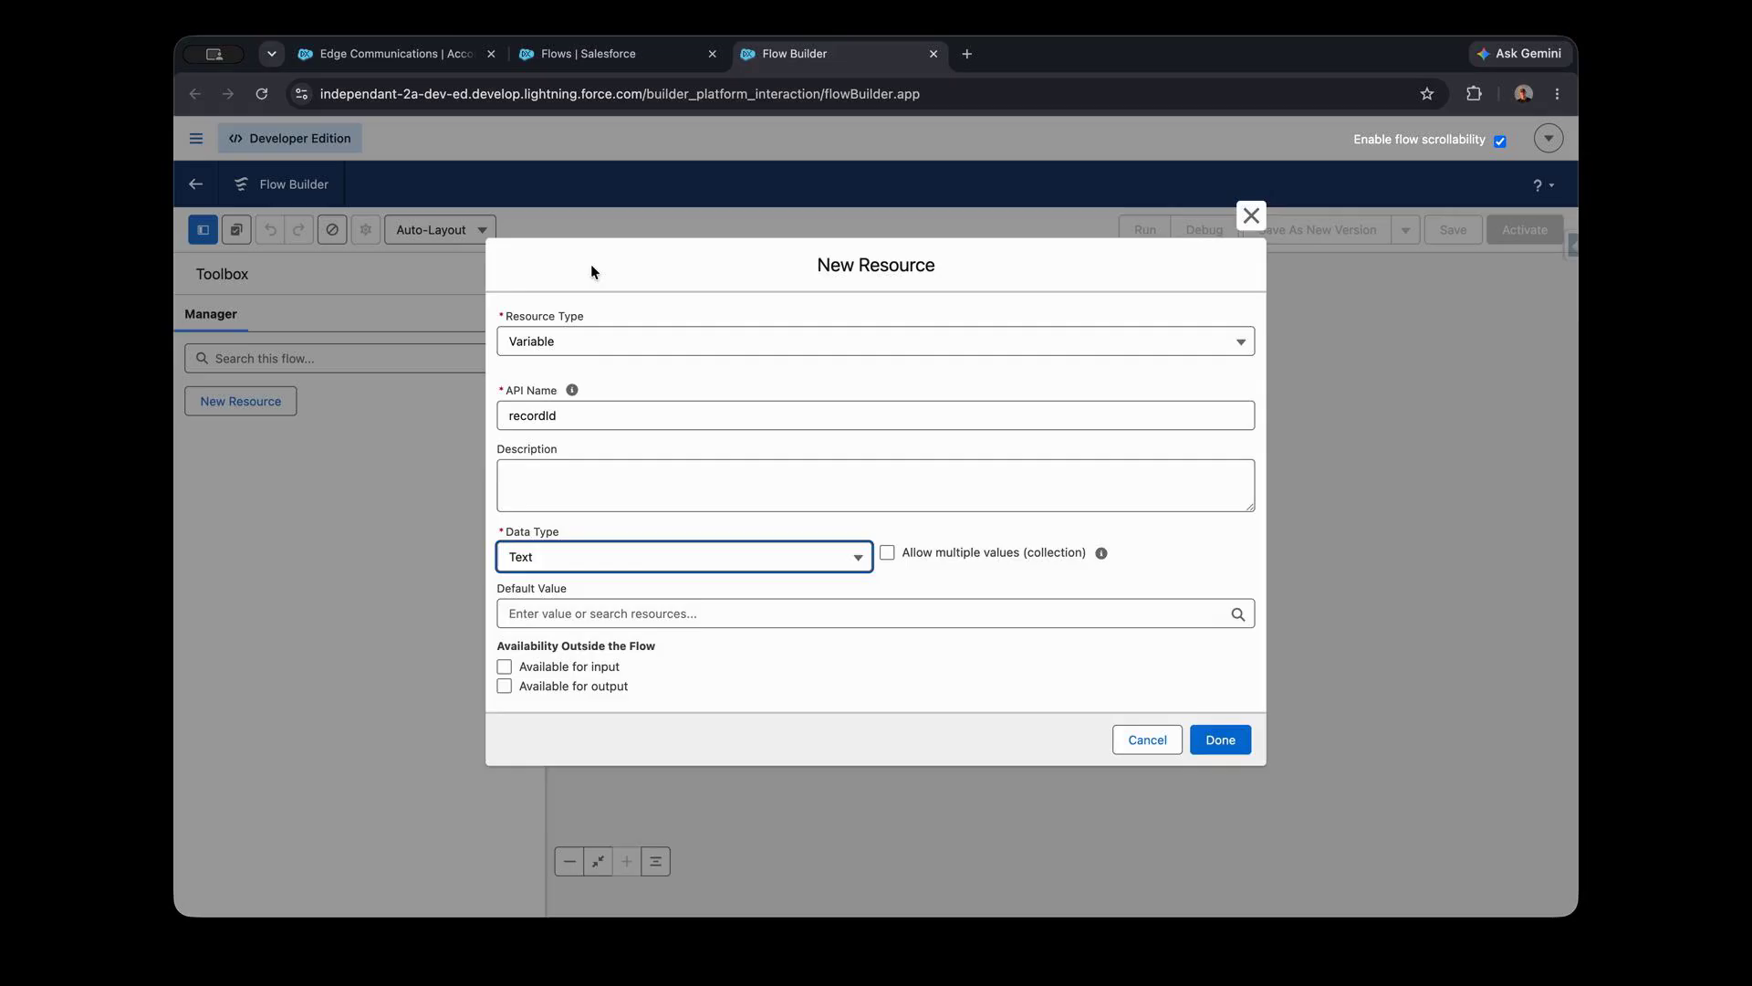
pyautogui.click(505, 667)
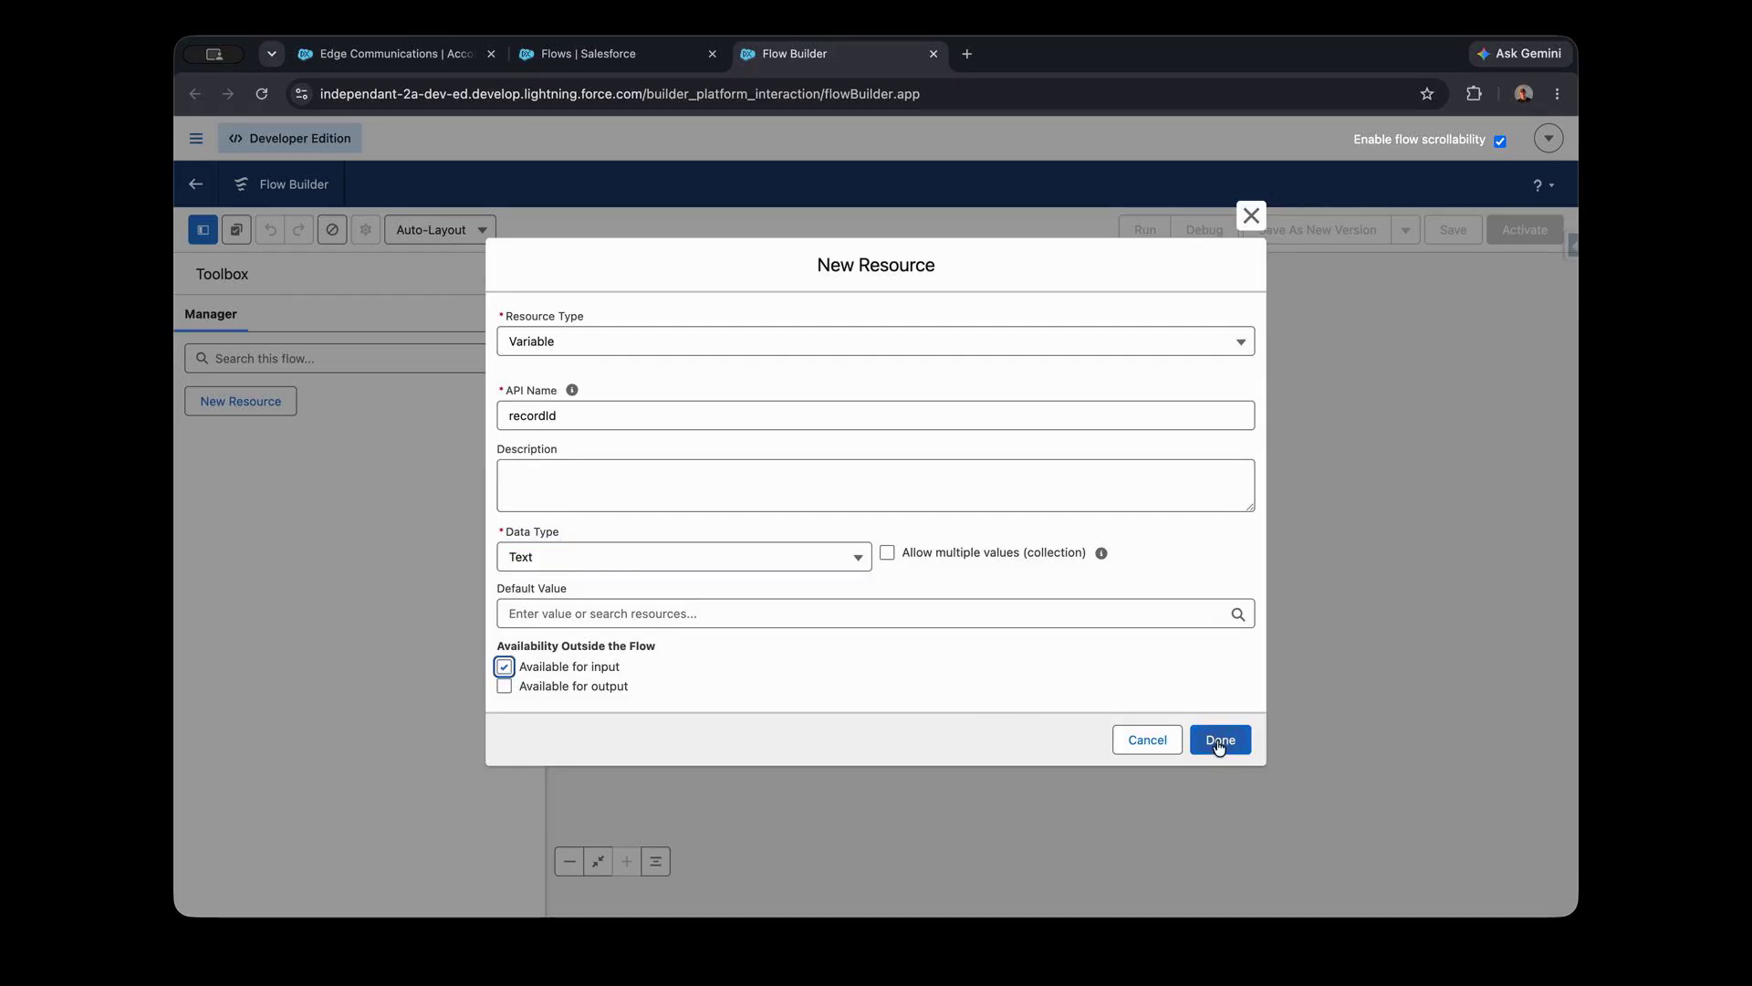
pyautogui.click(1220, 741)
# - Add a Screen element between Start and End and label it Opportunity Information
pyautogui.click(876, 378)
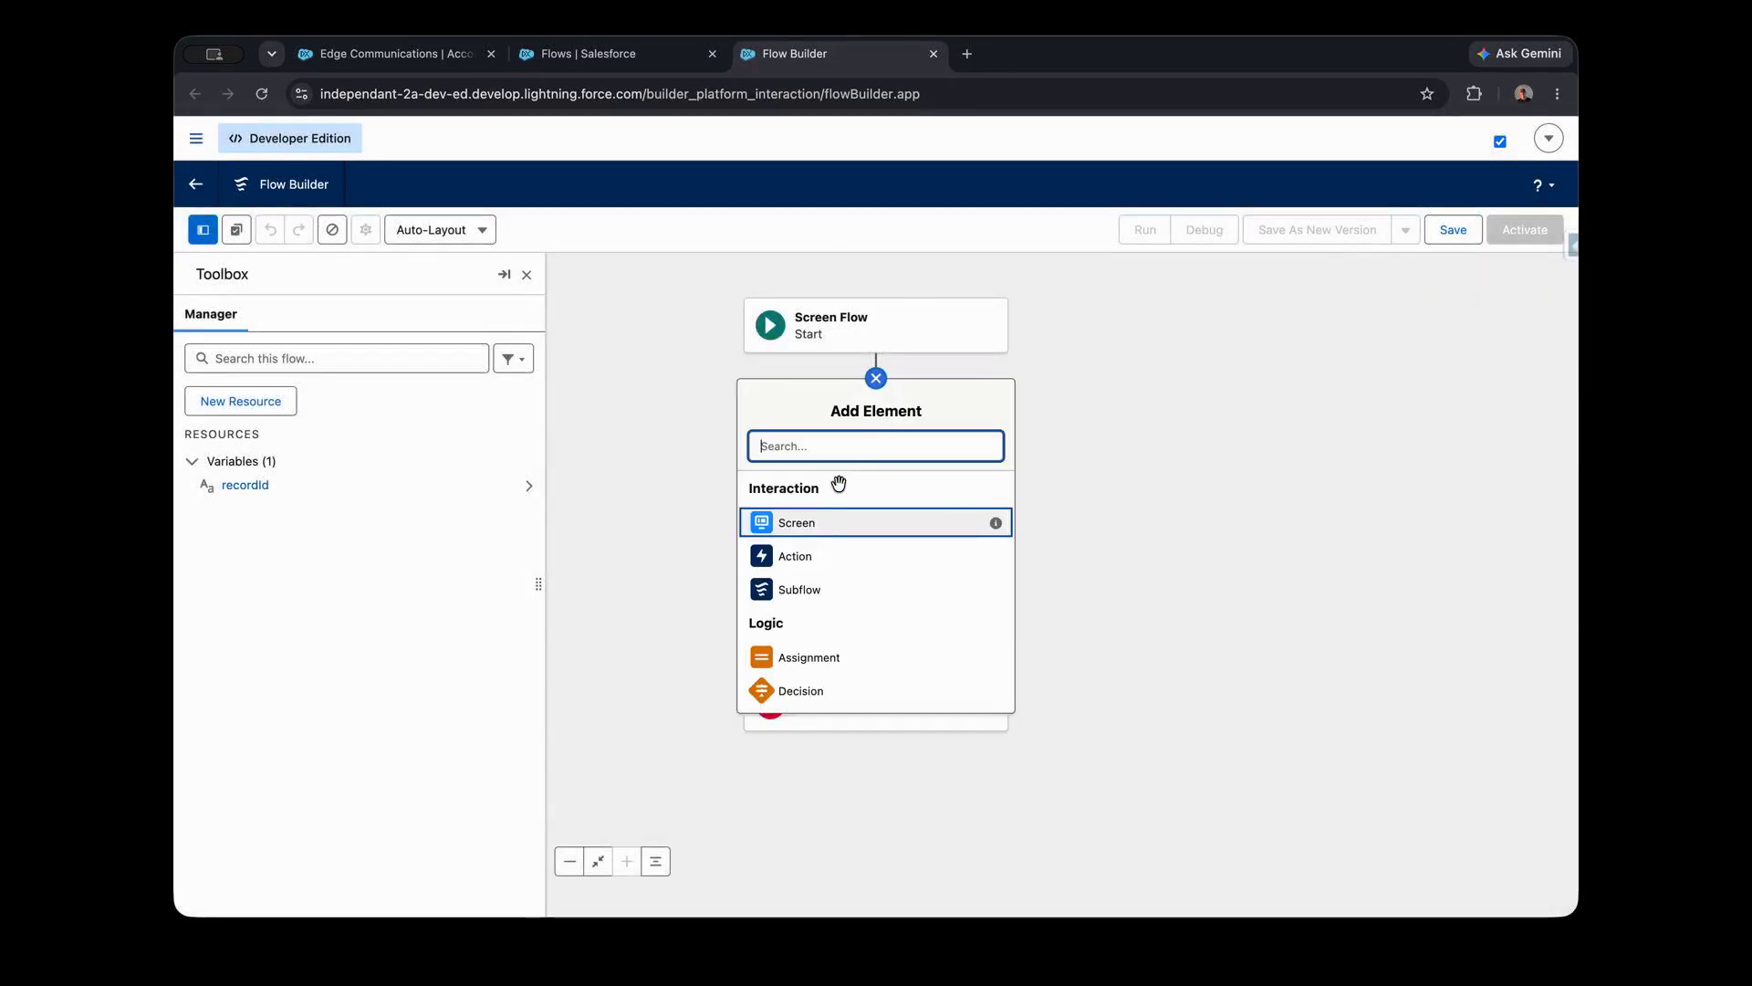
pyautogui.click(825, 523)
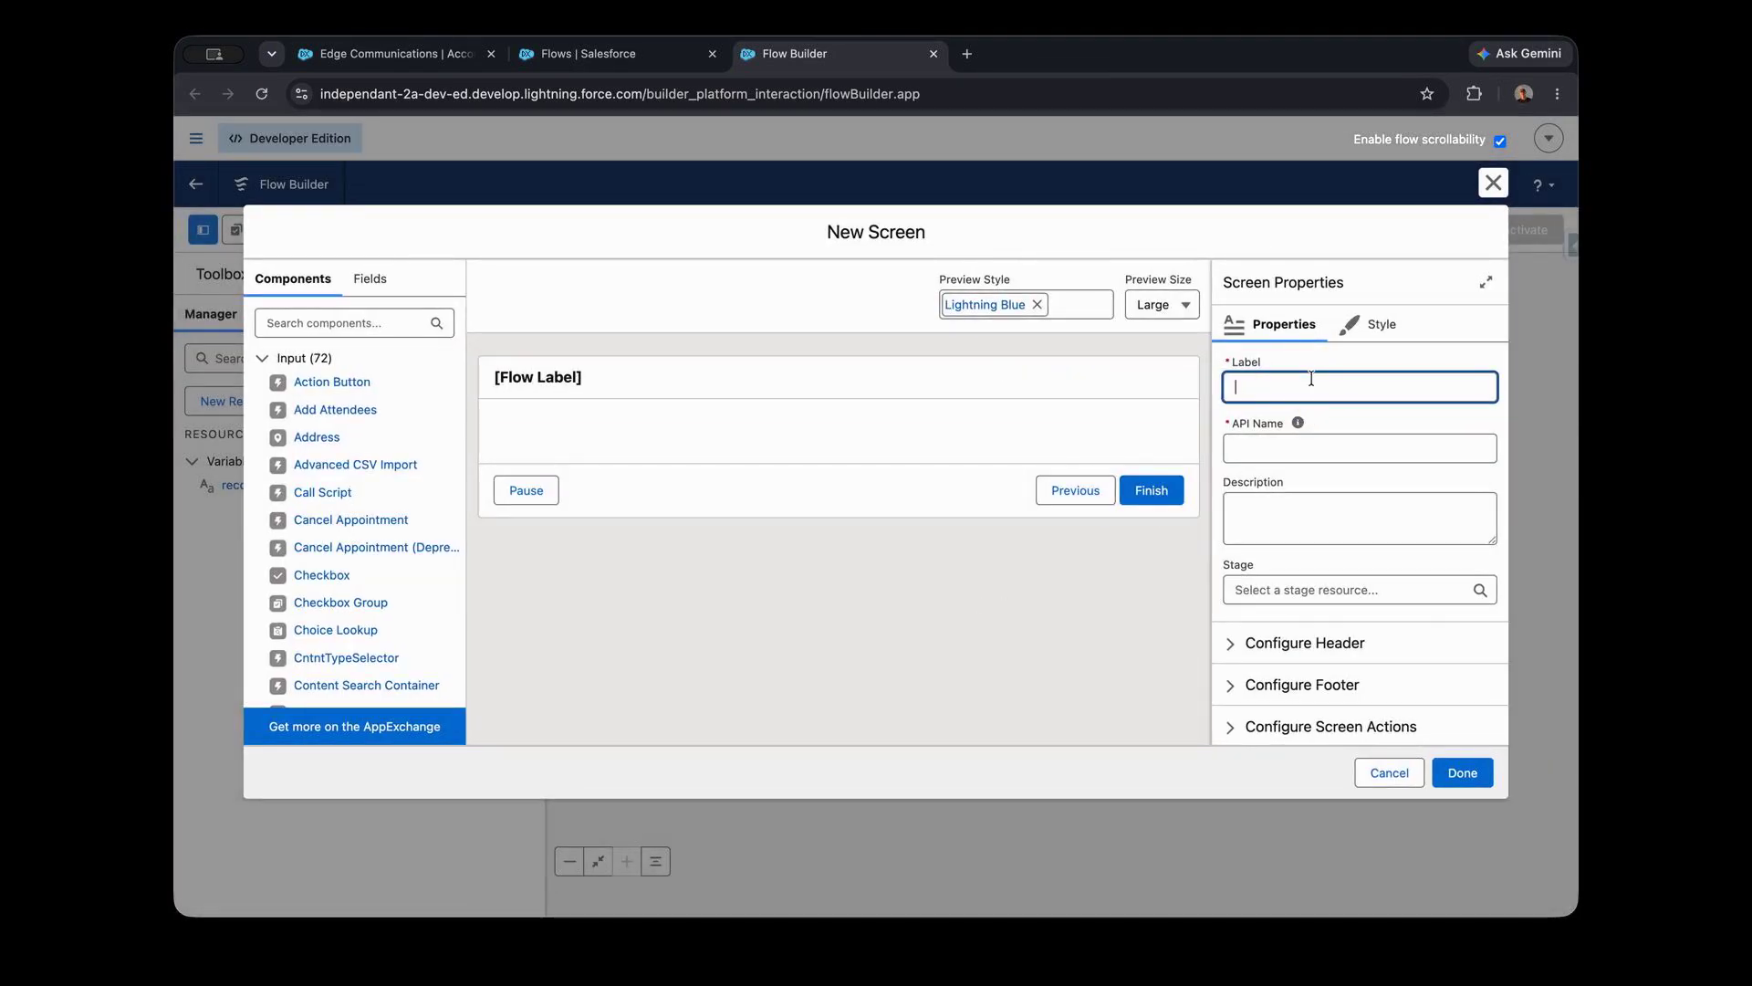
pyautogui.write('Opportunity Information')
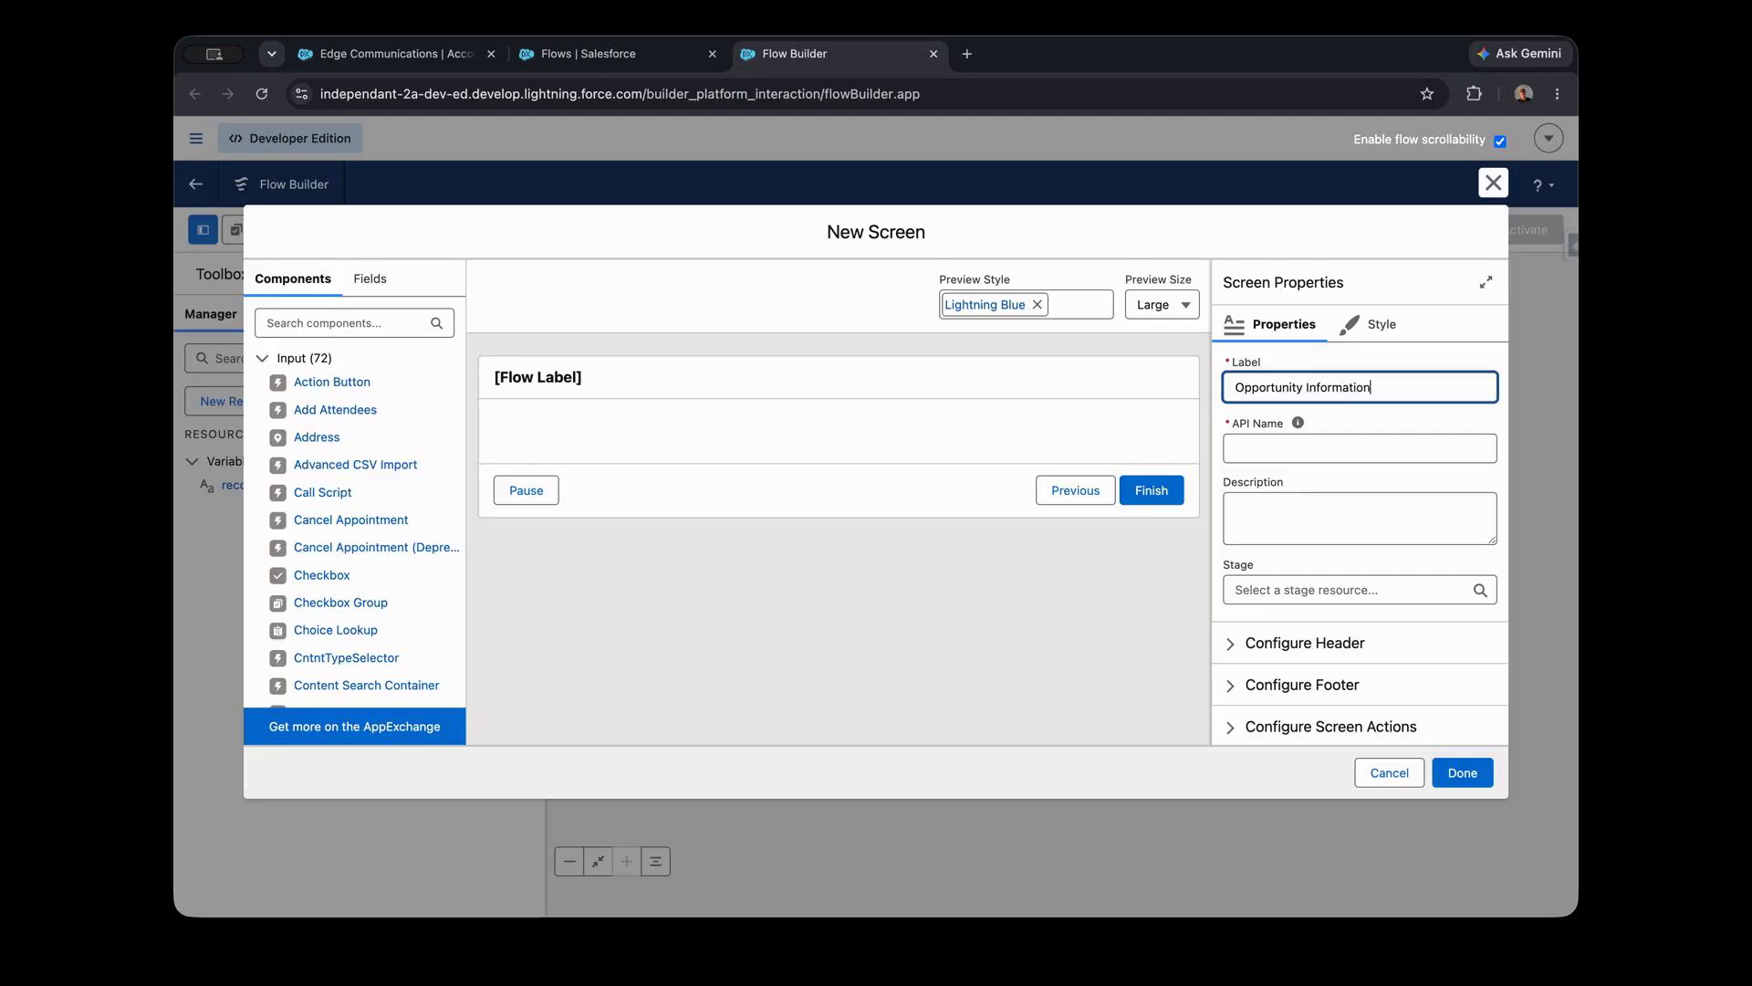
pyautogui.press('Tab')
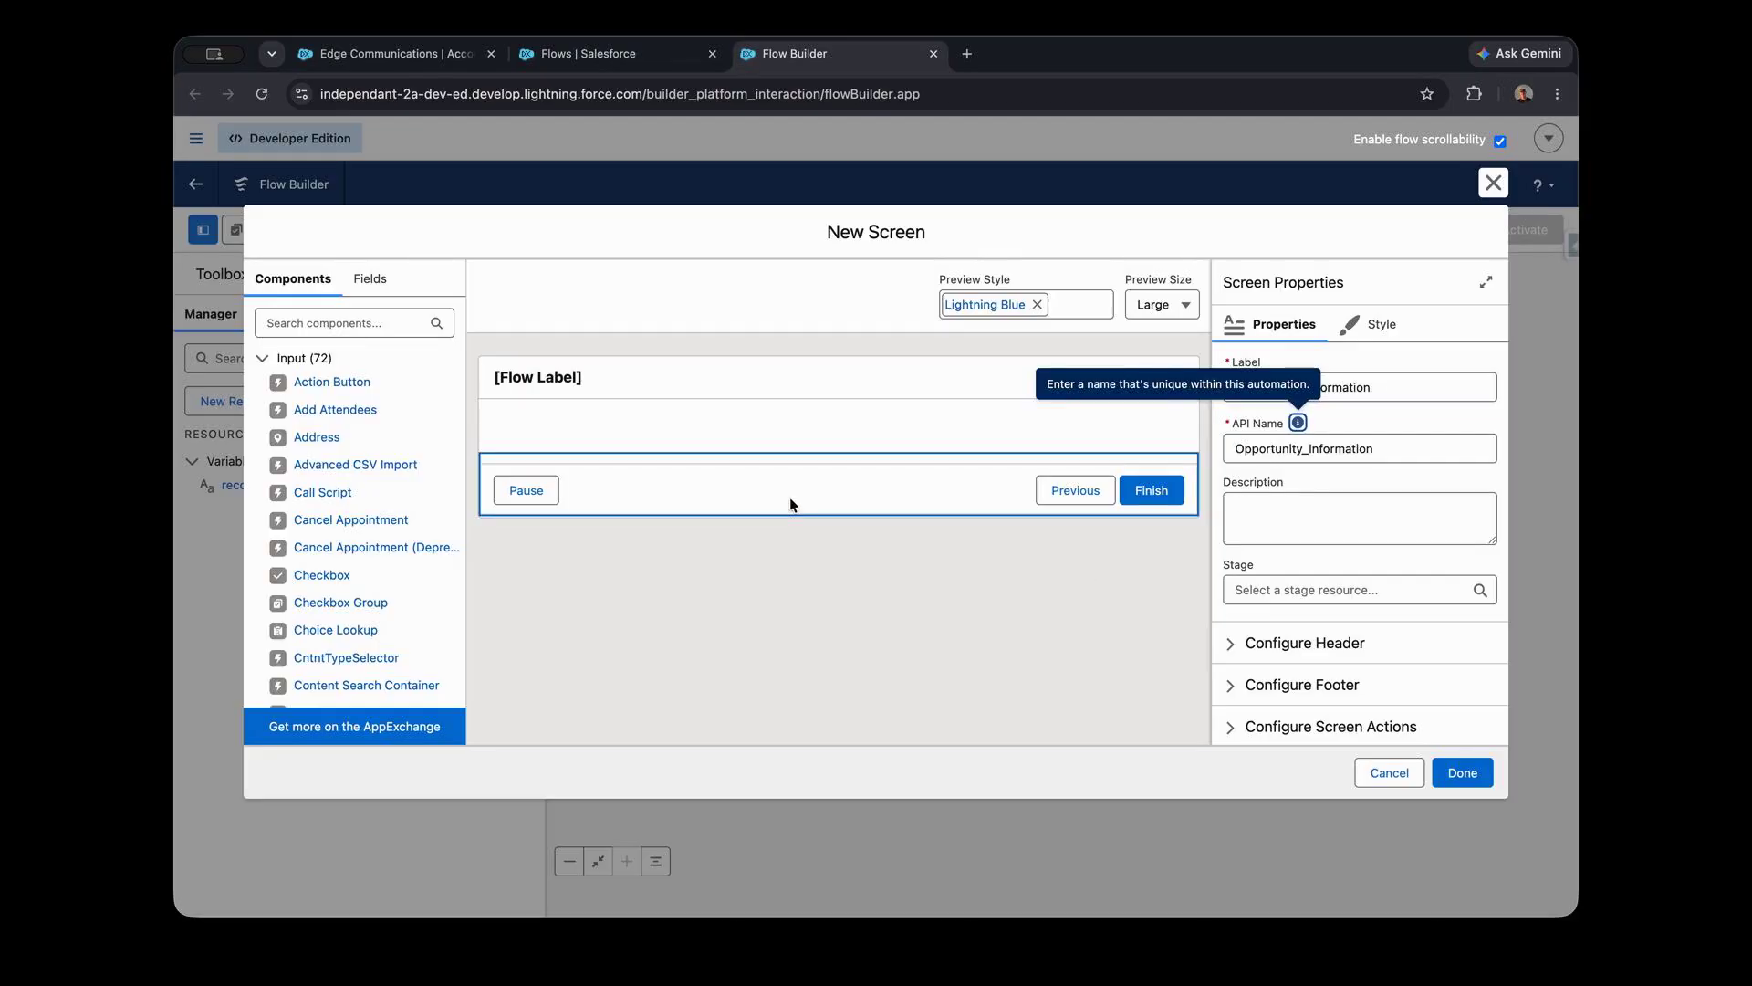
# - Find the Text input component and place it on the screen
pyautogui.click(354, 322)
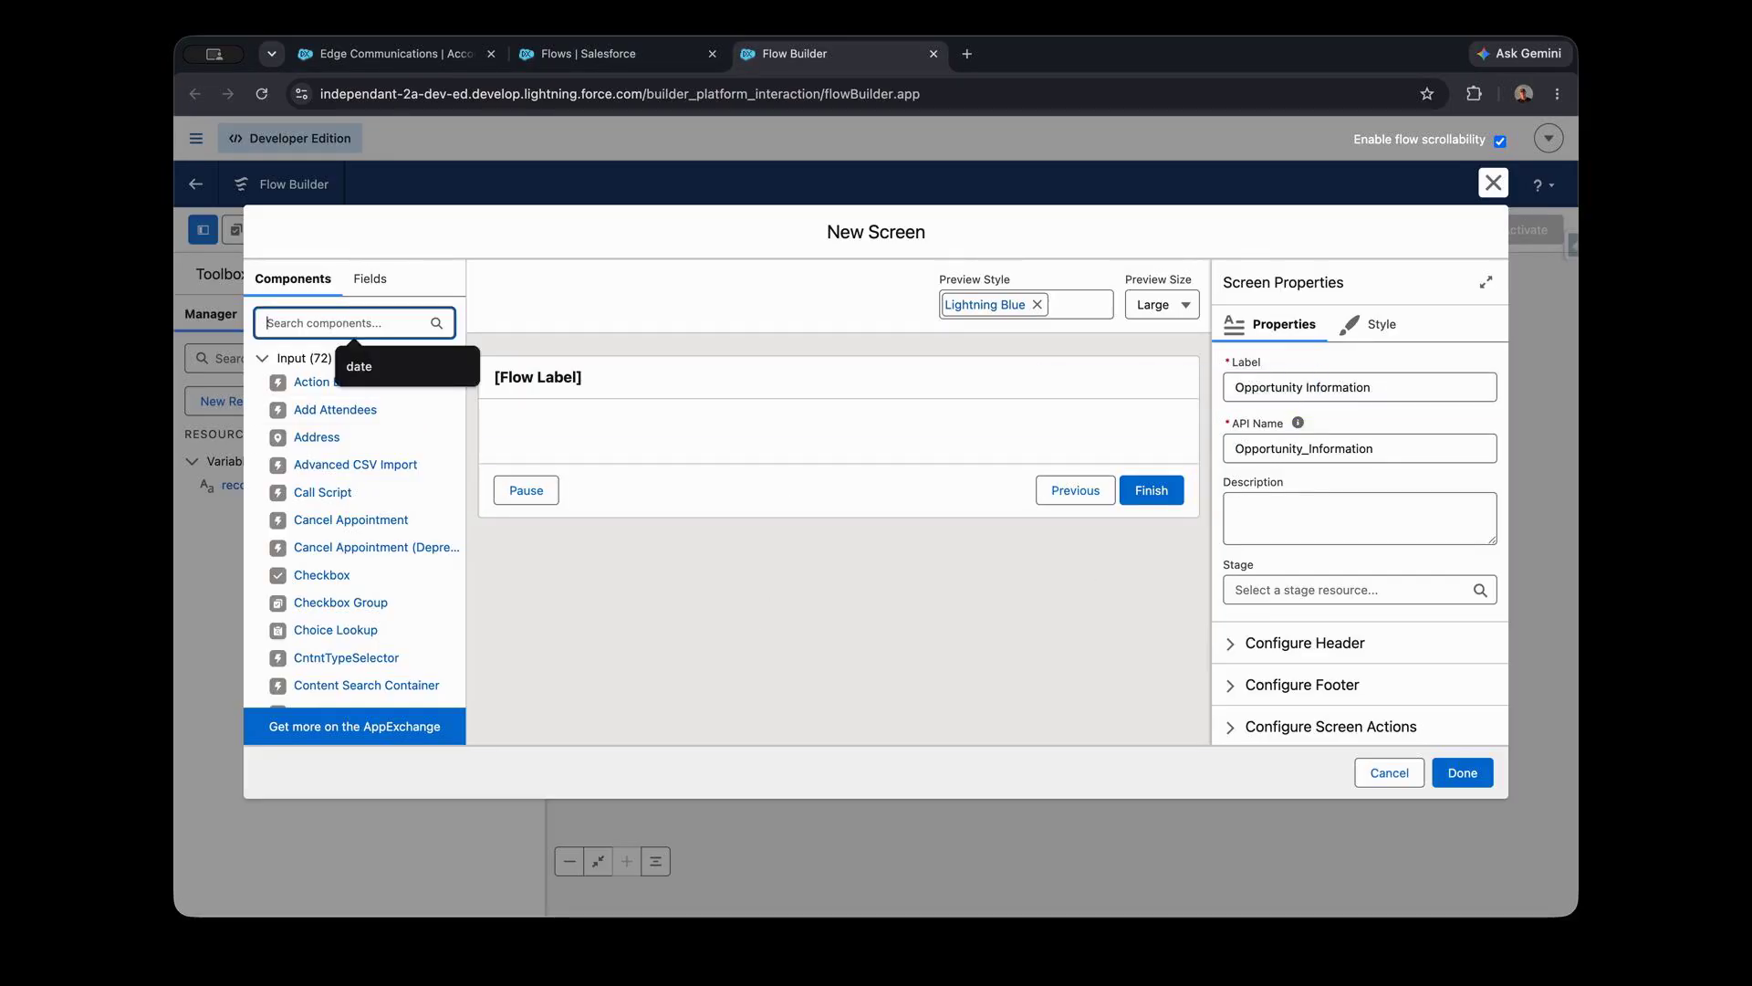
pyautogui.write('text')
pyautogui.moveTo(326, 412); pyautogui.dragTo(602, 451)
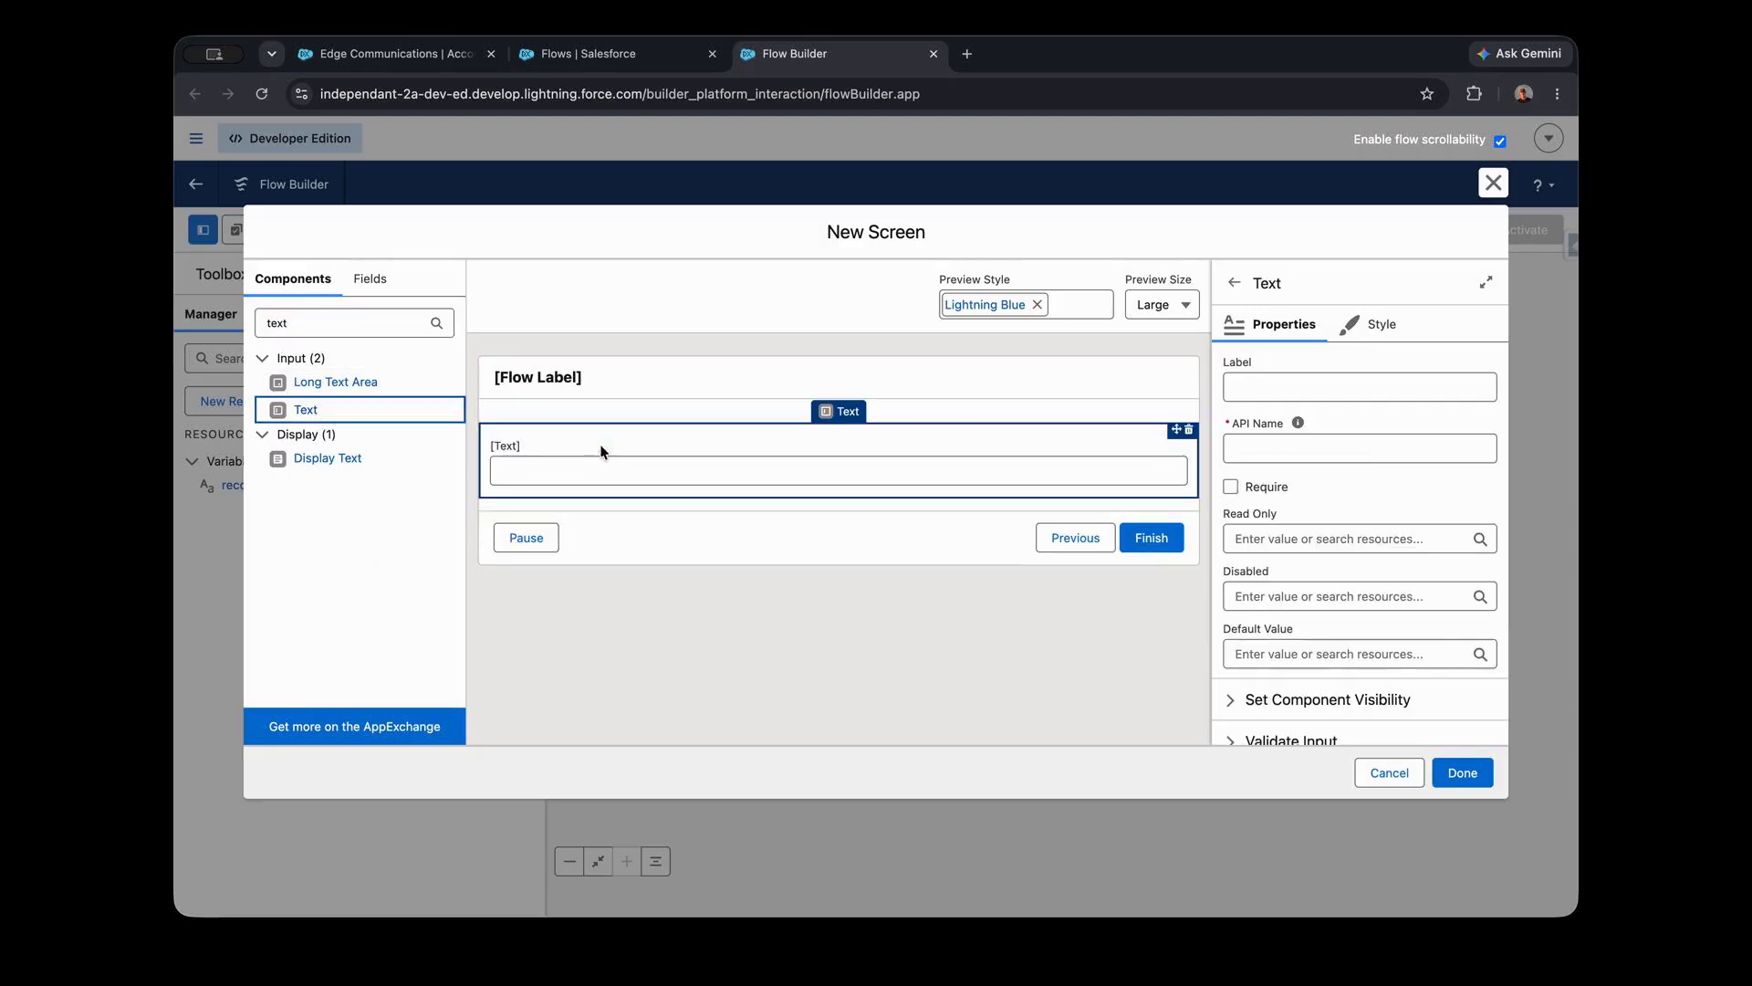
# - Find the Currency input component and place it below the text field on the screen
pyautogui.doubleClick(350, 326)
pyautogui.write('amoun')
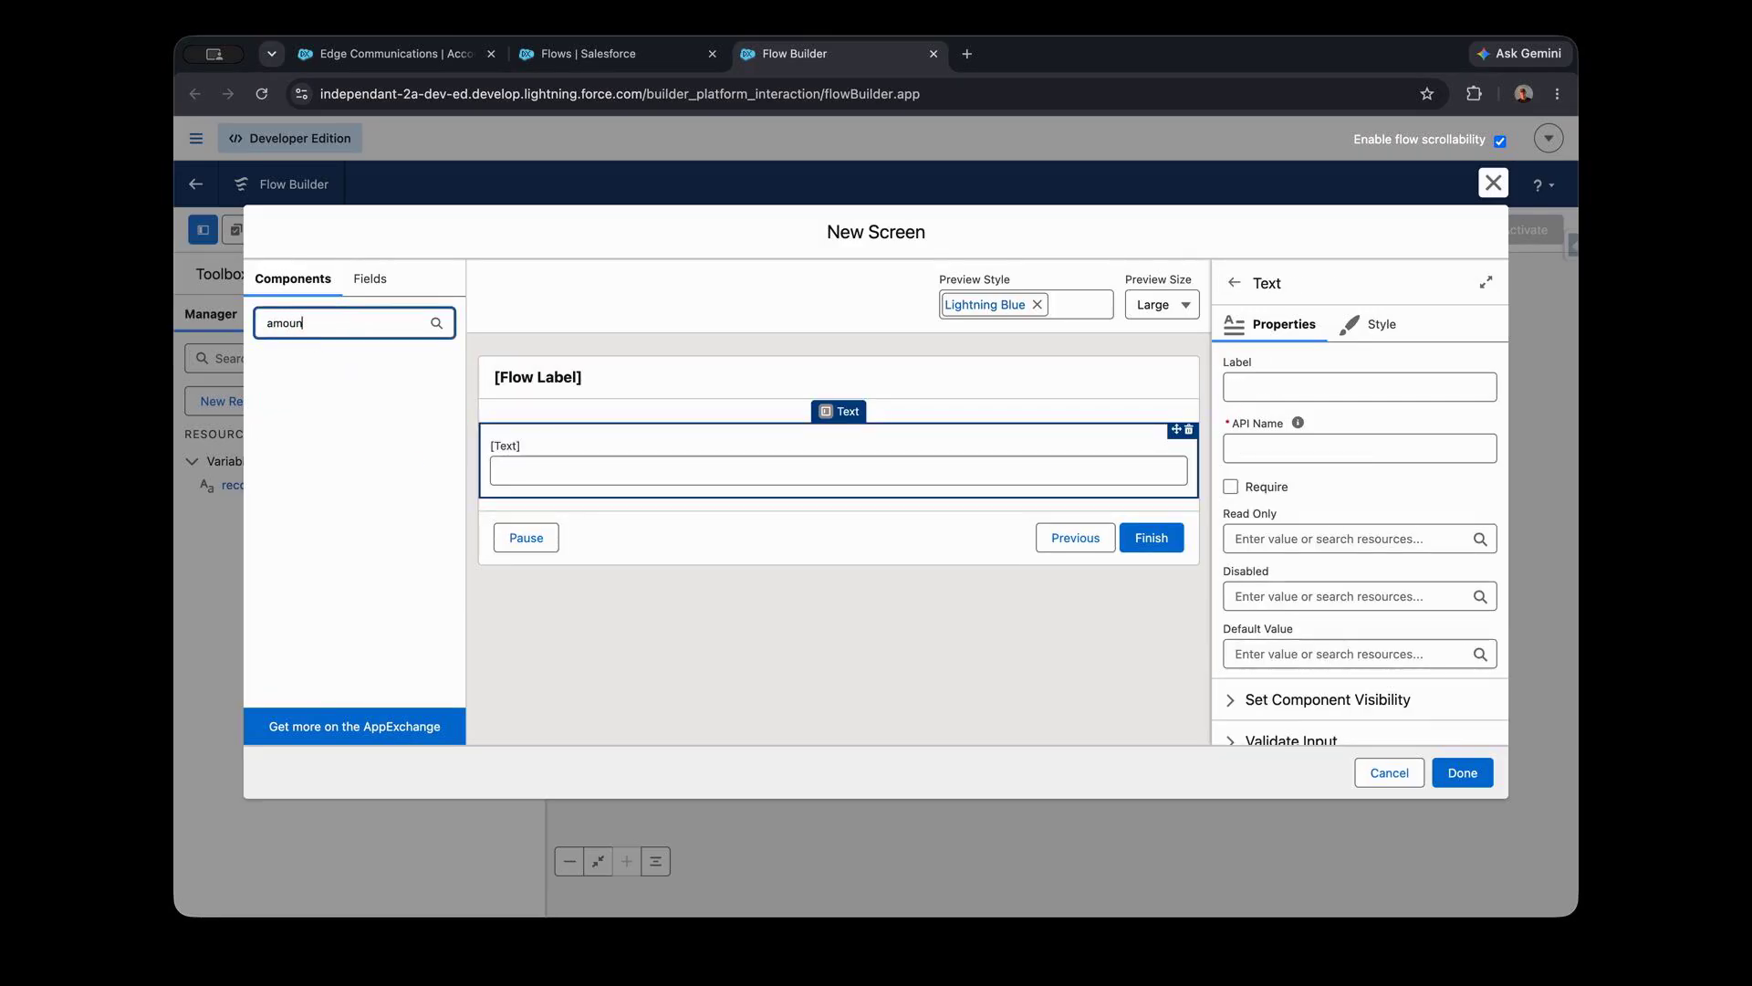
pyautogui.press('BackSpace')
pyautogui.press('BackSpace')
pyautogui.press('BackSpace')
pyautogui.press('BackSpace')
pyautogui.press('BackSpace')
pyautogui.write('cu')
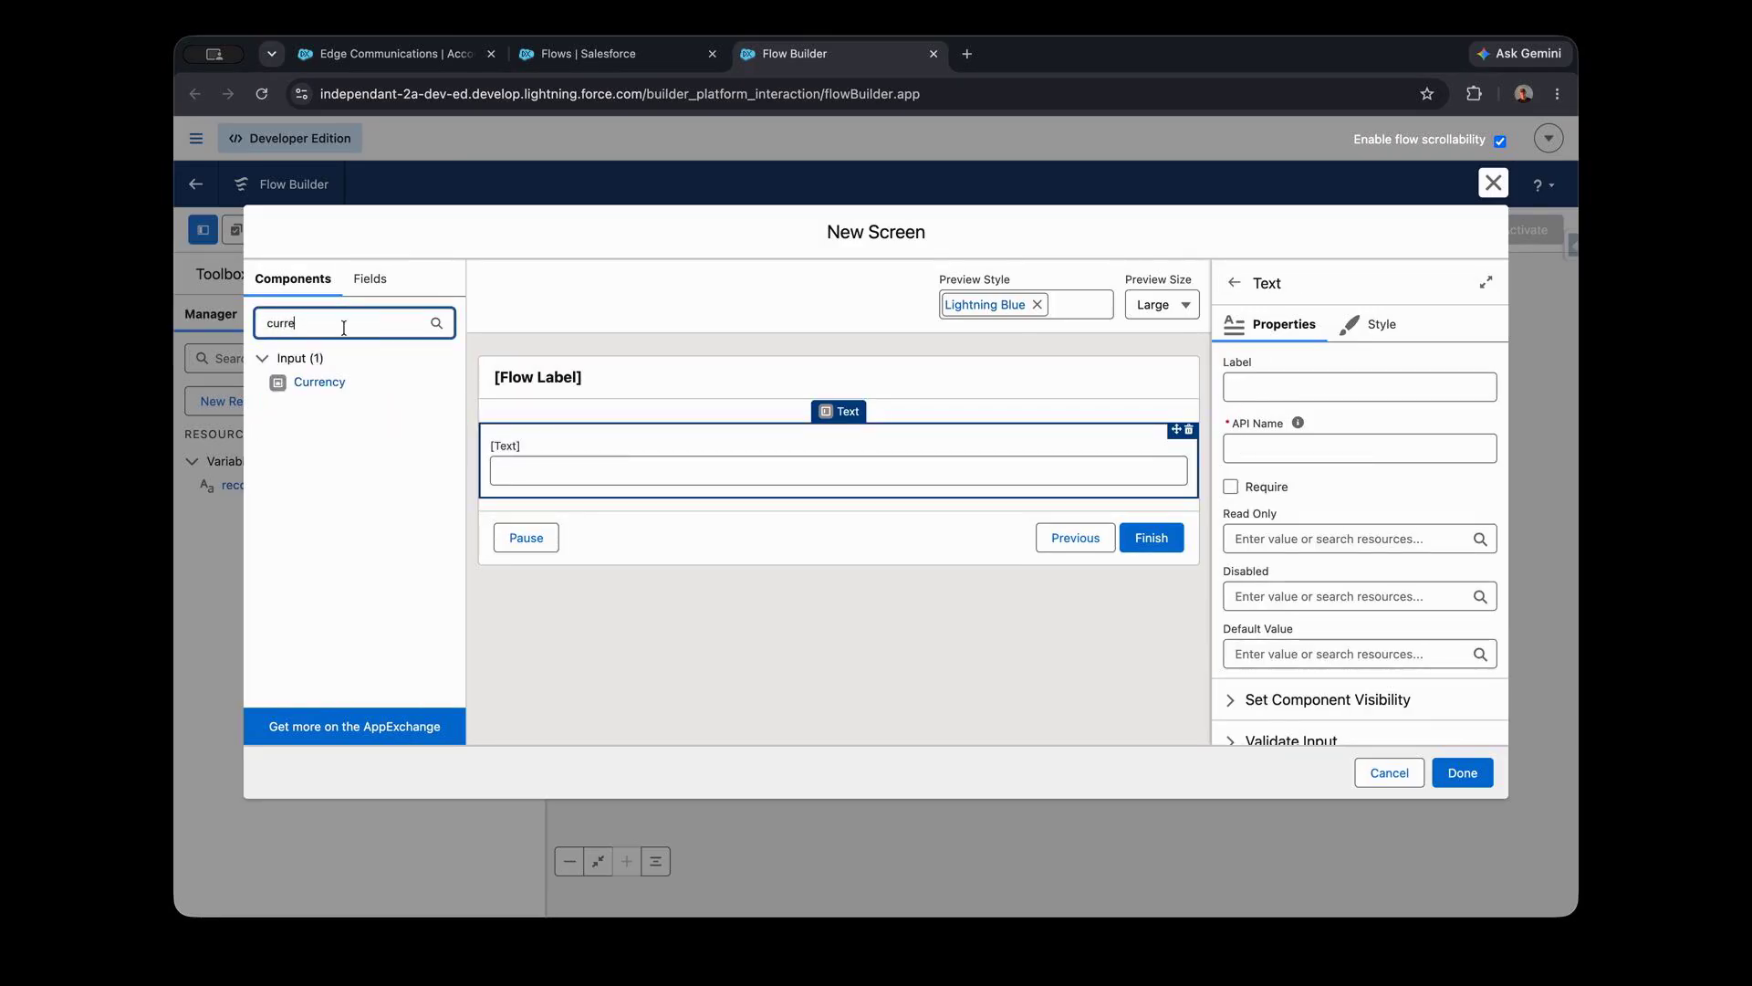
pyautogui.write('rre')
pyautogui.moveTo(320, 382); pyautogui.dragTo(587, 508)
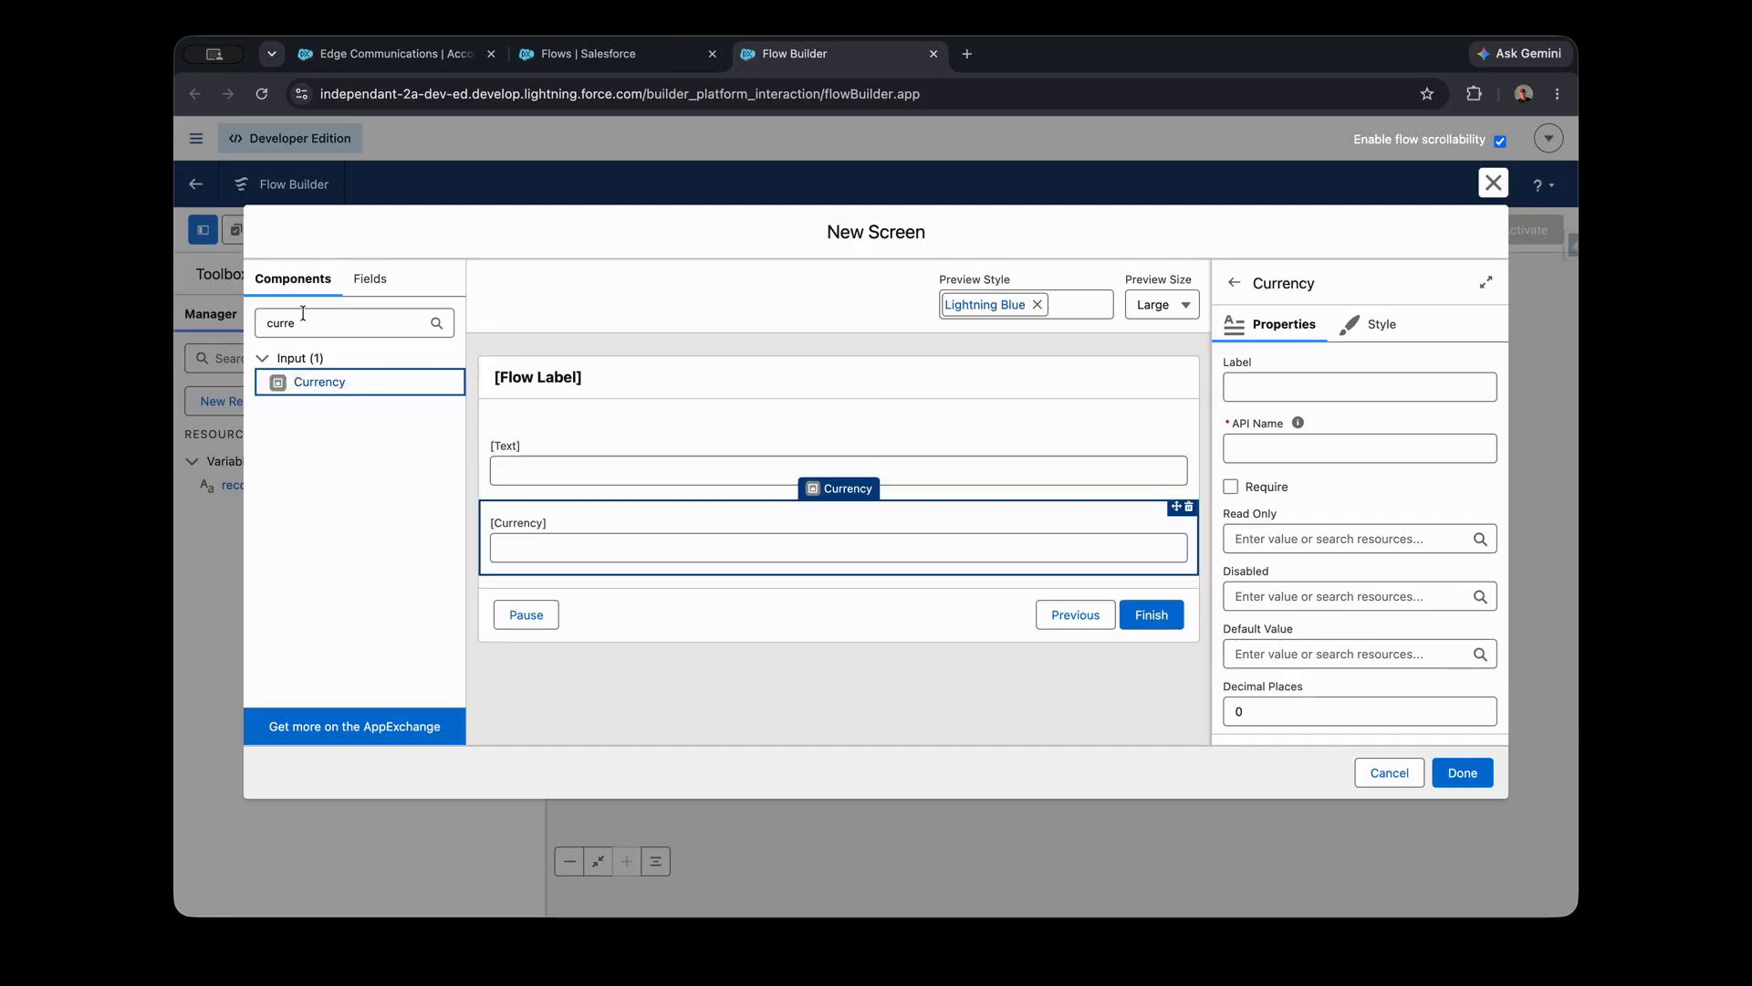
# - Find the Date input component and place it below the currency field on the screen
pyautogui.doubleClick(303, 315)
pyautogui.write('date')
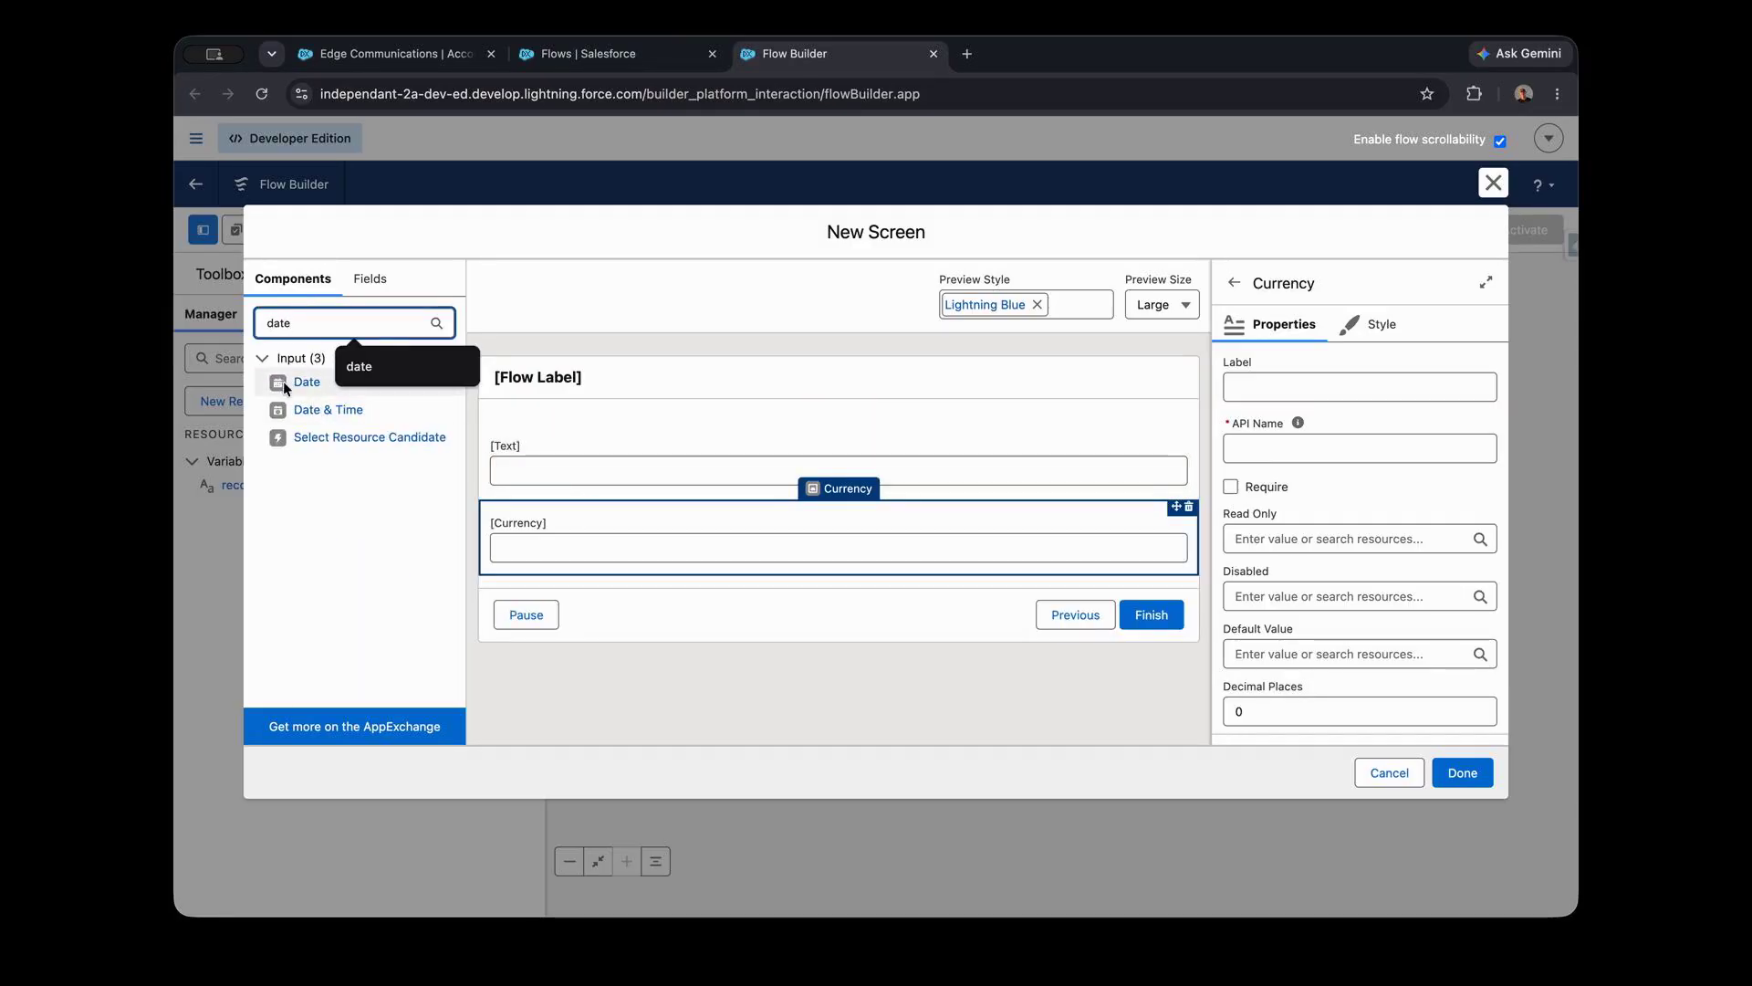
pyautogui.moveTo(286, 386); pyautogui.dragTo(559, 588)
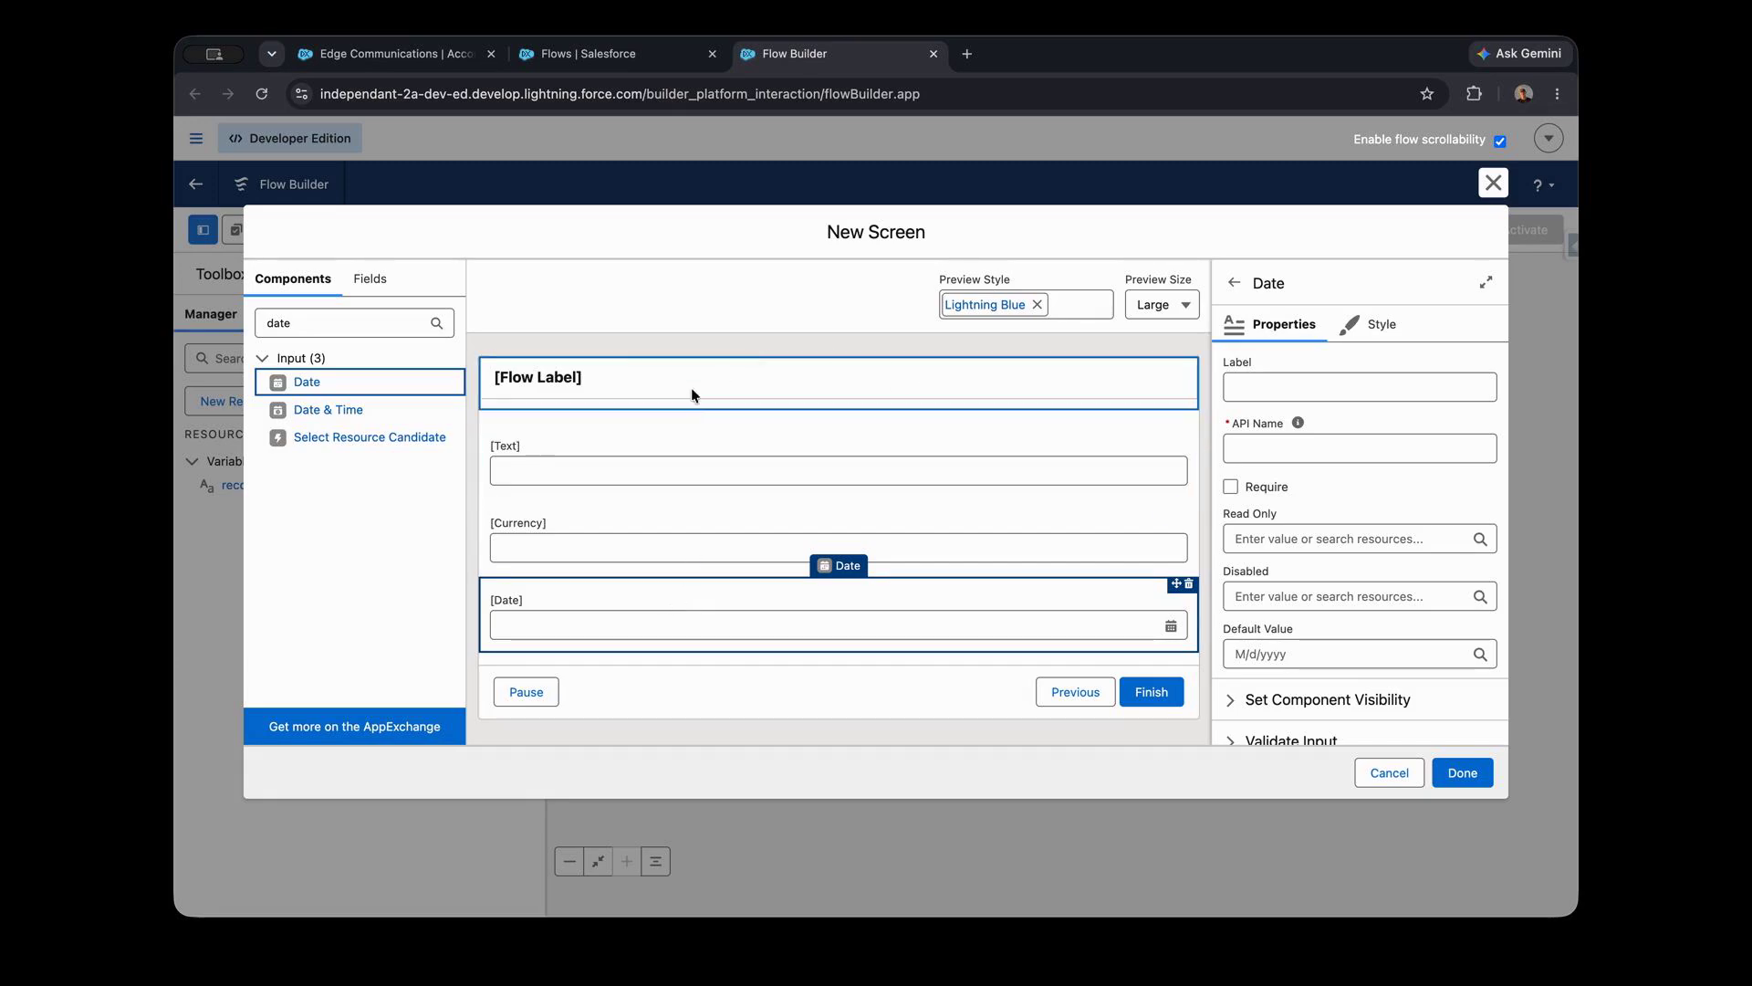
# - Label the text field Opportunity Name and make it required
pyautogui.click(610, 525)
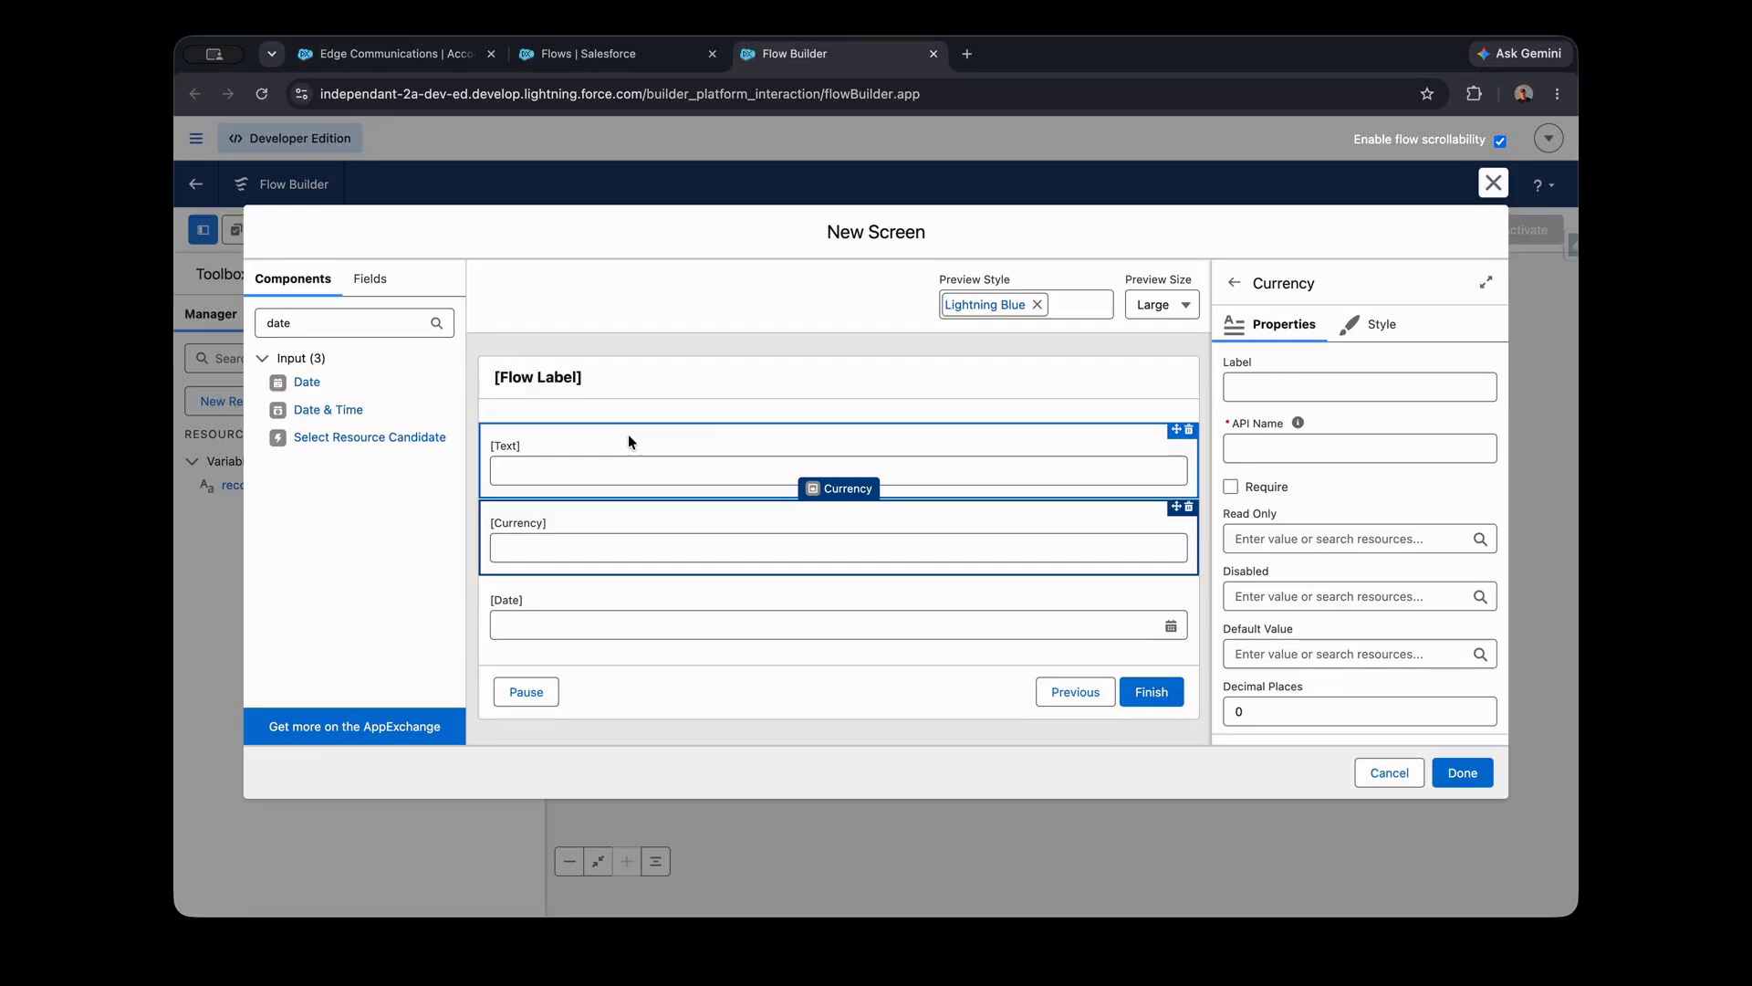
pyautogui.click(648, 451)
pyautogui.click(1275, 386)
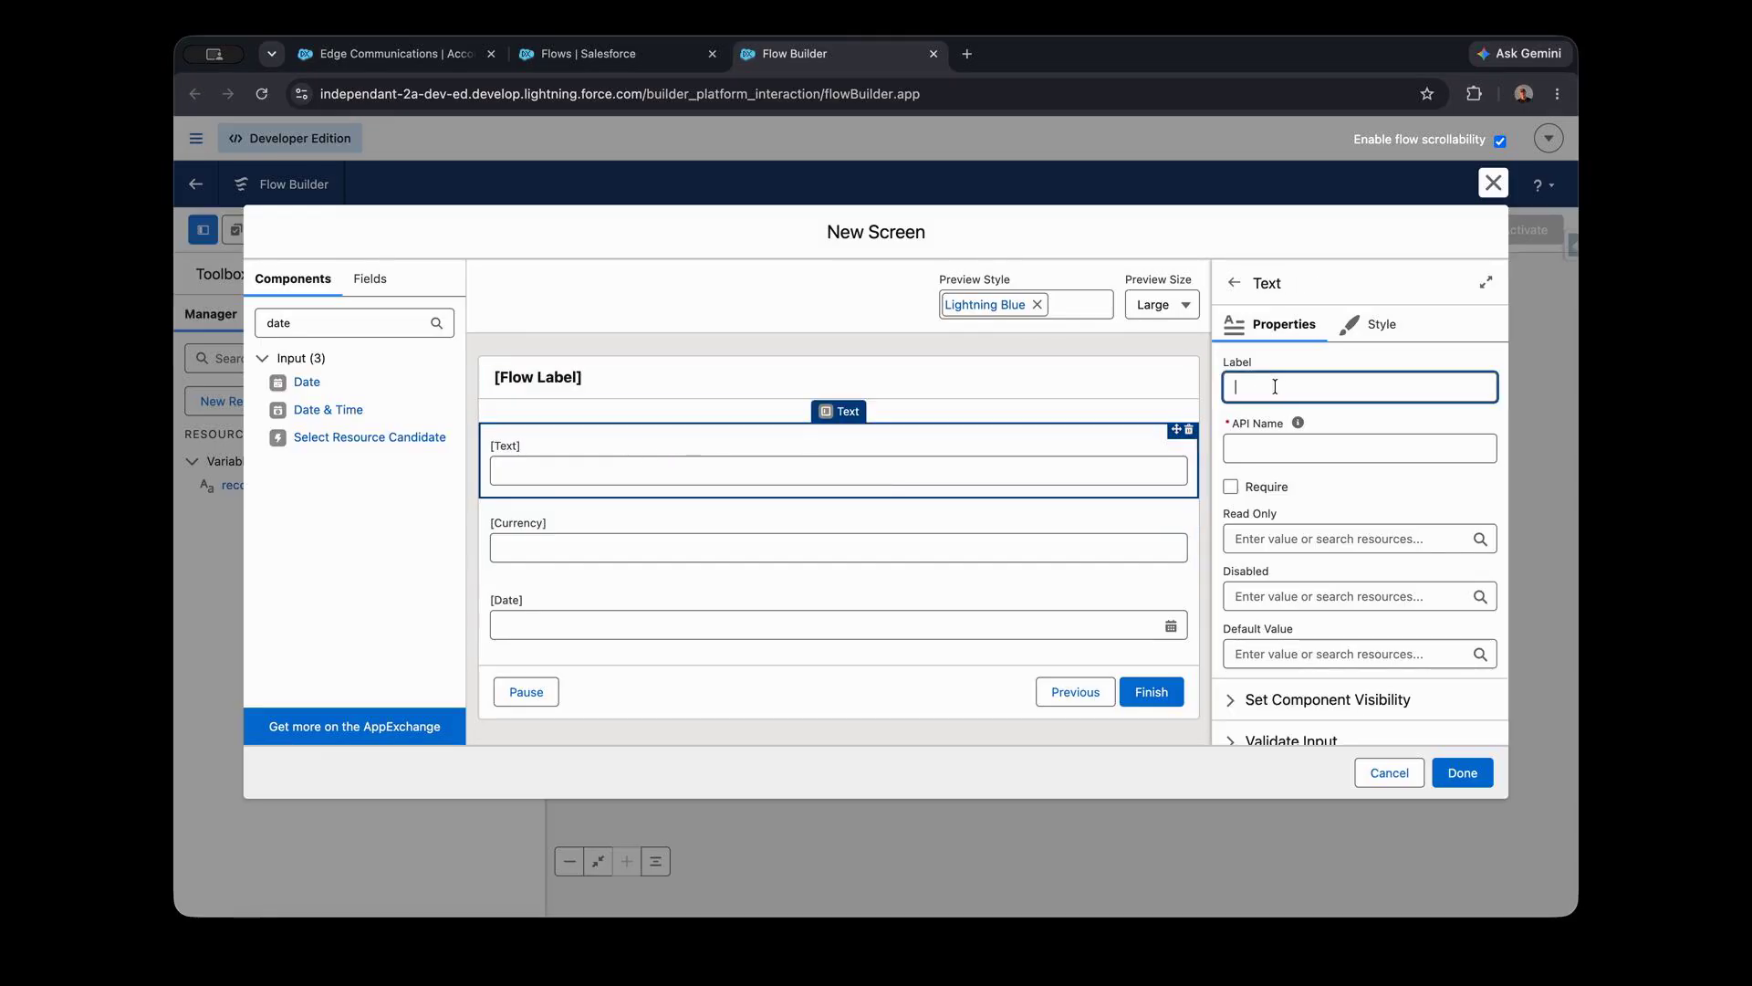
pyautogui.write('Opportunity Name')
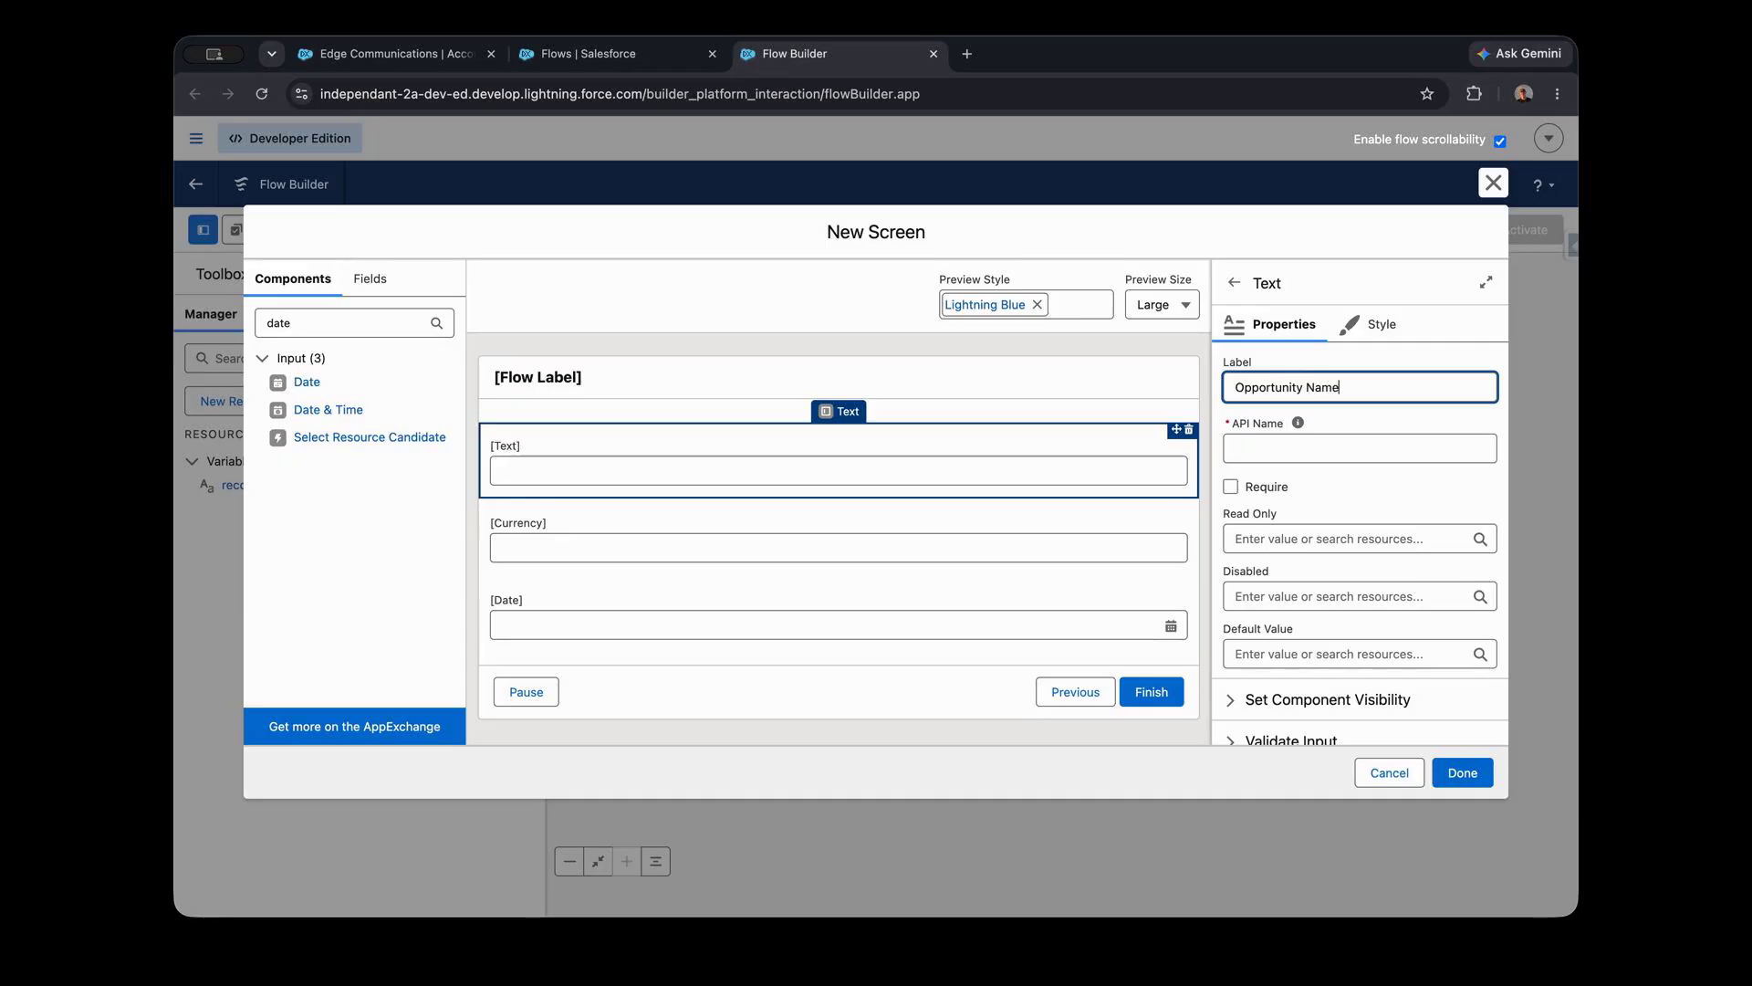
pyautogui.press('Tab')
pyautogui.click(1231, 486)
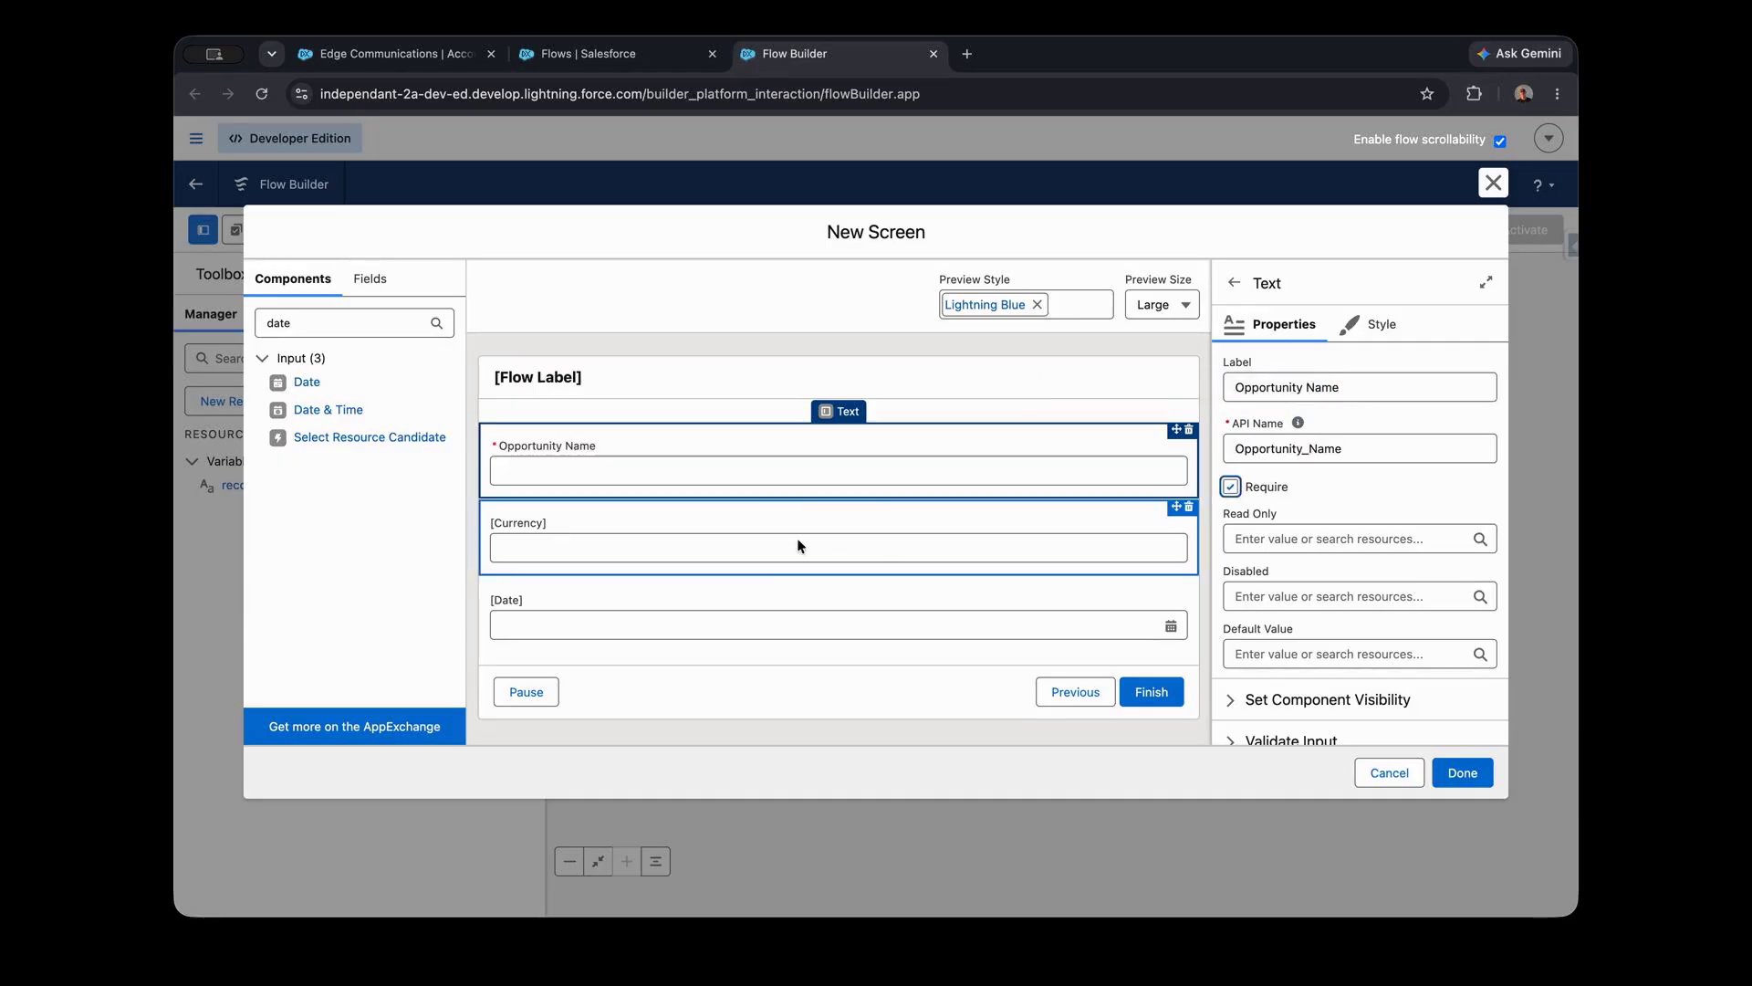
# - Label the currency field Amount and make it required
pyautogui.click(776, 522)
pyautogui.click(1268, 386)
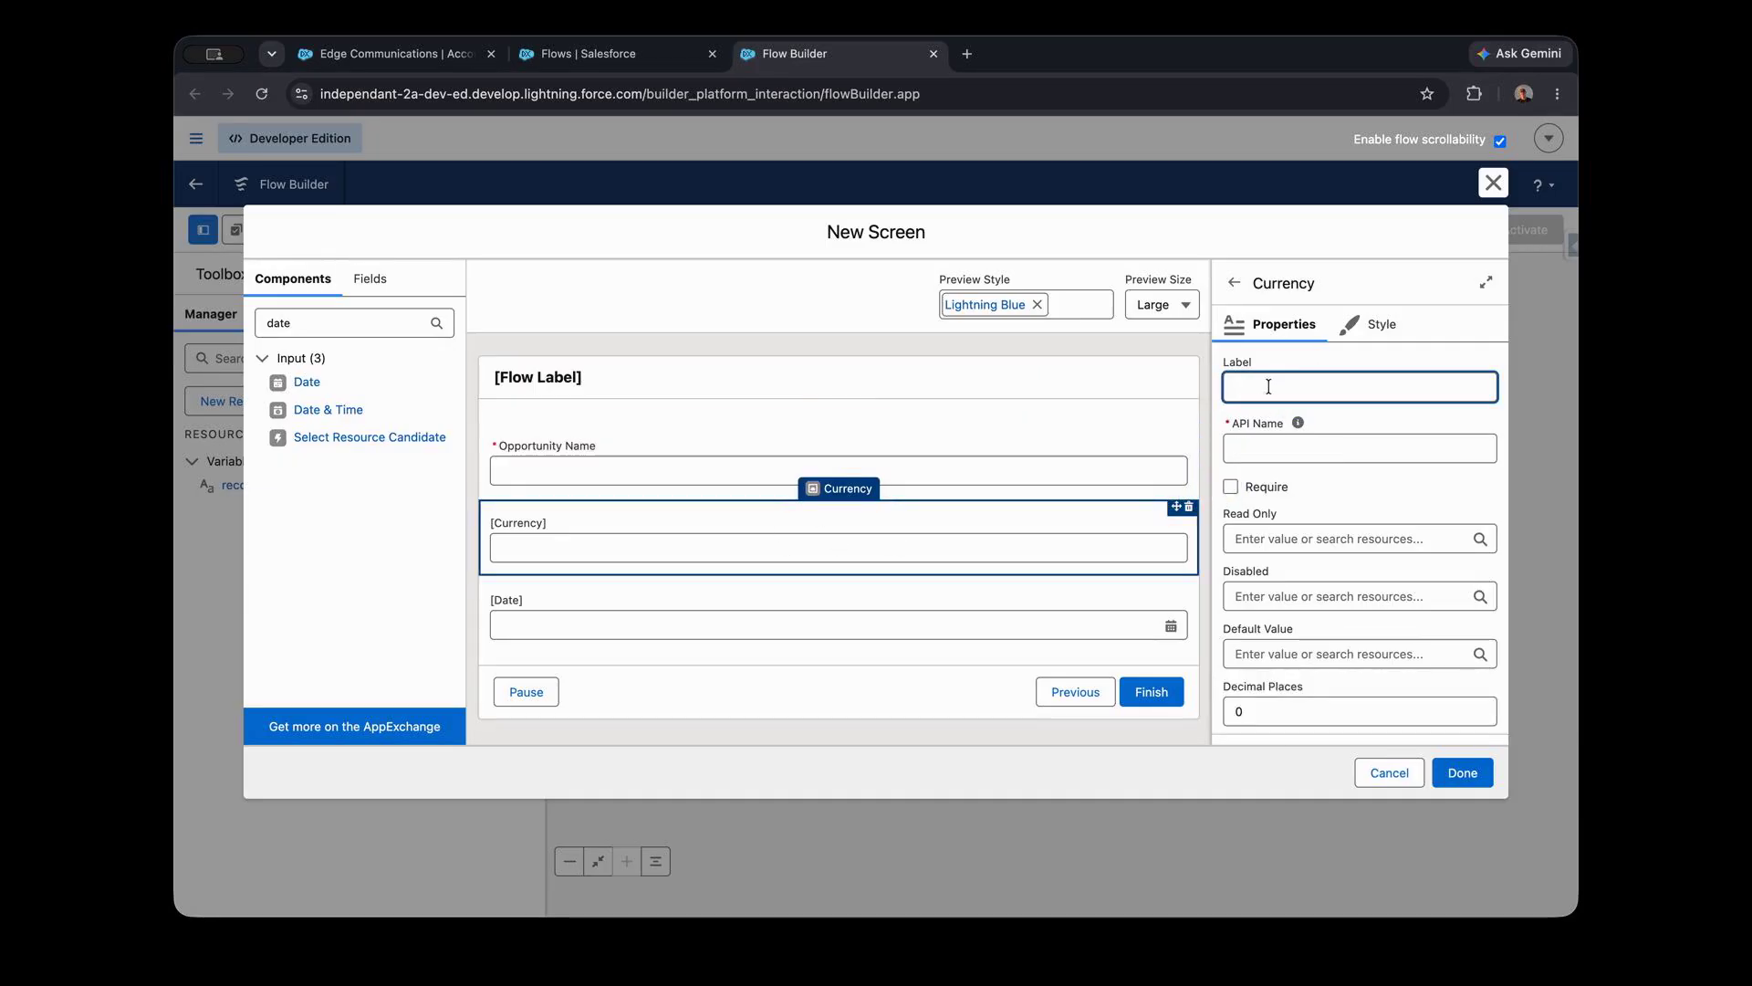
pyautogui.write('Amount')
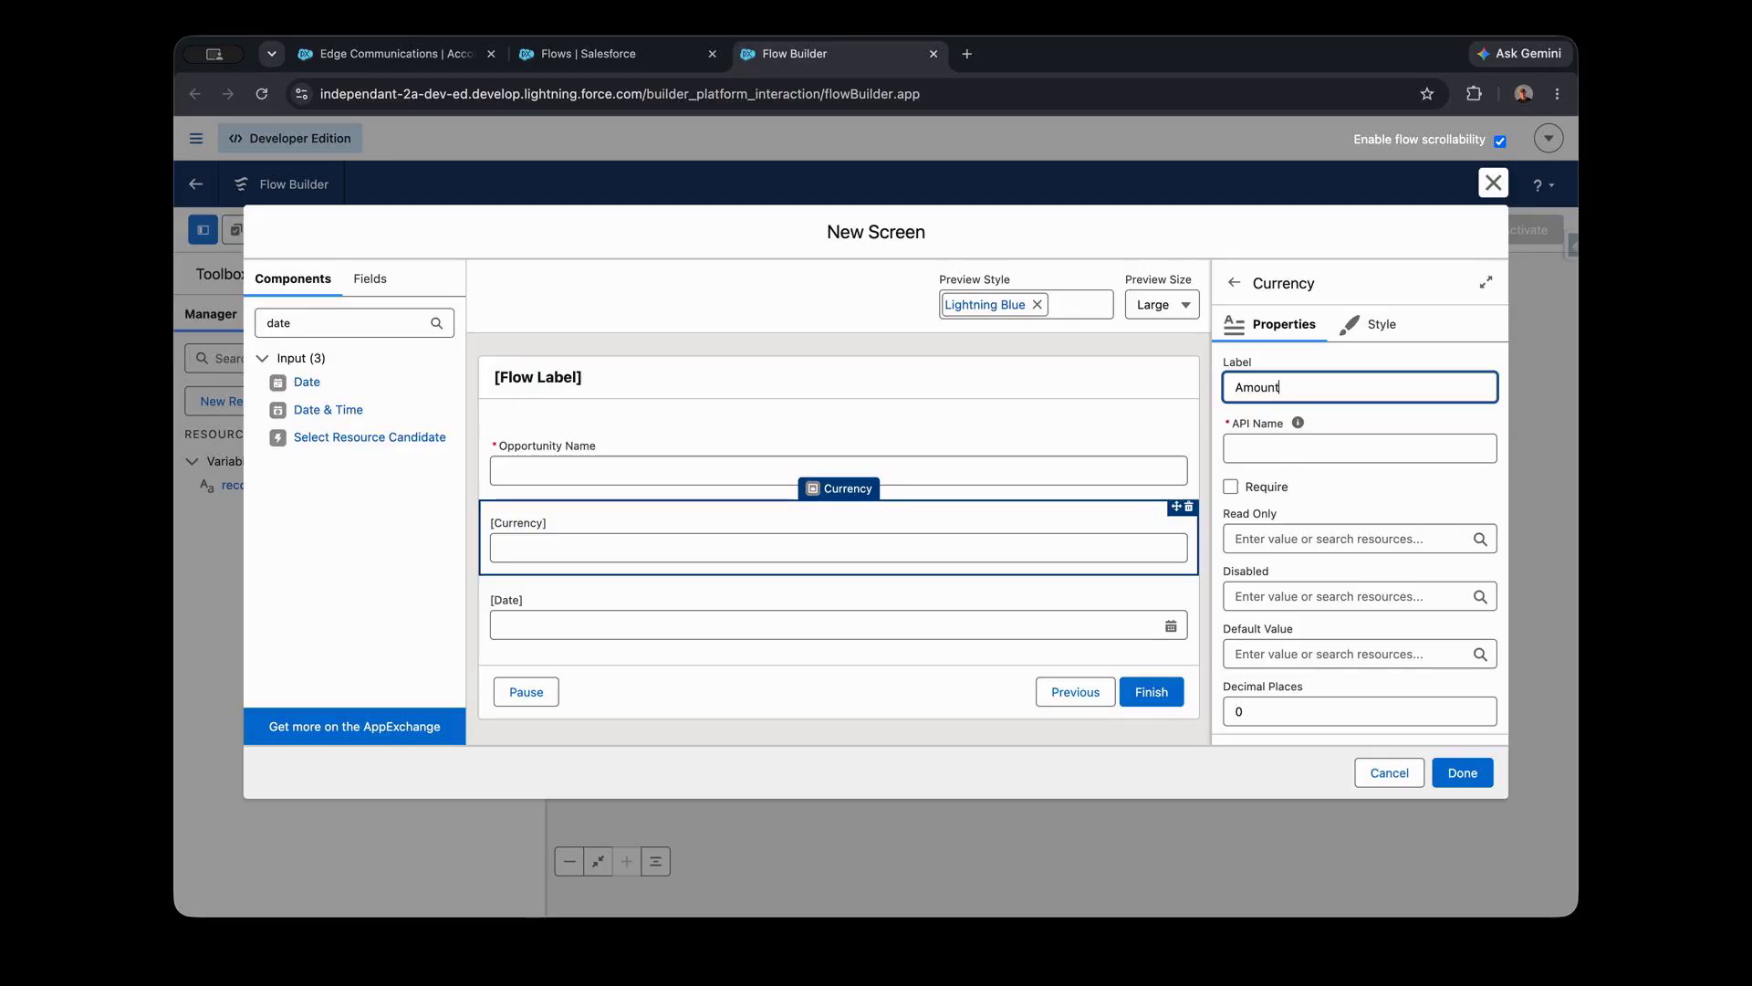
pyautogui.press('Tab')
pyautogui.click(1231, 487)
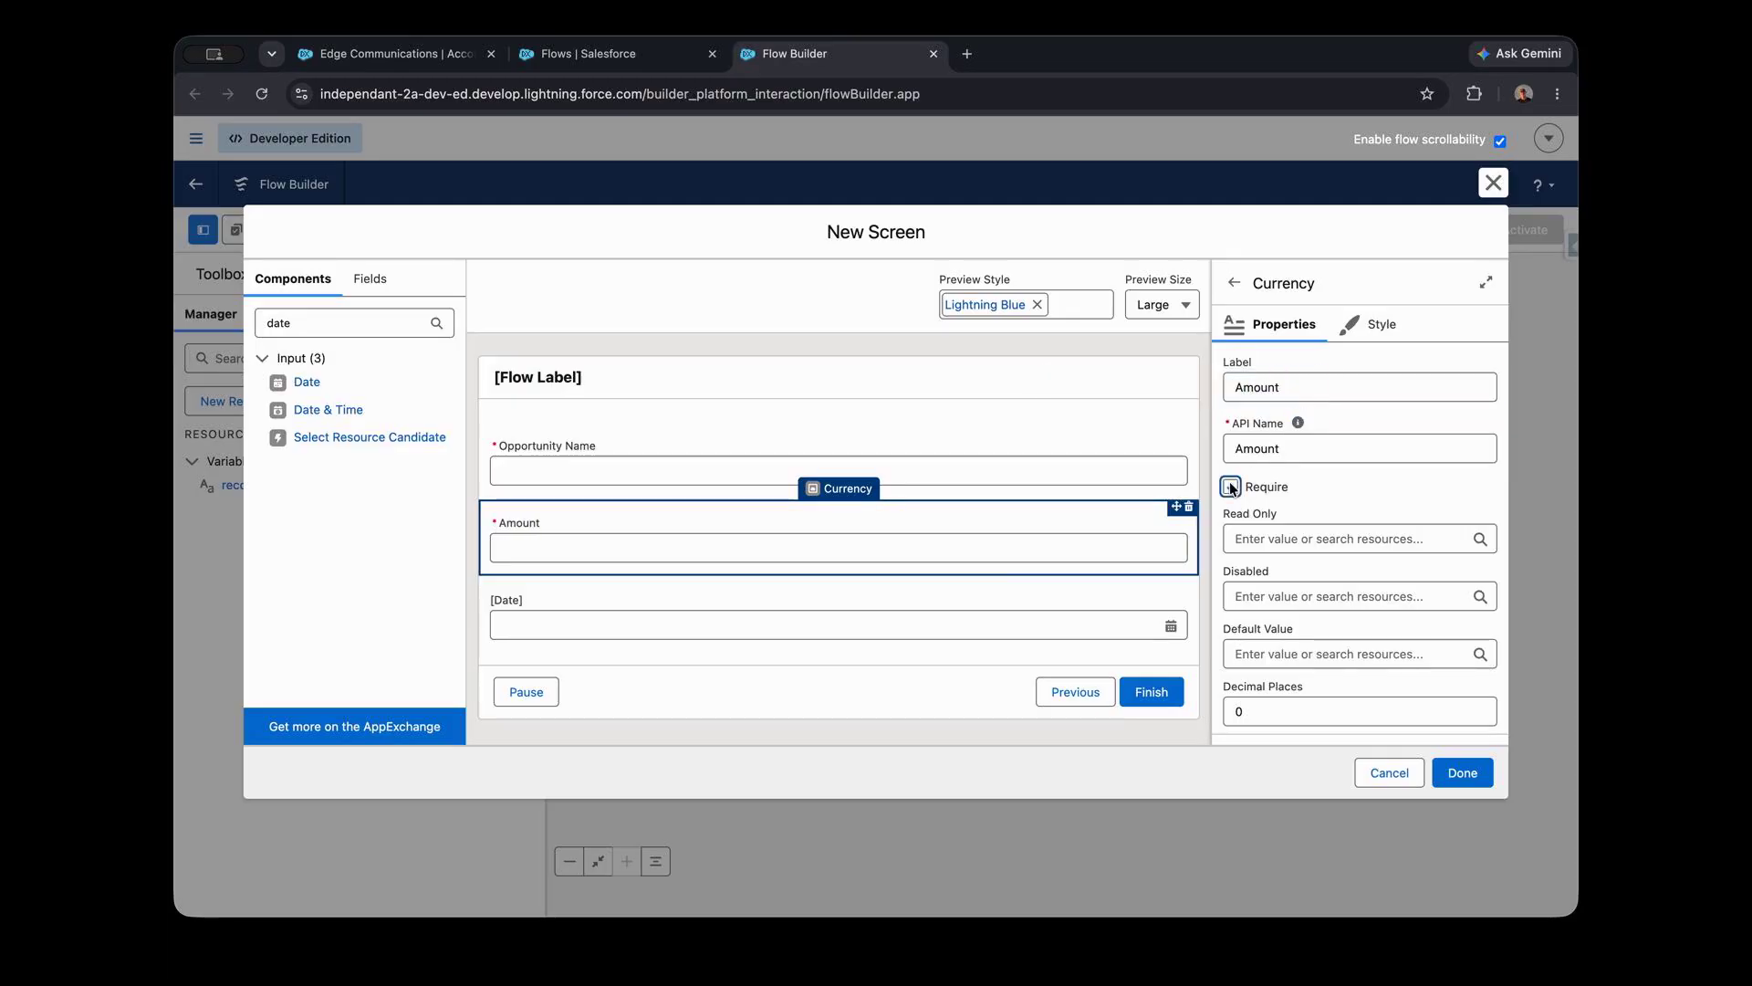
# - Label the date field Close Date and make it required
pyautogui.click(761, 609)
pyautogui.click(1292, 384)
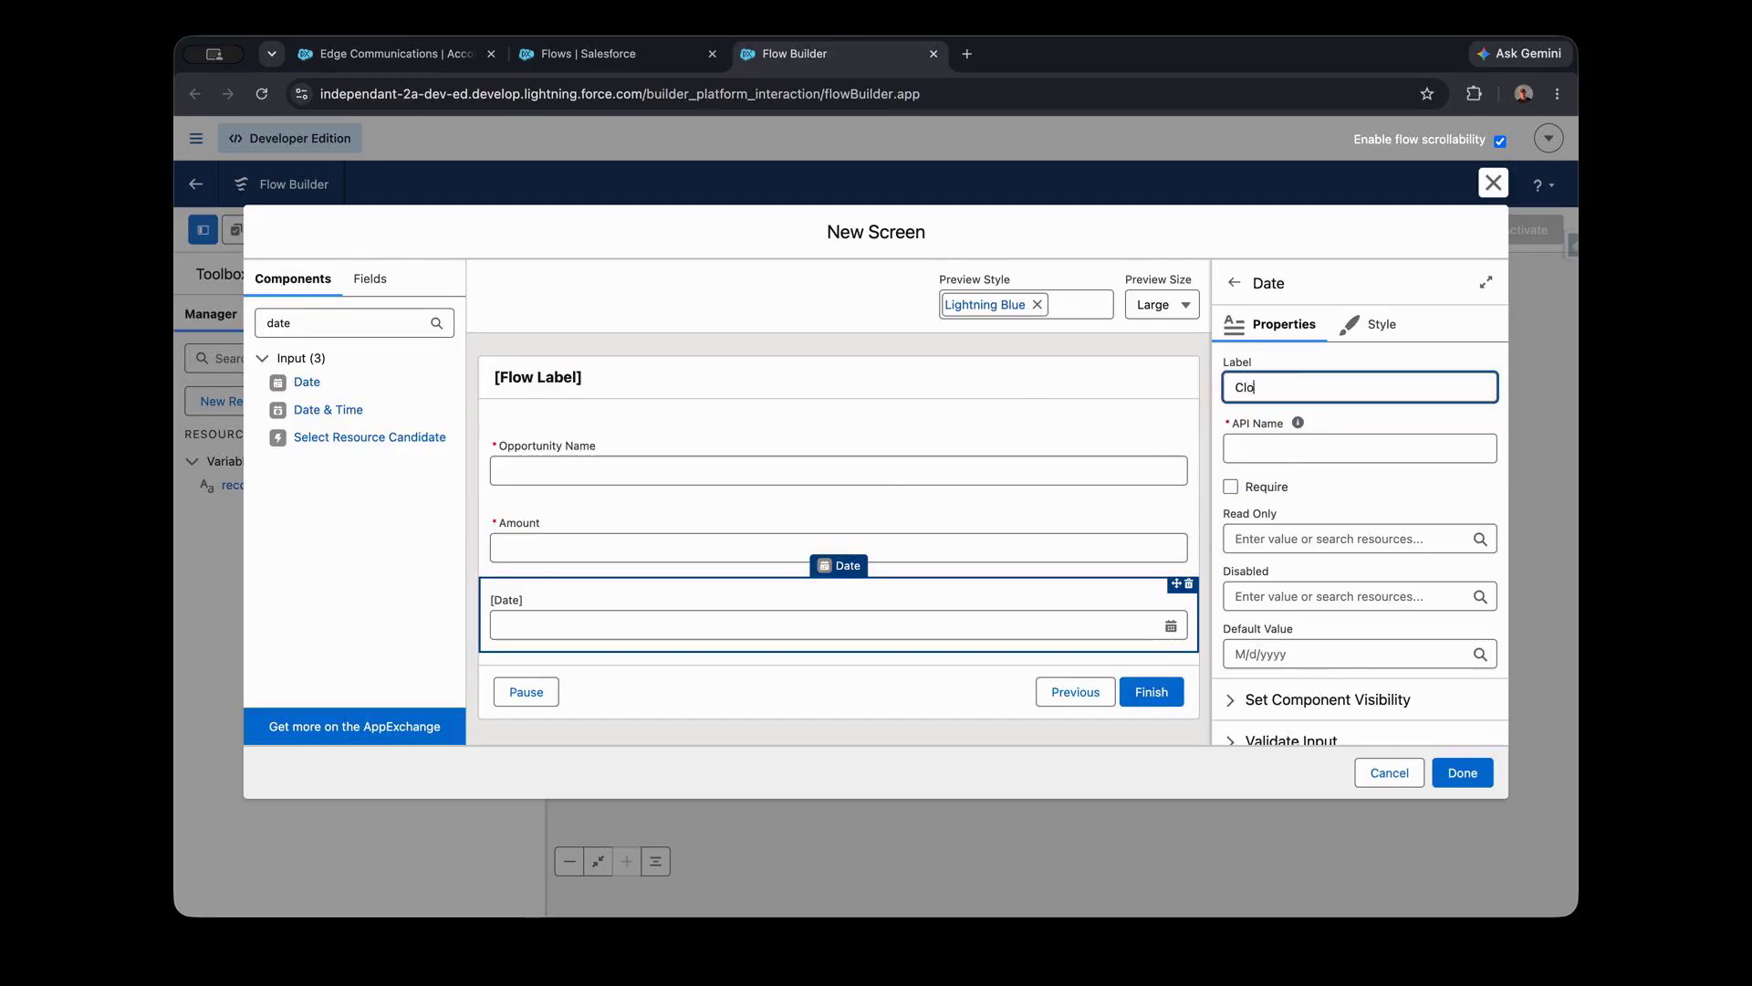
pyautogui.write('Close Date')
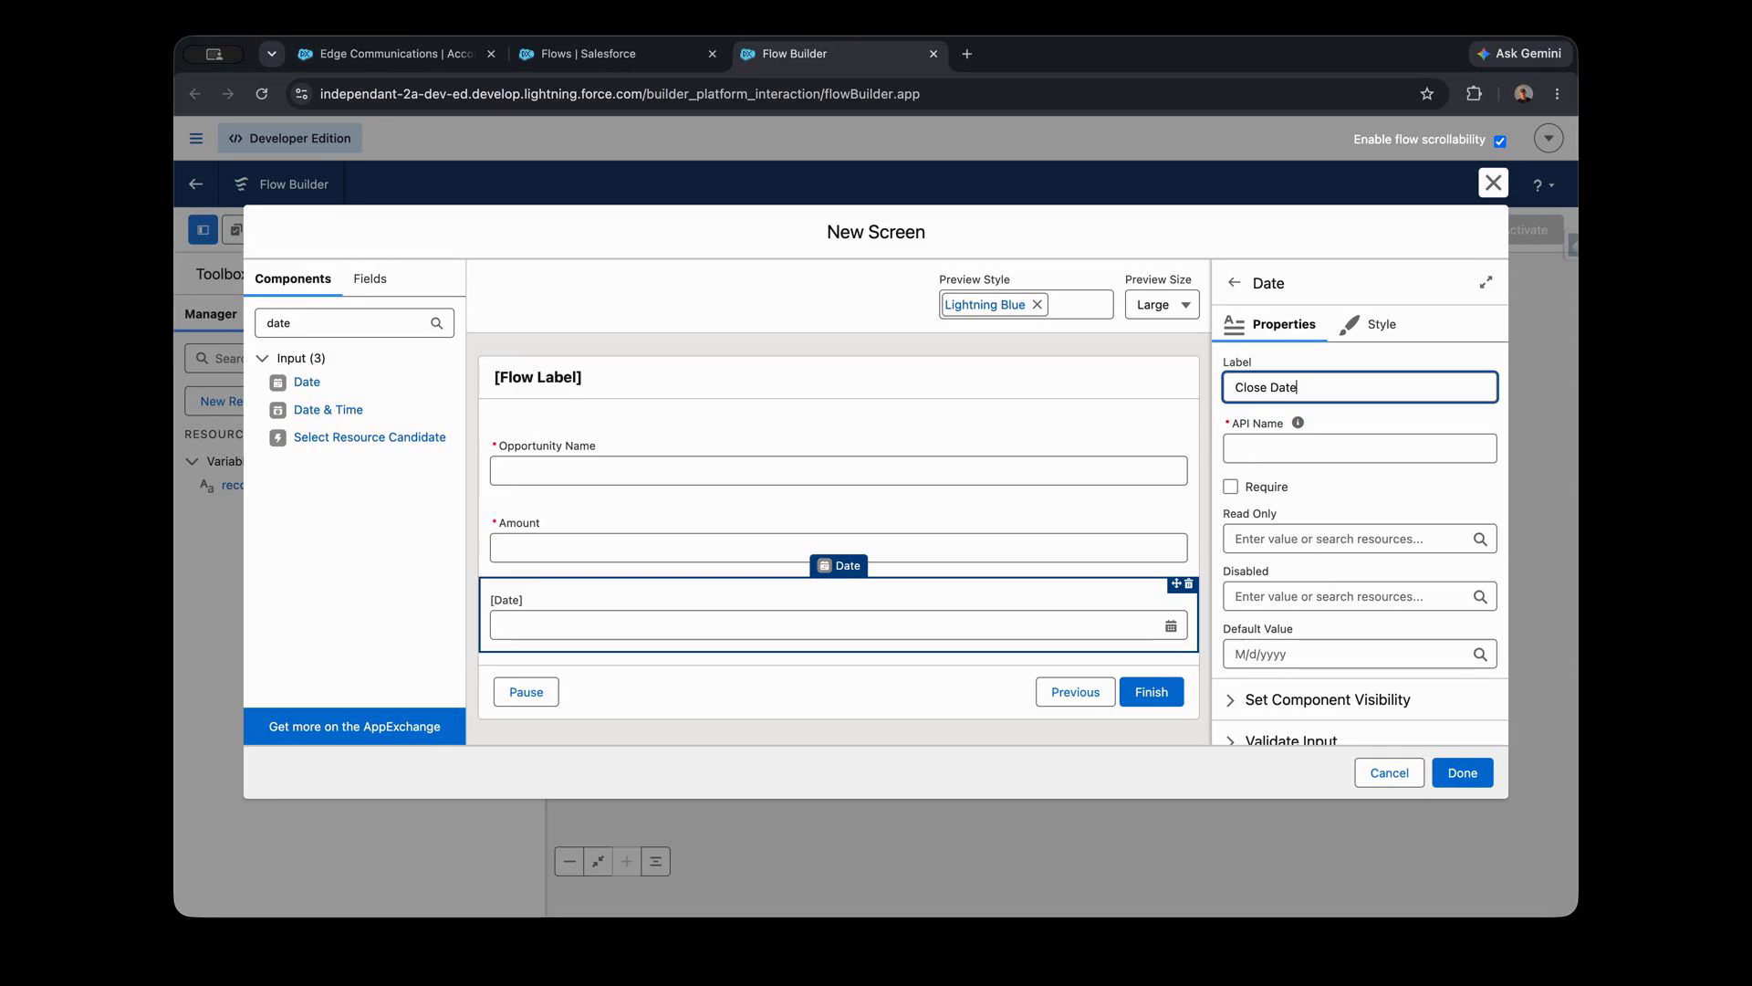
pyautogui.press('Tab')
pyautogui.click(1231, 486)
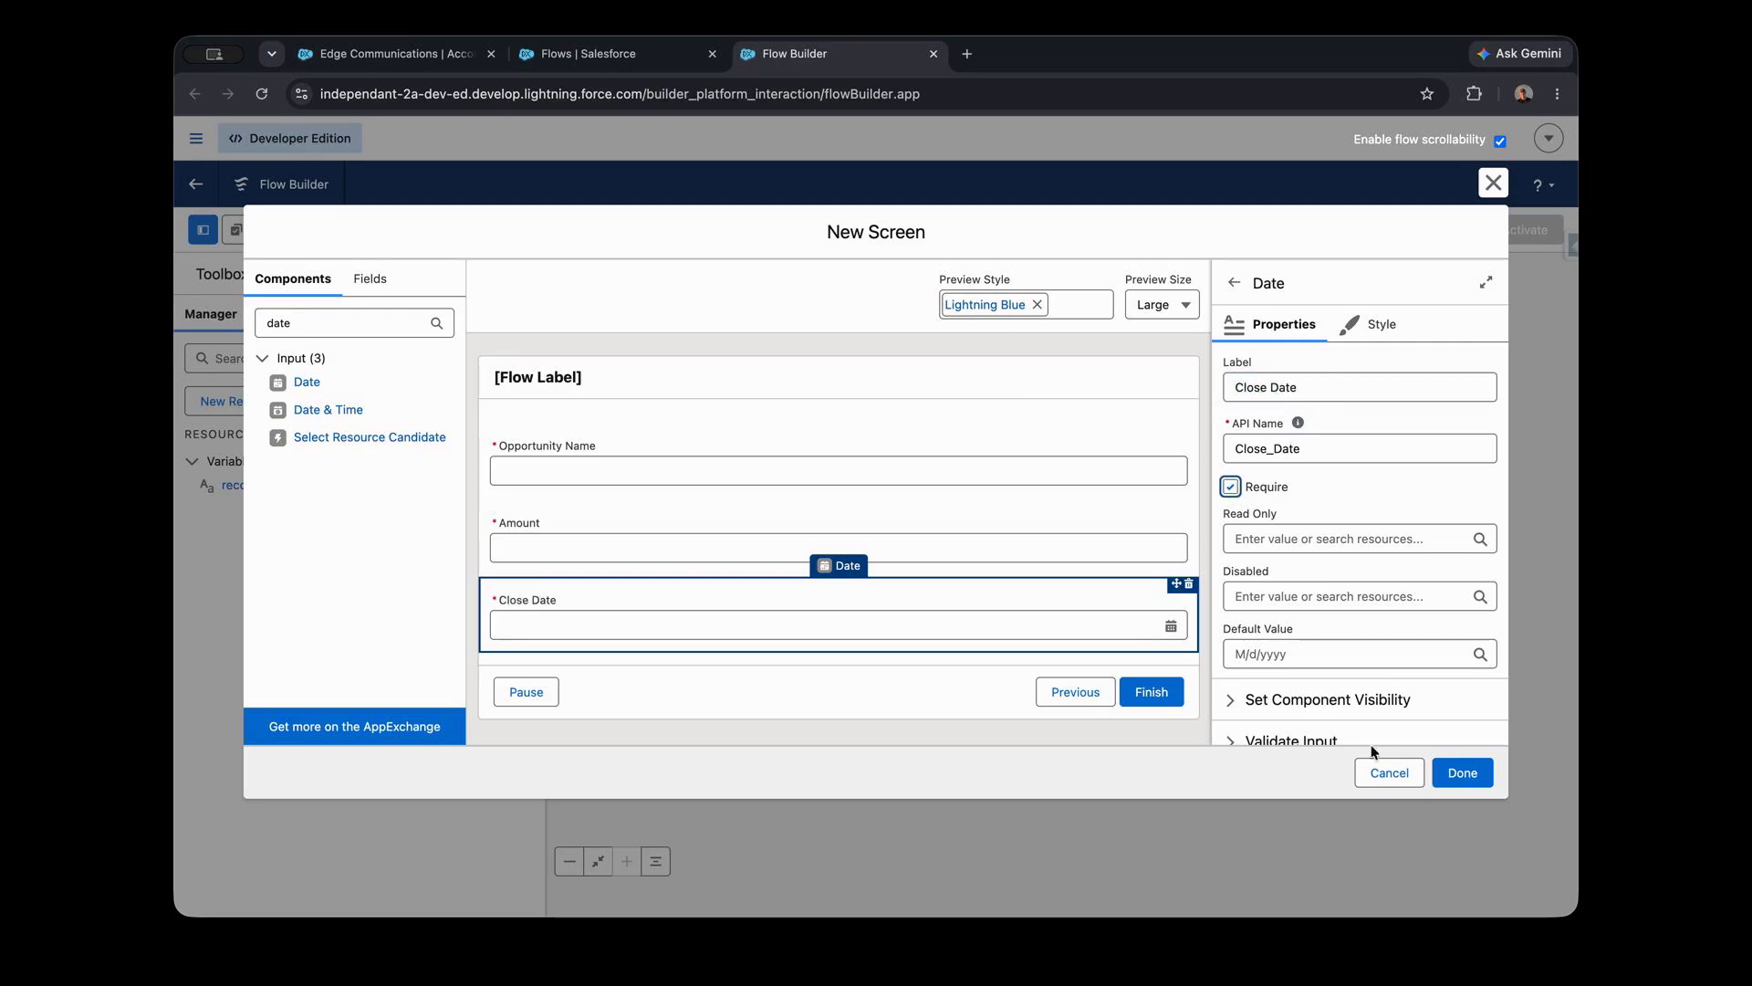
# - Finish the screen and add a Create Records element labelled Create Opportunity after Opportunity Information
pyautogui.click(1461, 773)
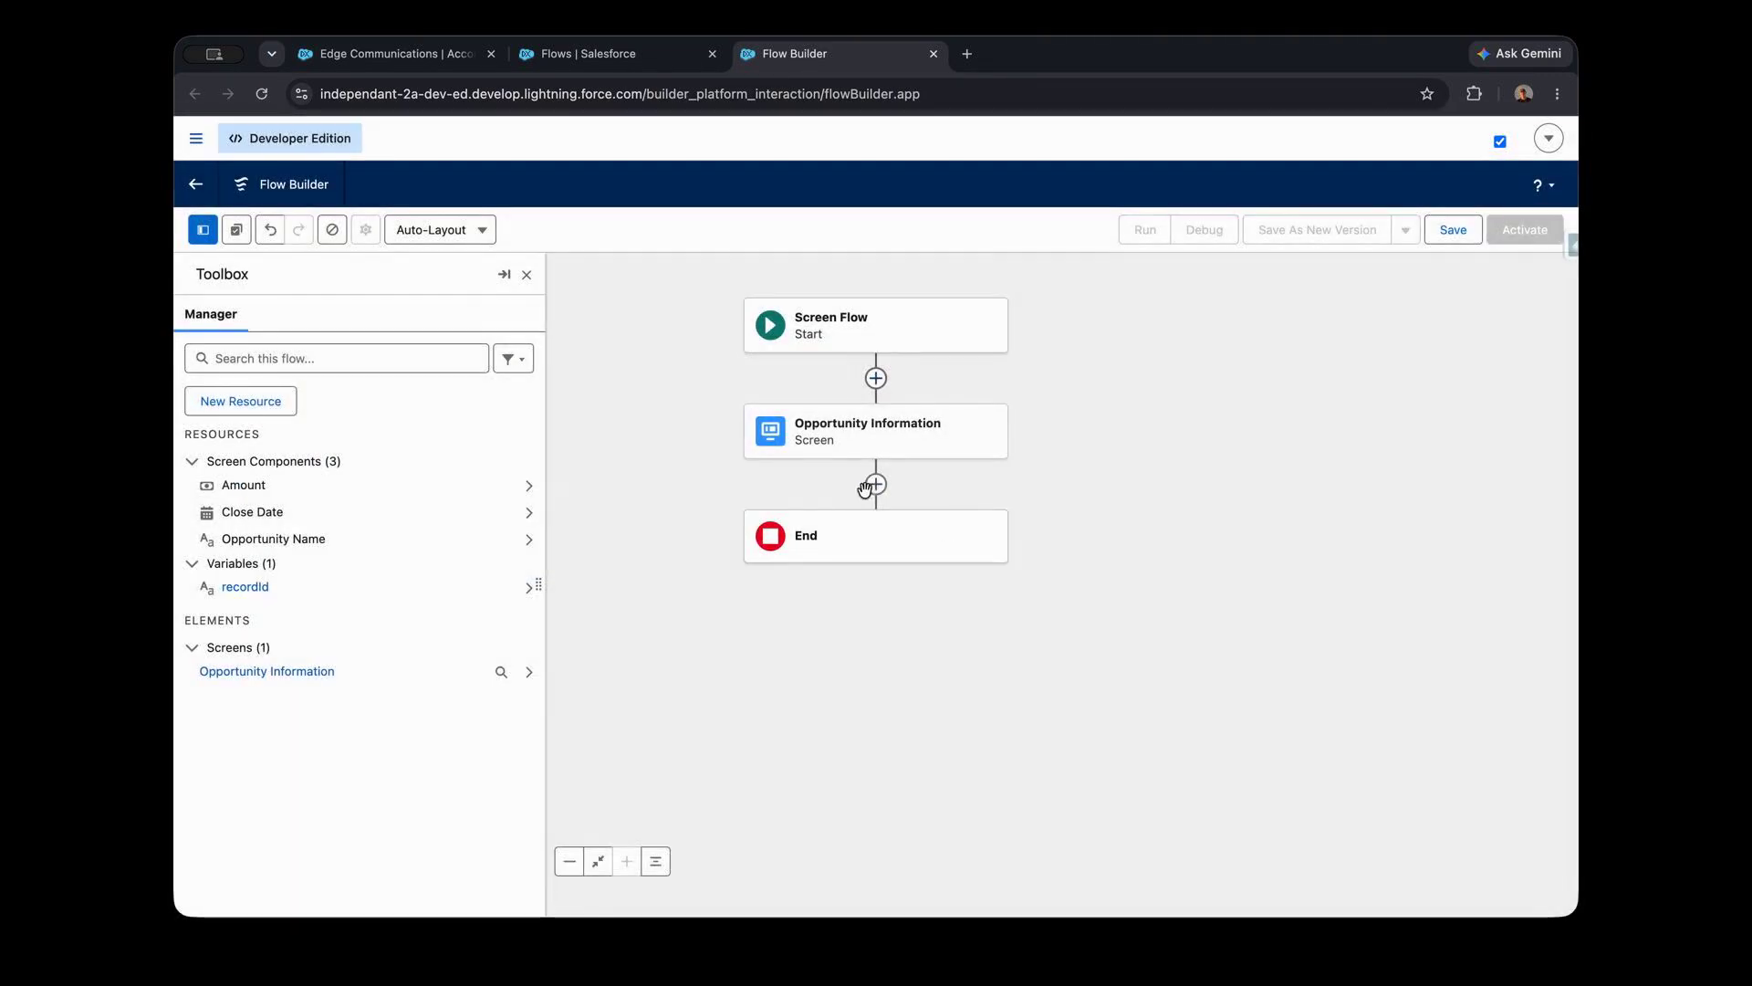
pyautogui.click(876, 484)
pyautogui.write('crea')
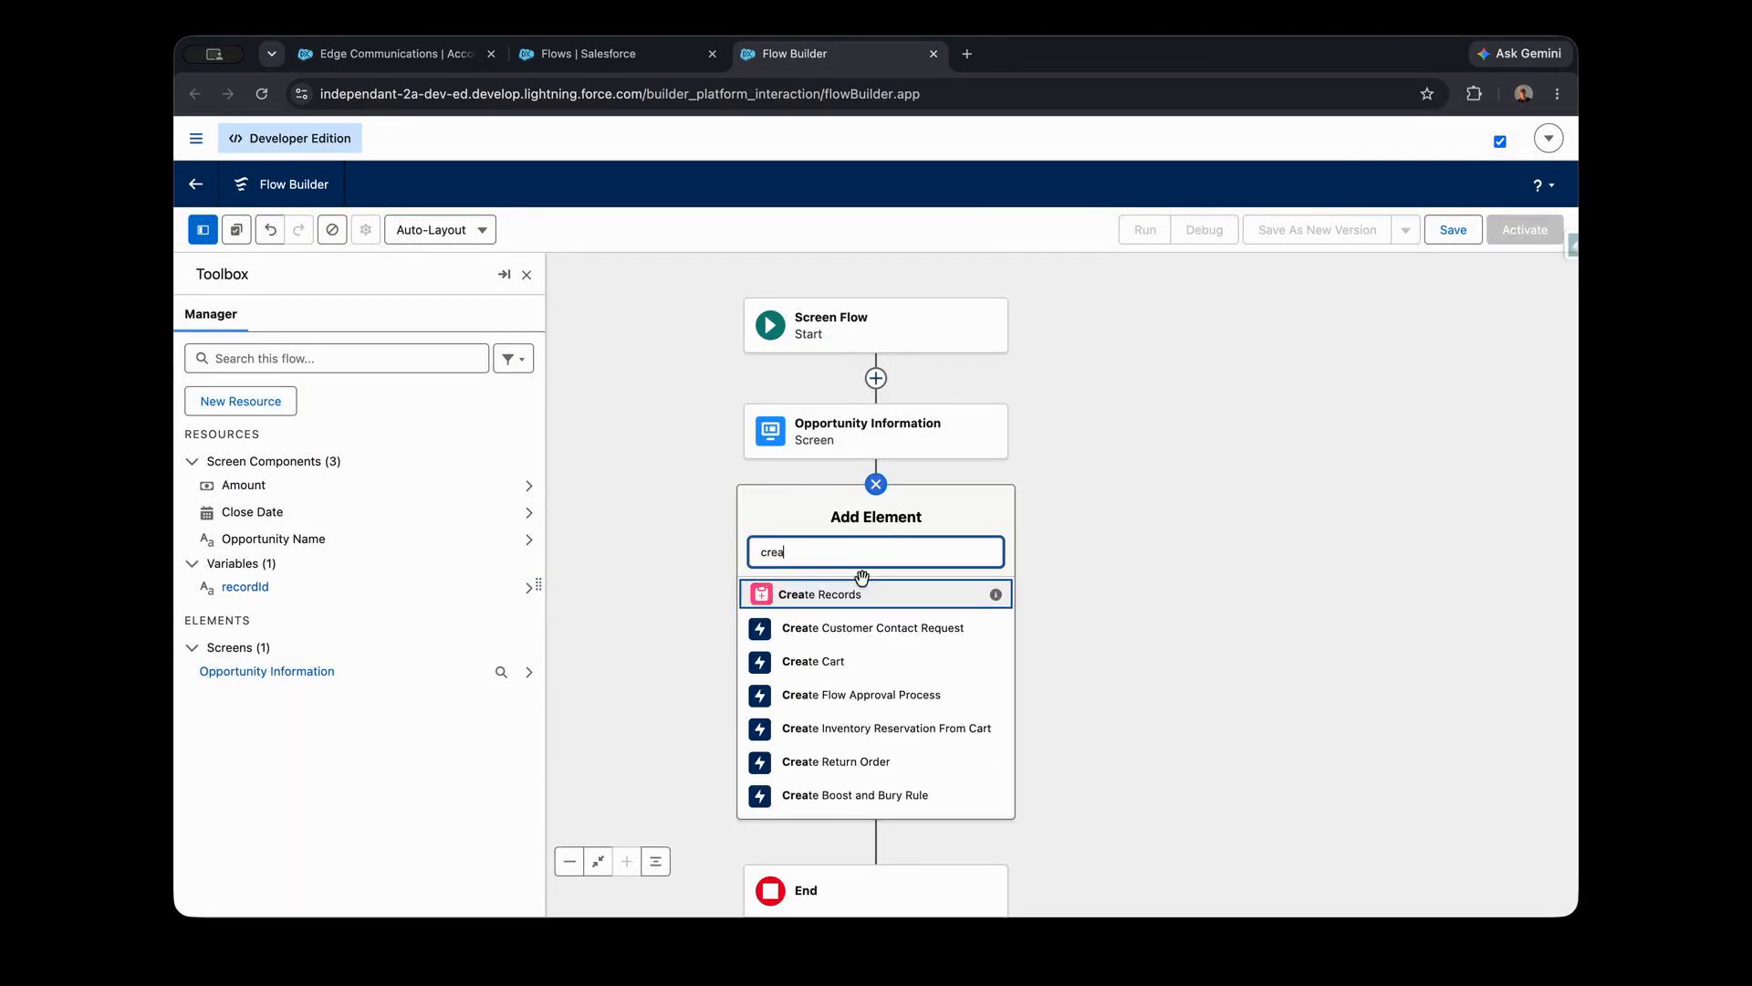
pyautogui.write('te')
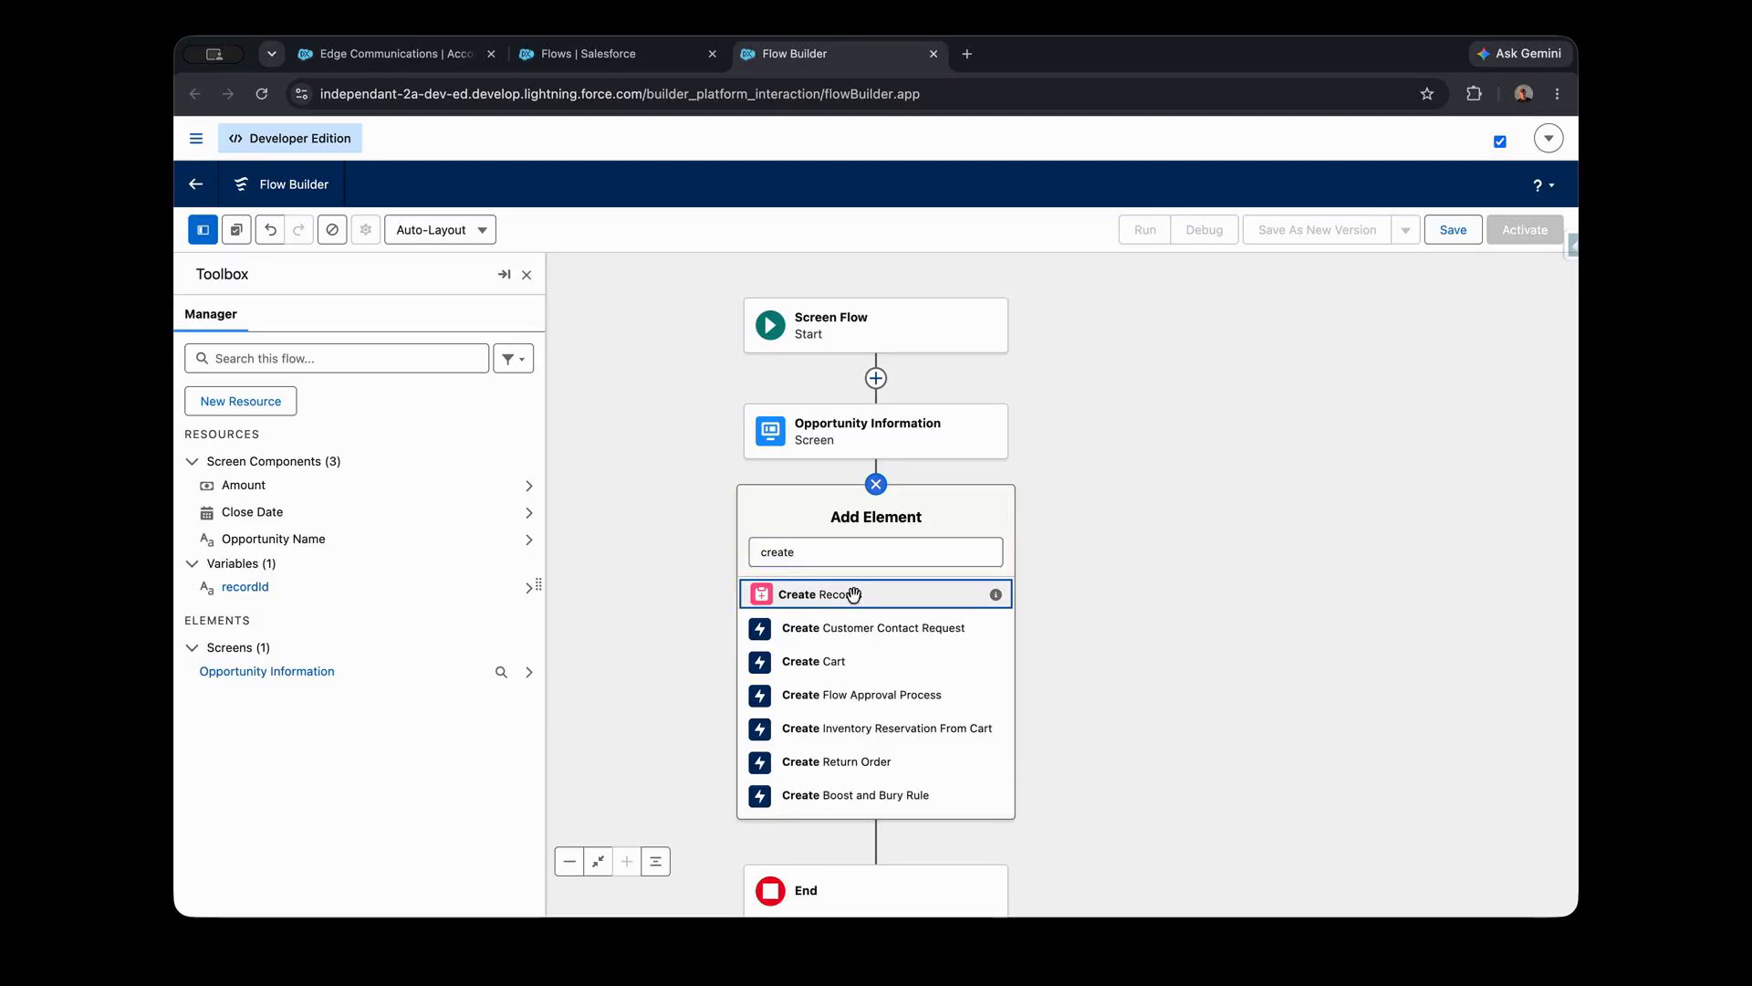
pyautogui.click(854, 595)
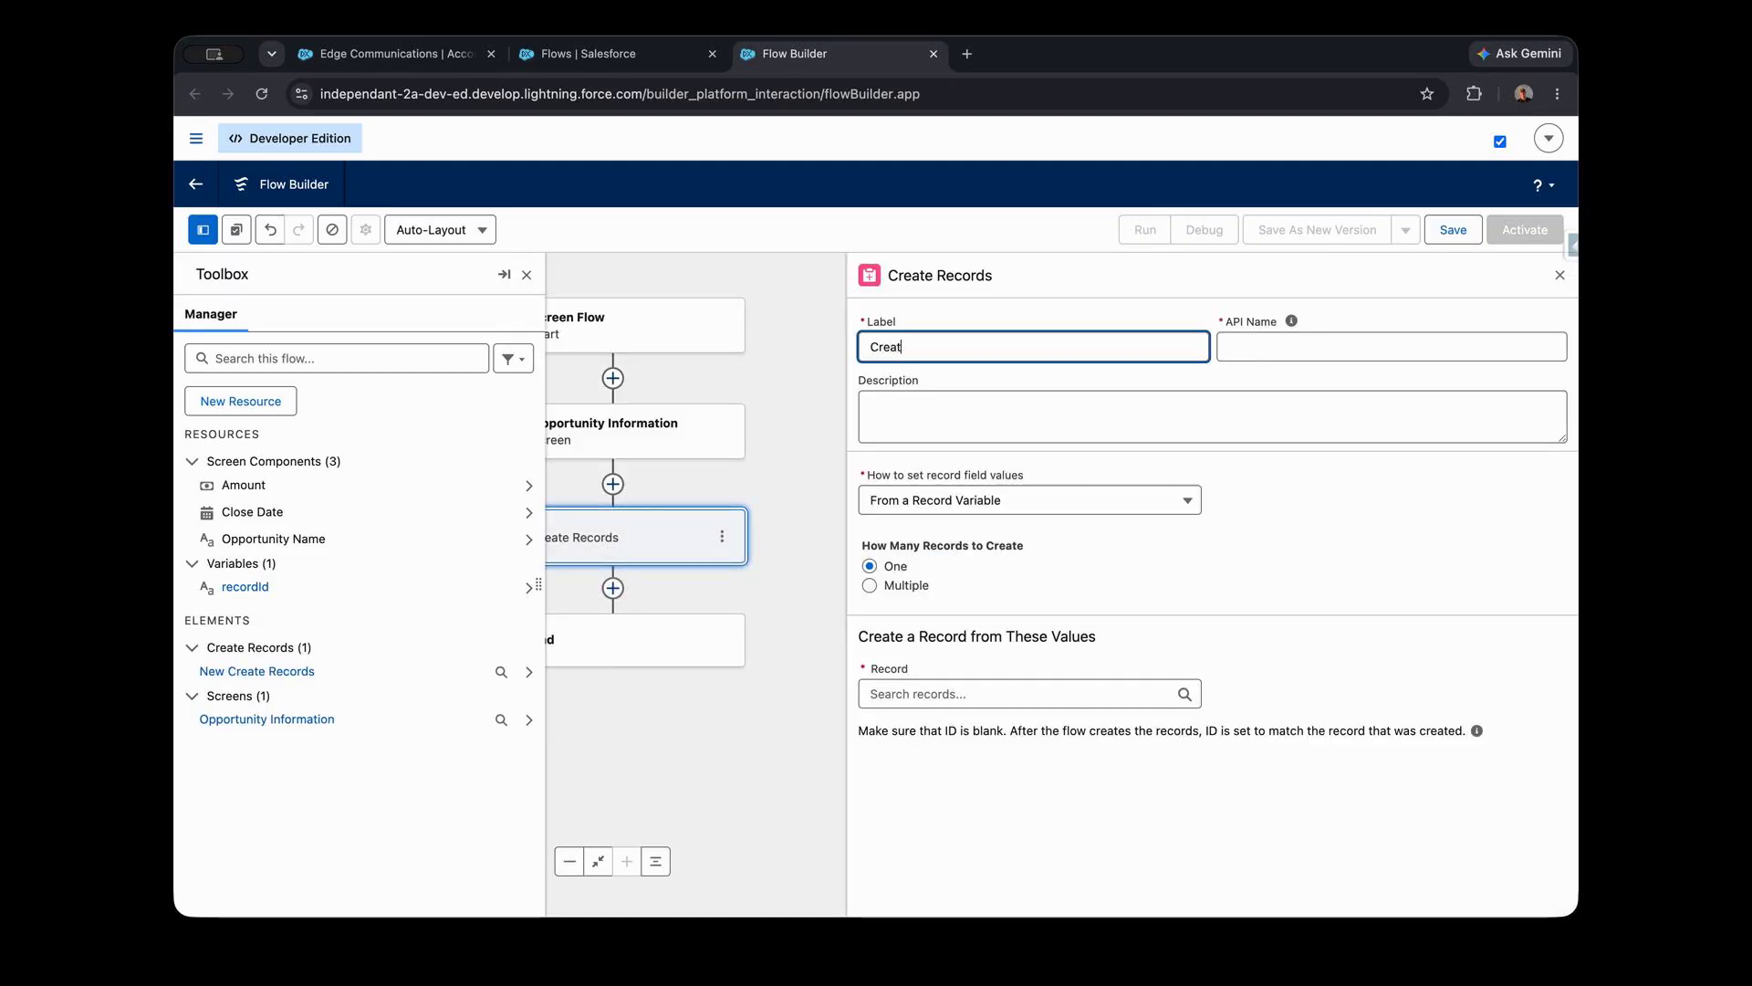
pyautogui.write('Create Opportiunity')
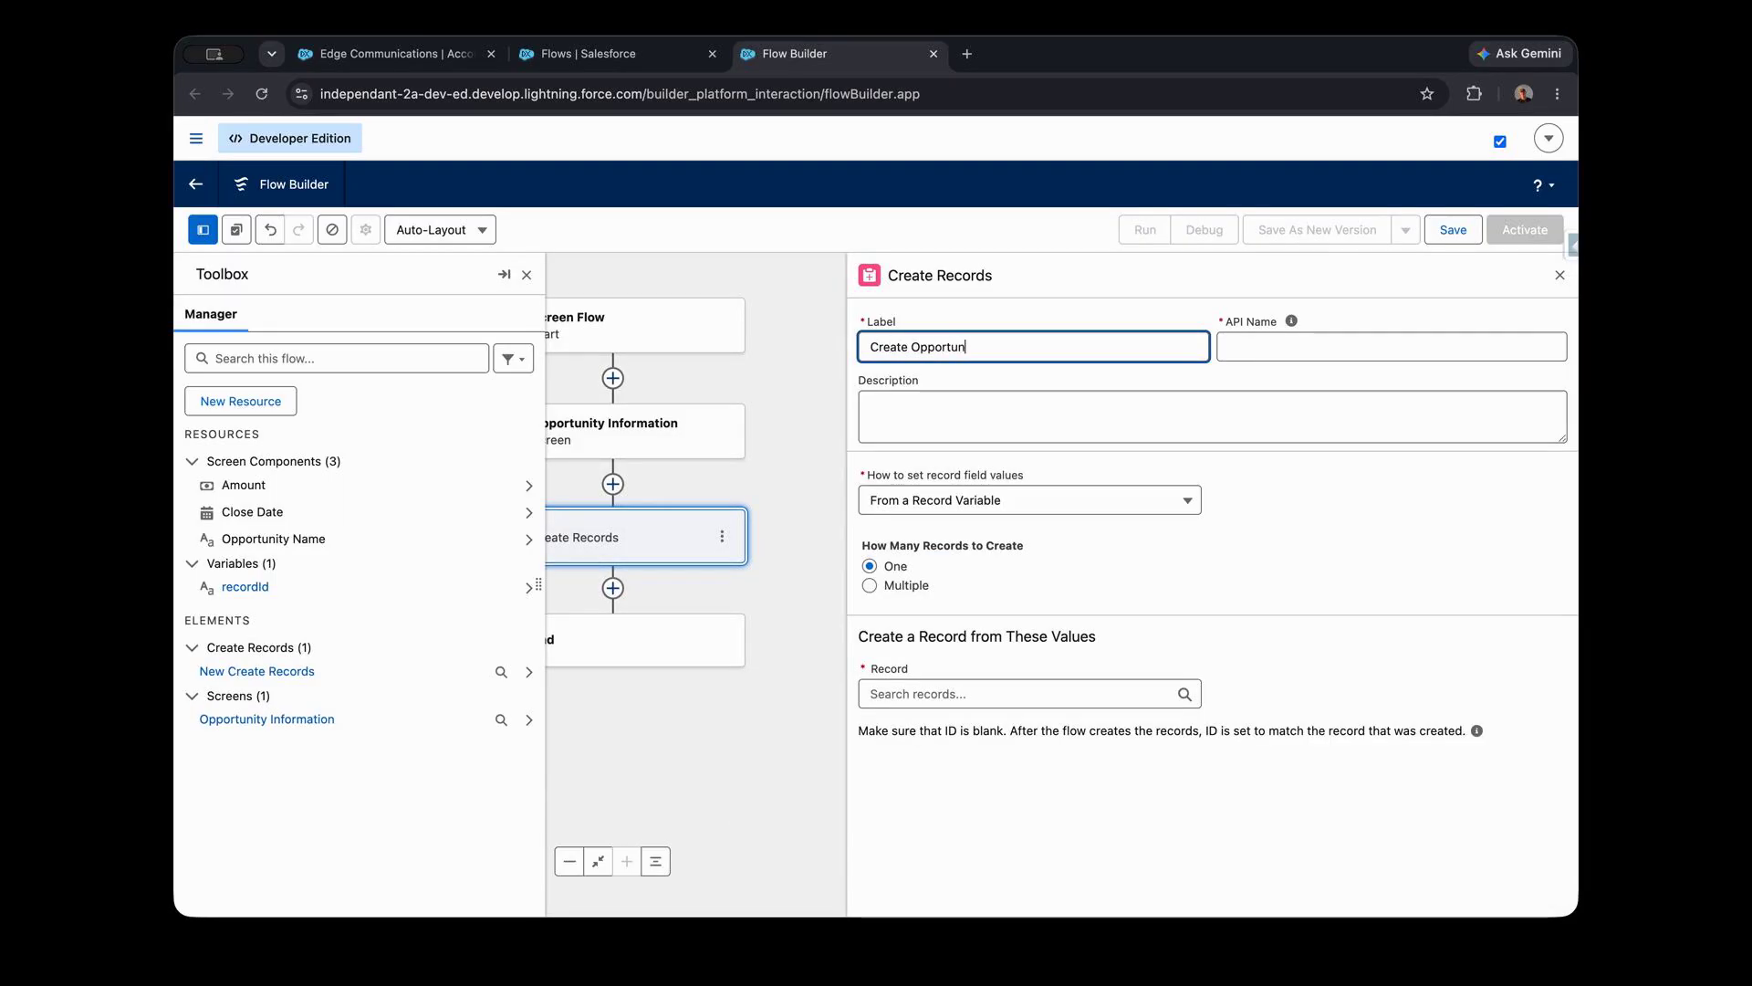
pyautogui.press('Tab')
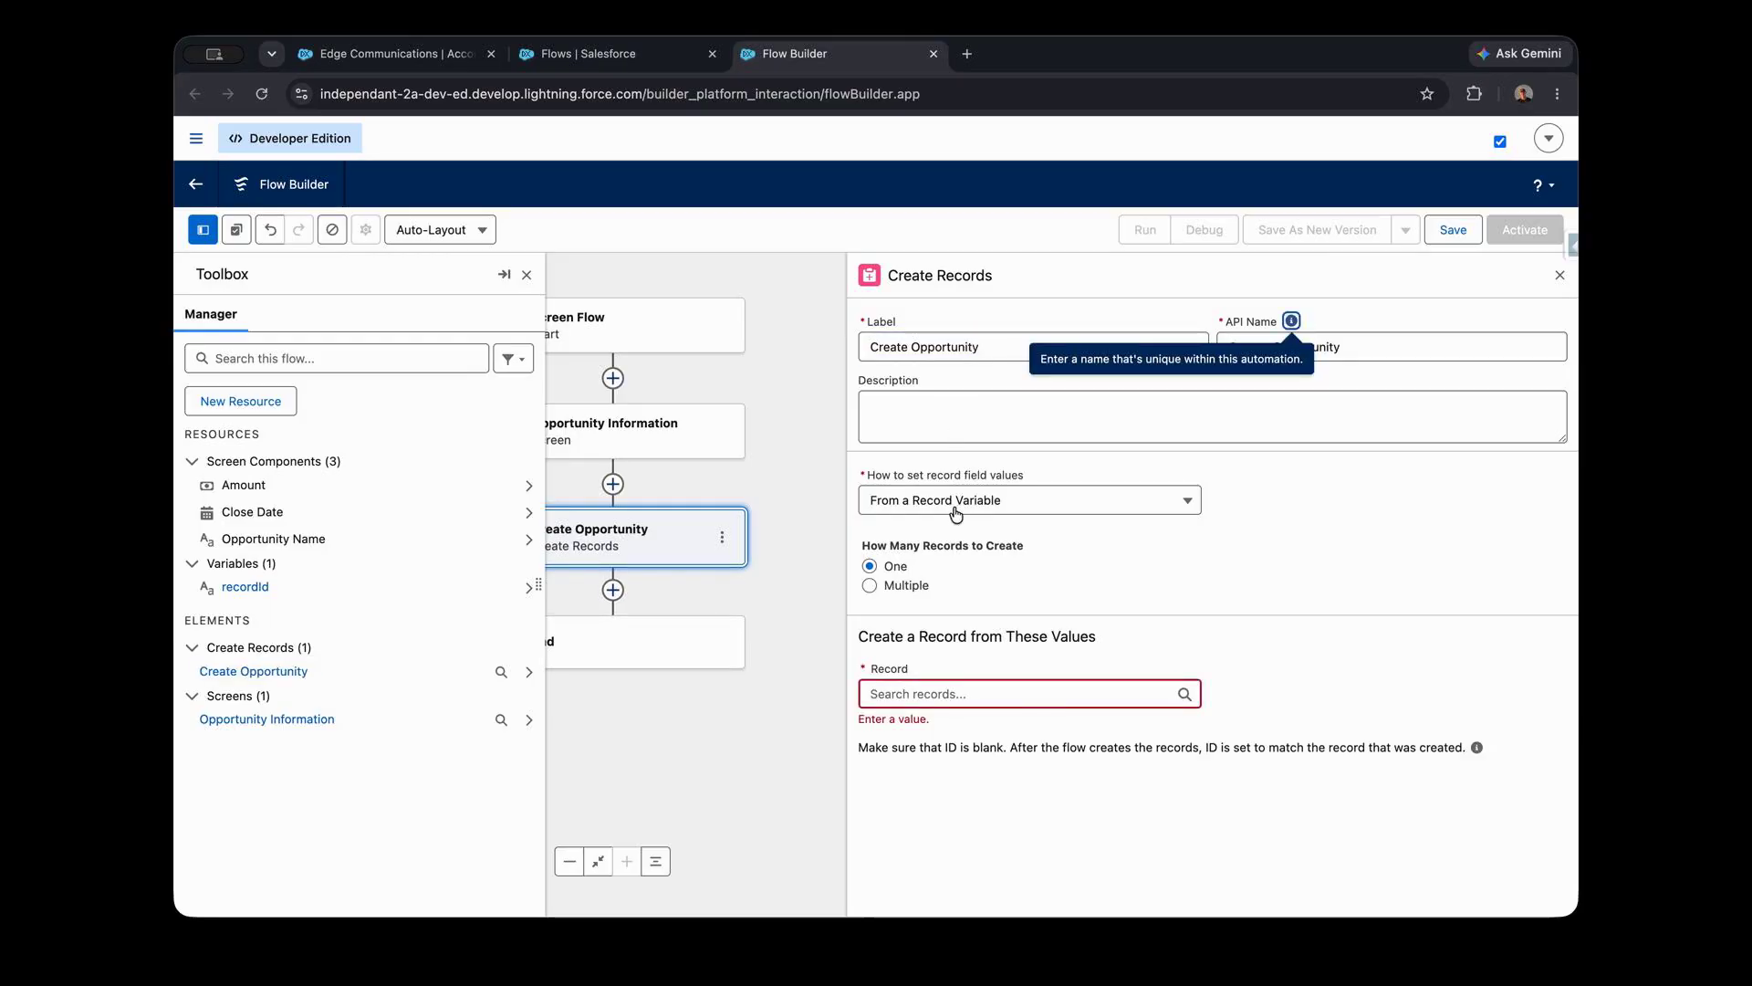
# - Set the record field values to be entered manually and choose Opportunity as the object to create
pyautogui.click(954, 505)
pyautogui.click(940, 546)
pyautogui.click(943, 616)
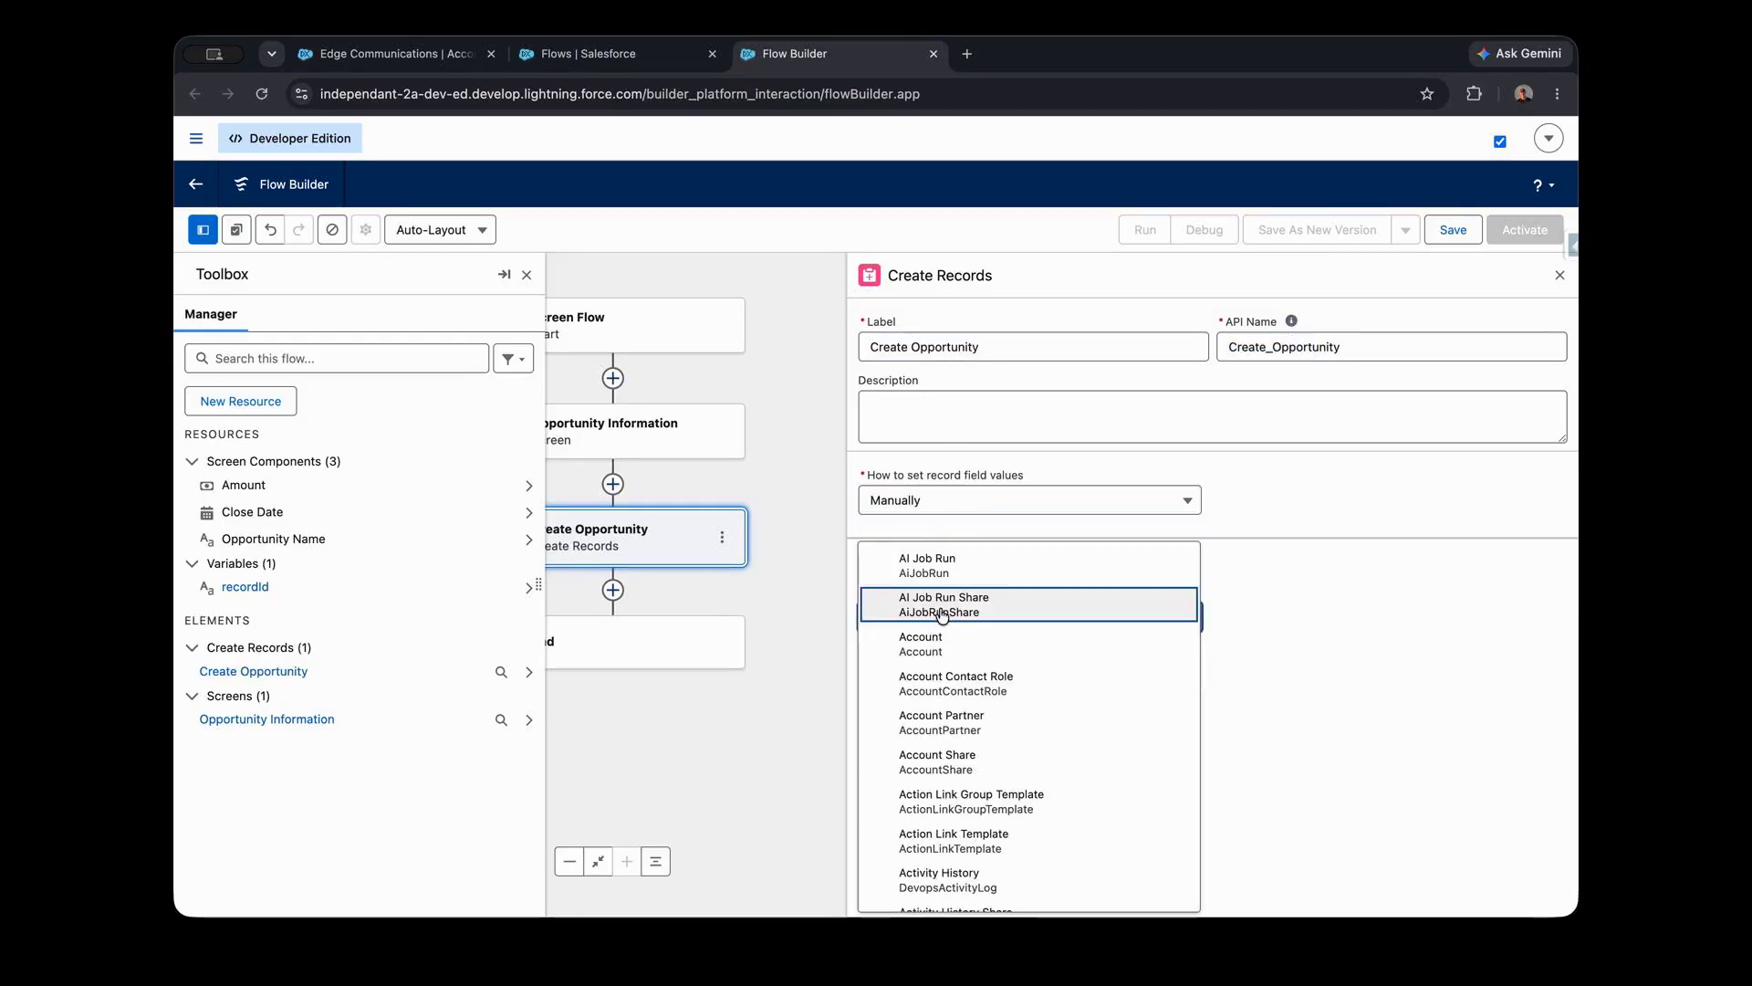
pyautogui.write('opport')
pyautogui.click(958, 654)
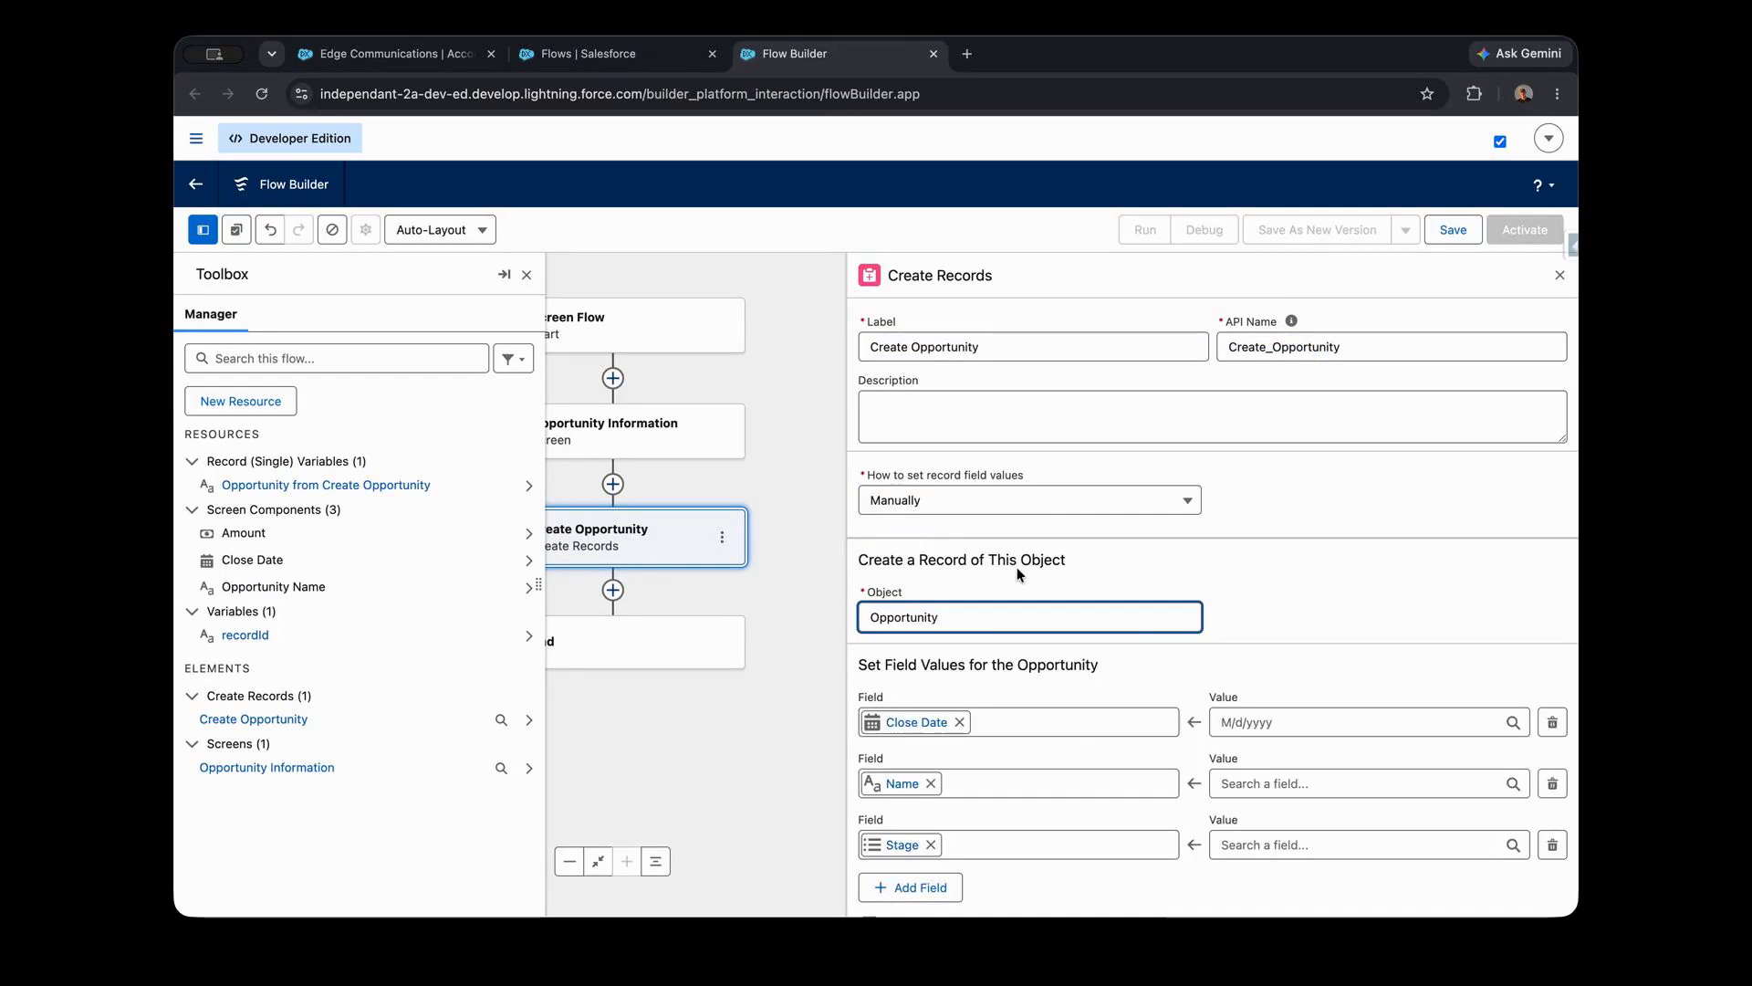
# - Map the opportunity's Close Date field to the Close Date component of the Opportunity Information screen
pyautogui.scroll(-1, 1016, 579)
pyautogui.click(1248, 643)
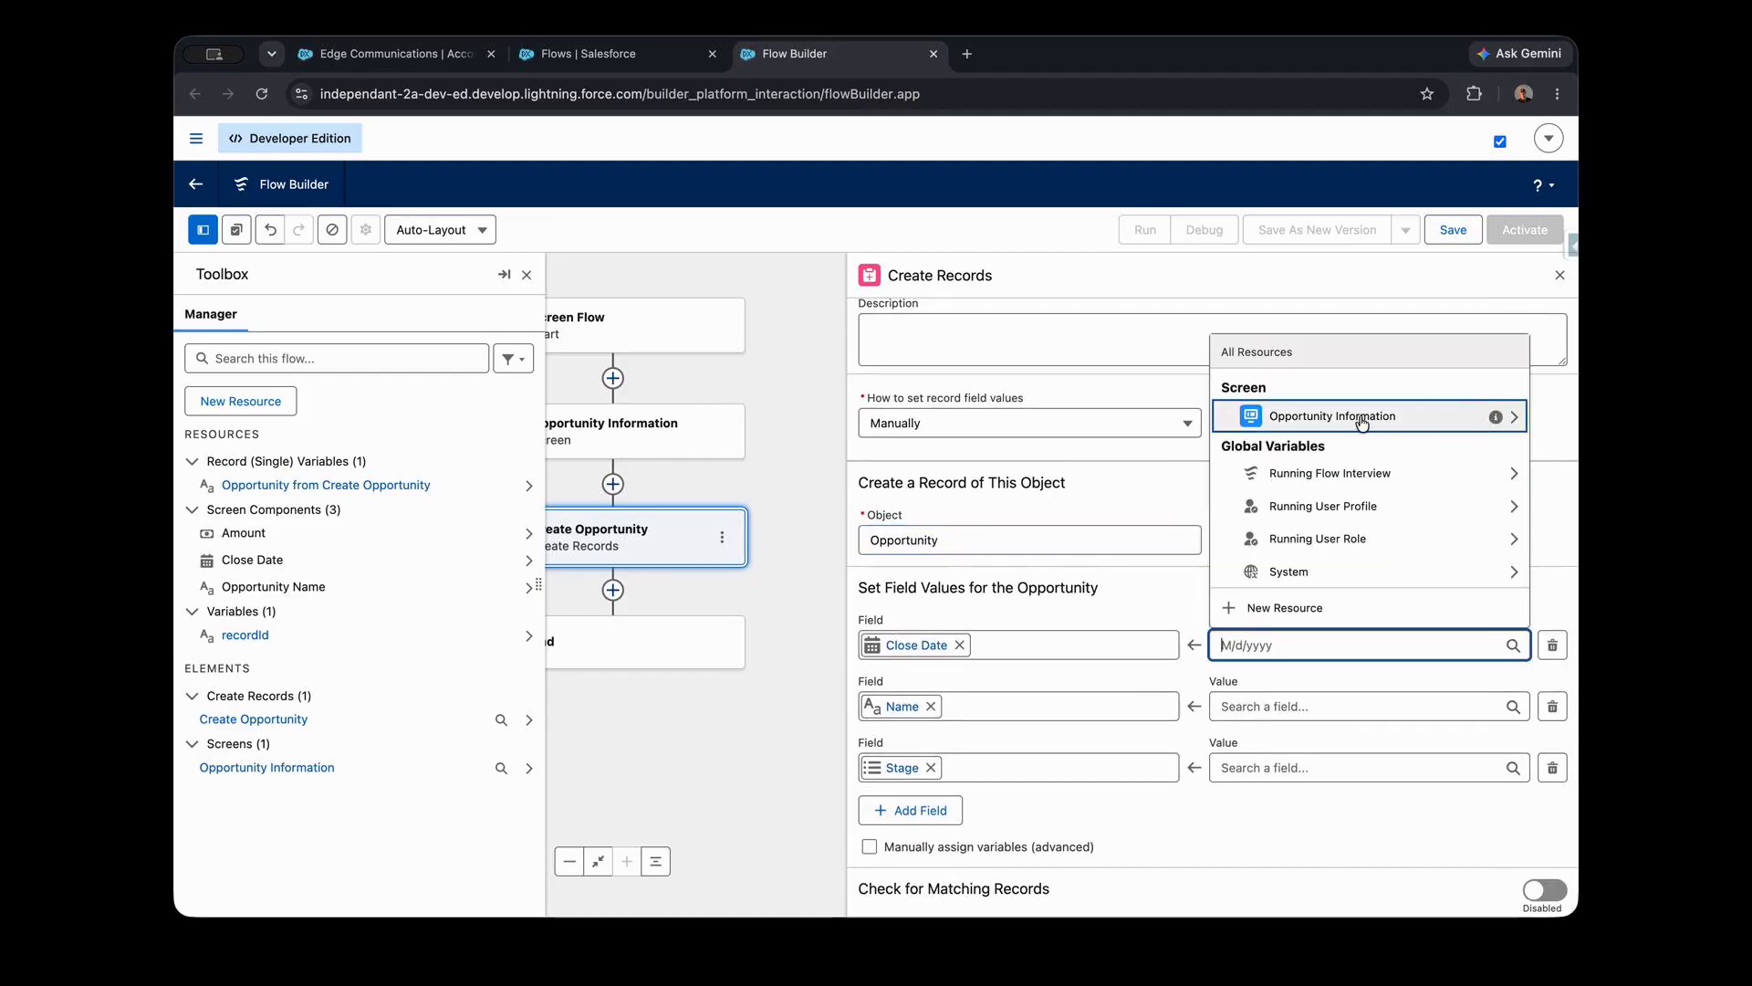
pyautogui.click(1516, 420)
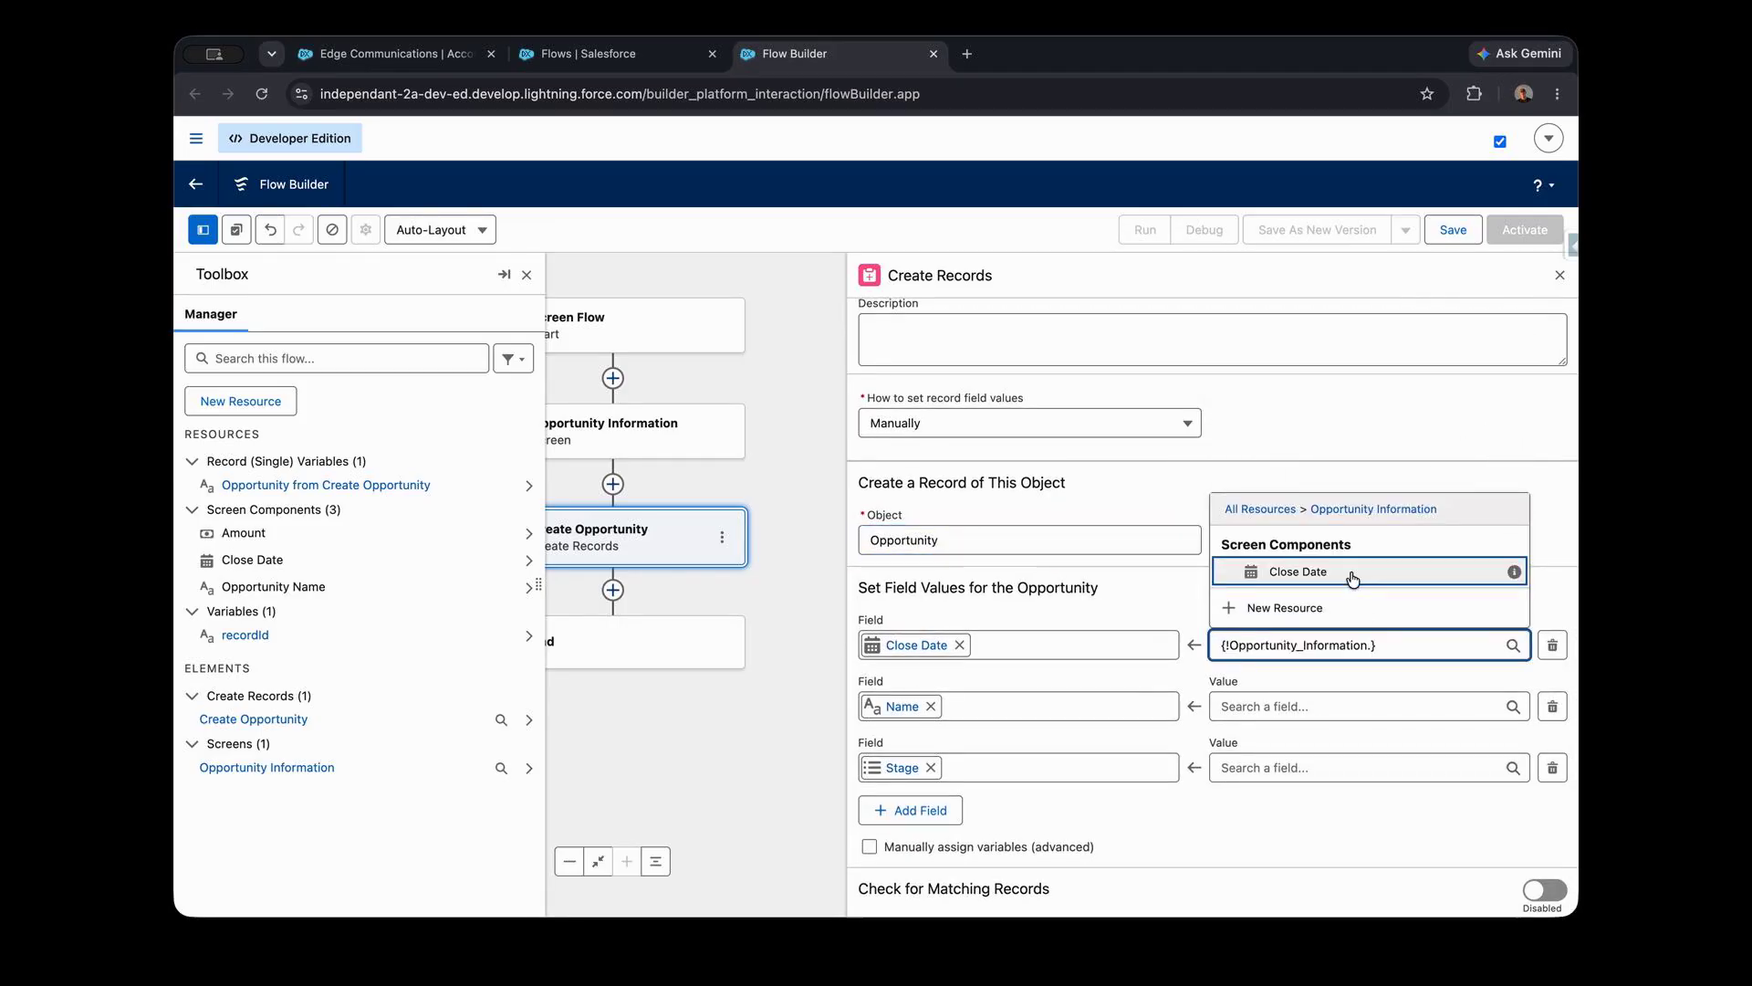
pyautogui.click(1350, 571)
# - Map the Name field to the screen's Opportunity Name component and set Stage to Prospecting
pyautogui.click(1257, 706)
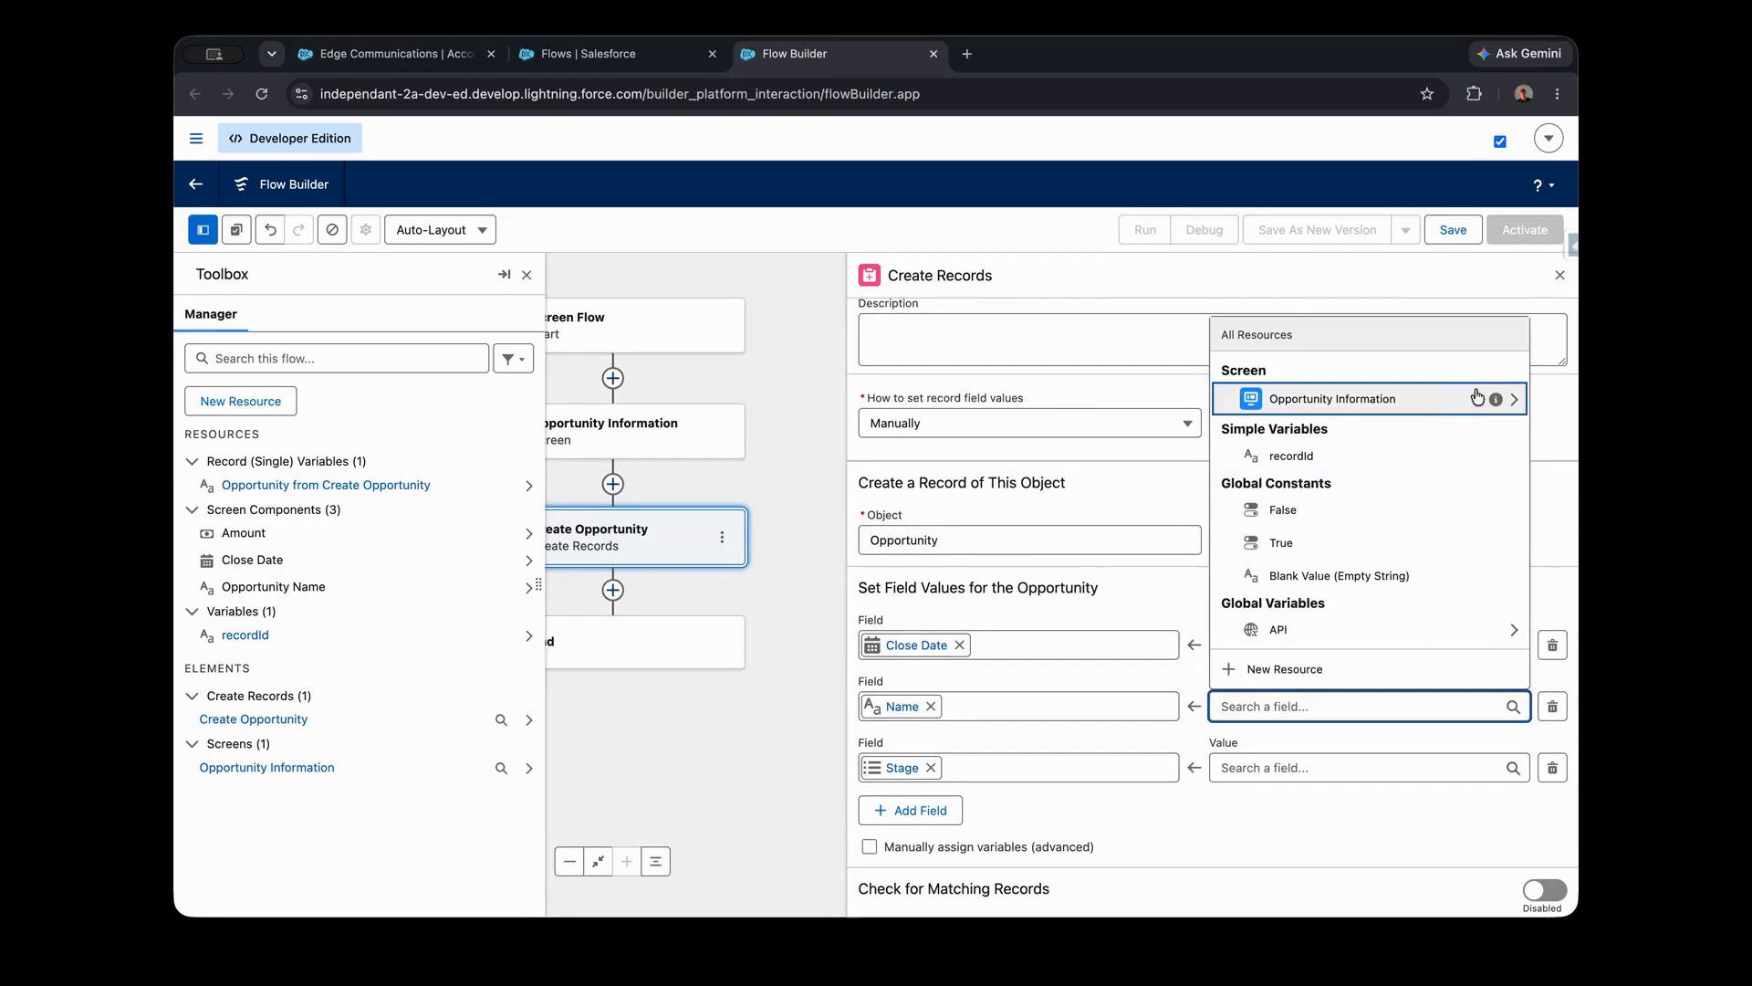
pyautogui.click(1516, 395)
pyautogui.click(1347, 633)
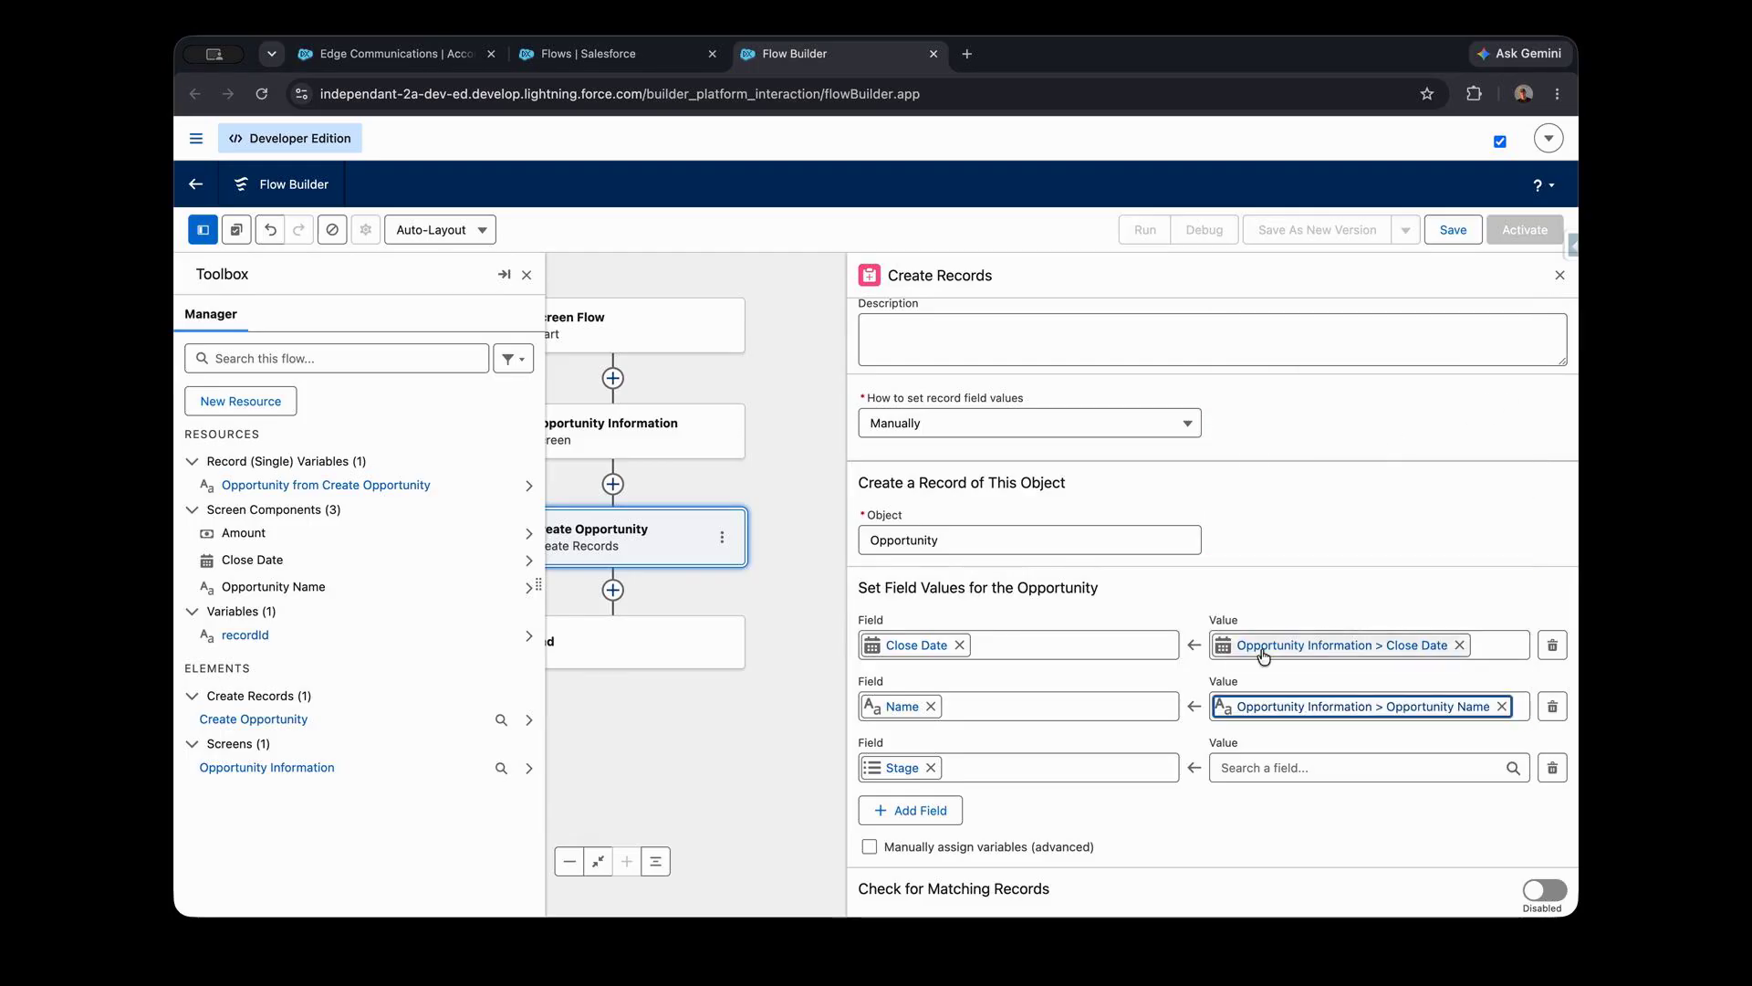
pyautogui.click(1291, 767)
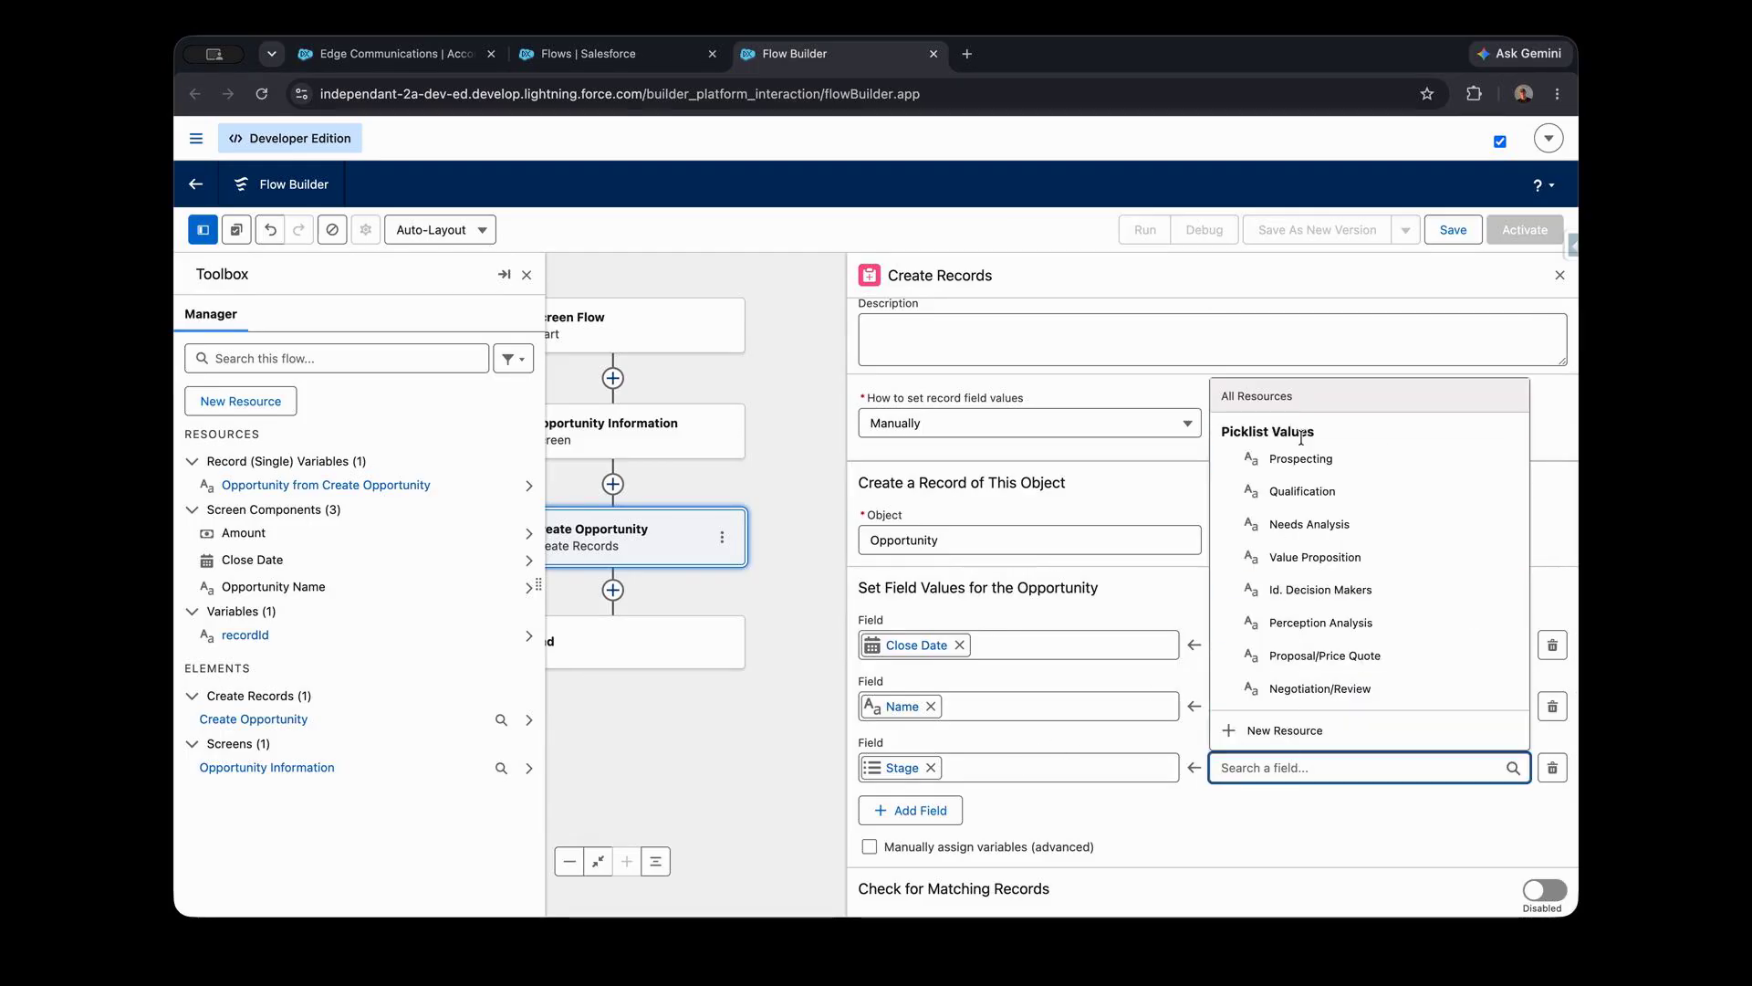
pyautogui.click(1332, 459)
# - Add an Amount field assignment and map it to the Amount component of the Opportunity Information screen
pyautogui.click(913, 809)
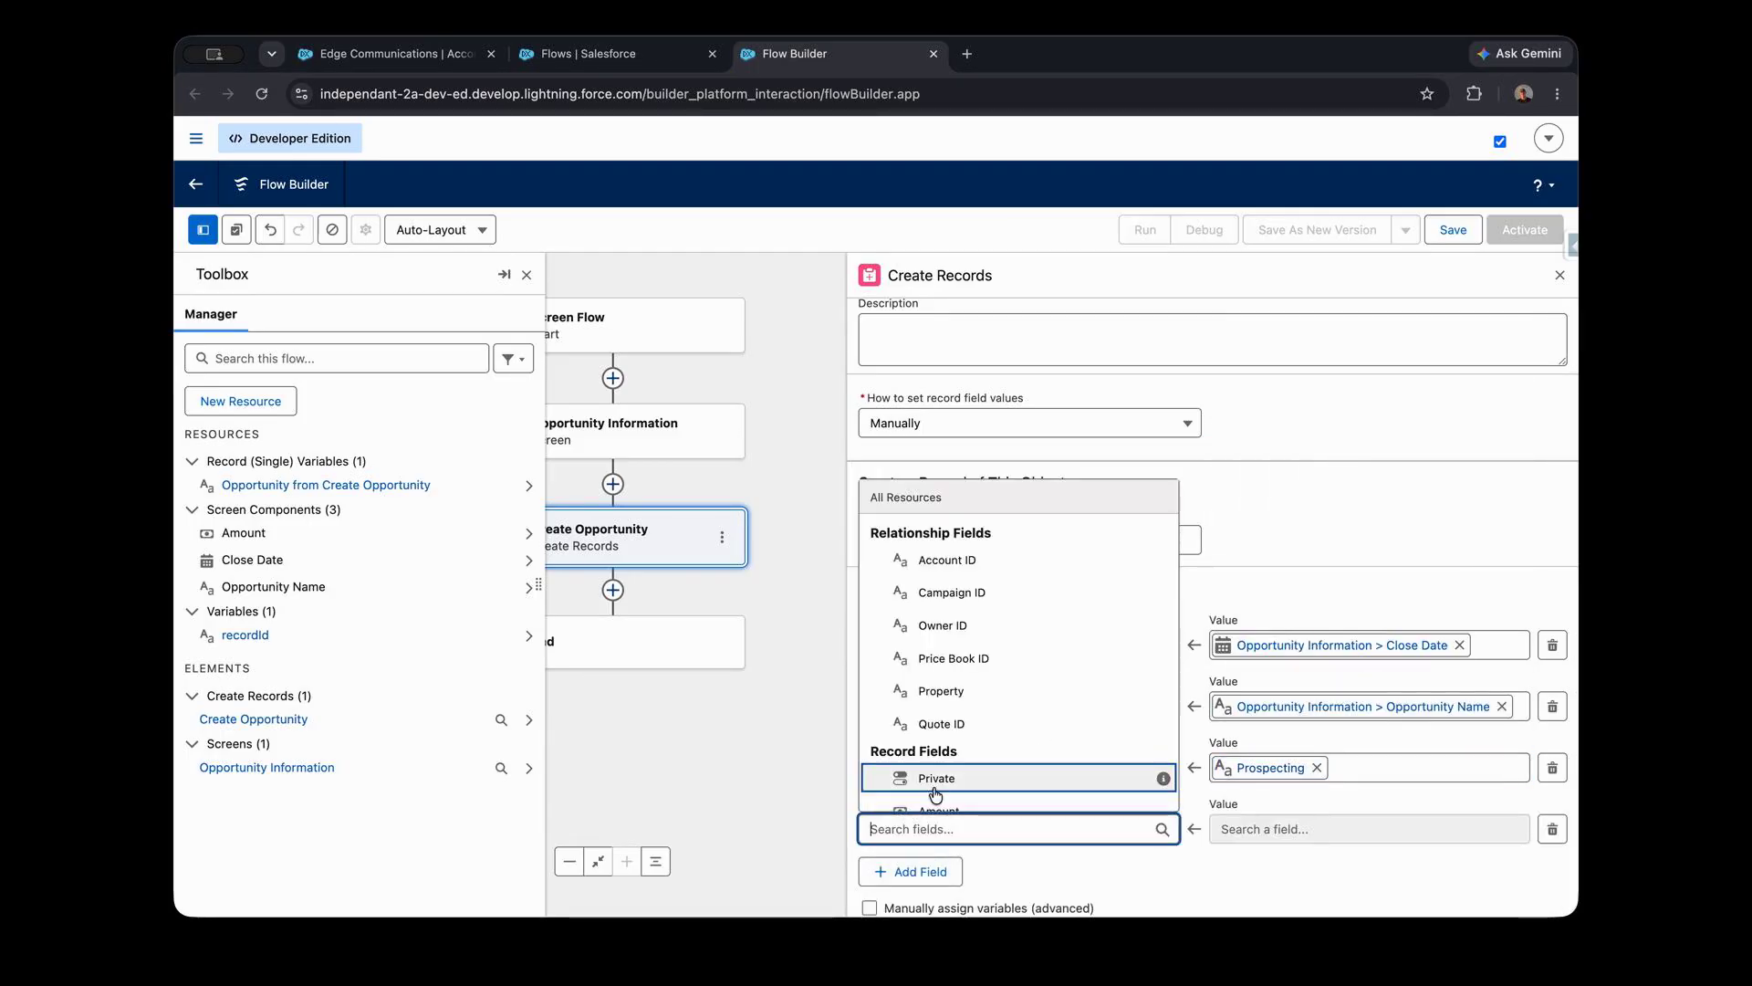
pyautogui.write('amount')
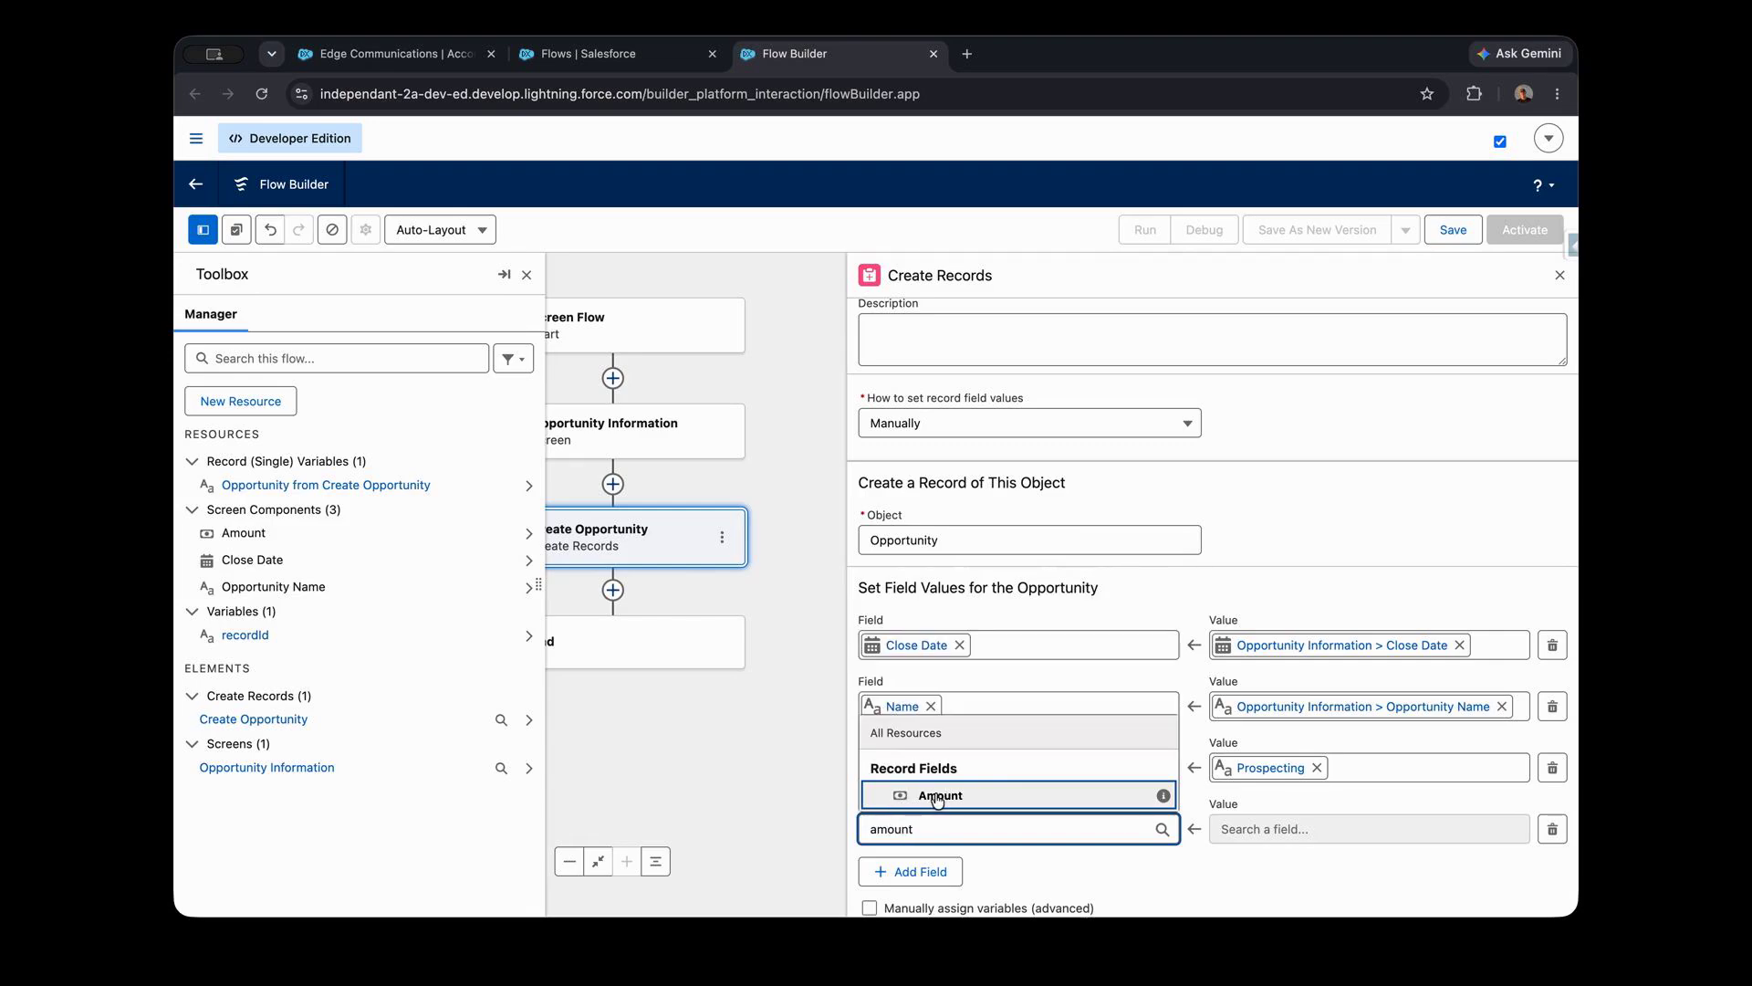
pyautogui.click(937, 797)
pyautogui.click(1252, 829)
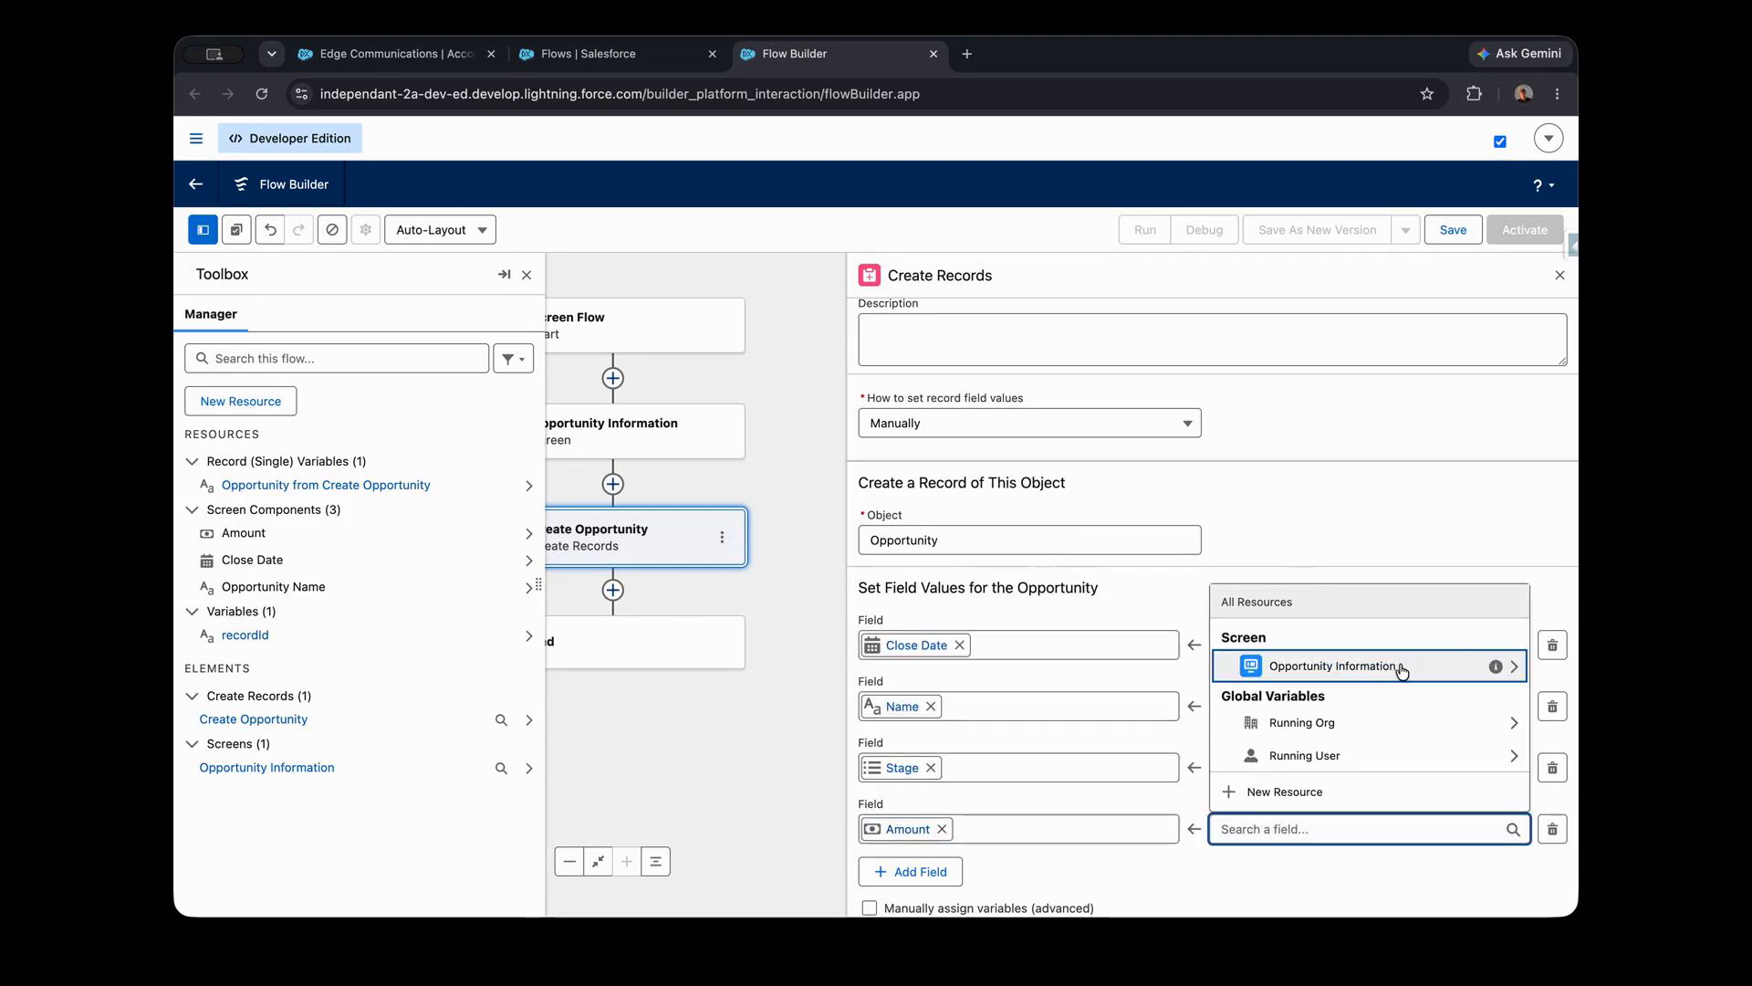
pyautogui.click(1369, 667)
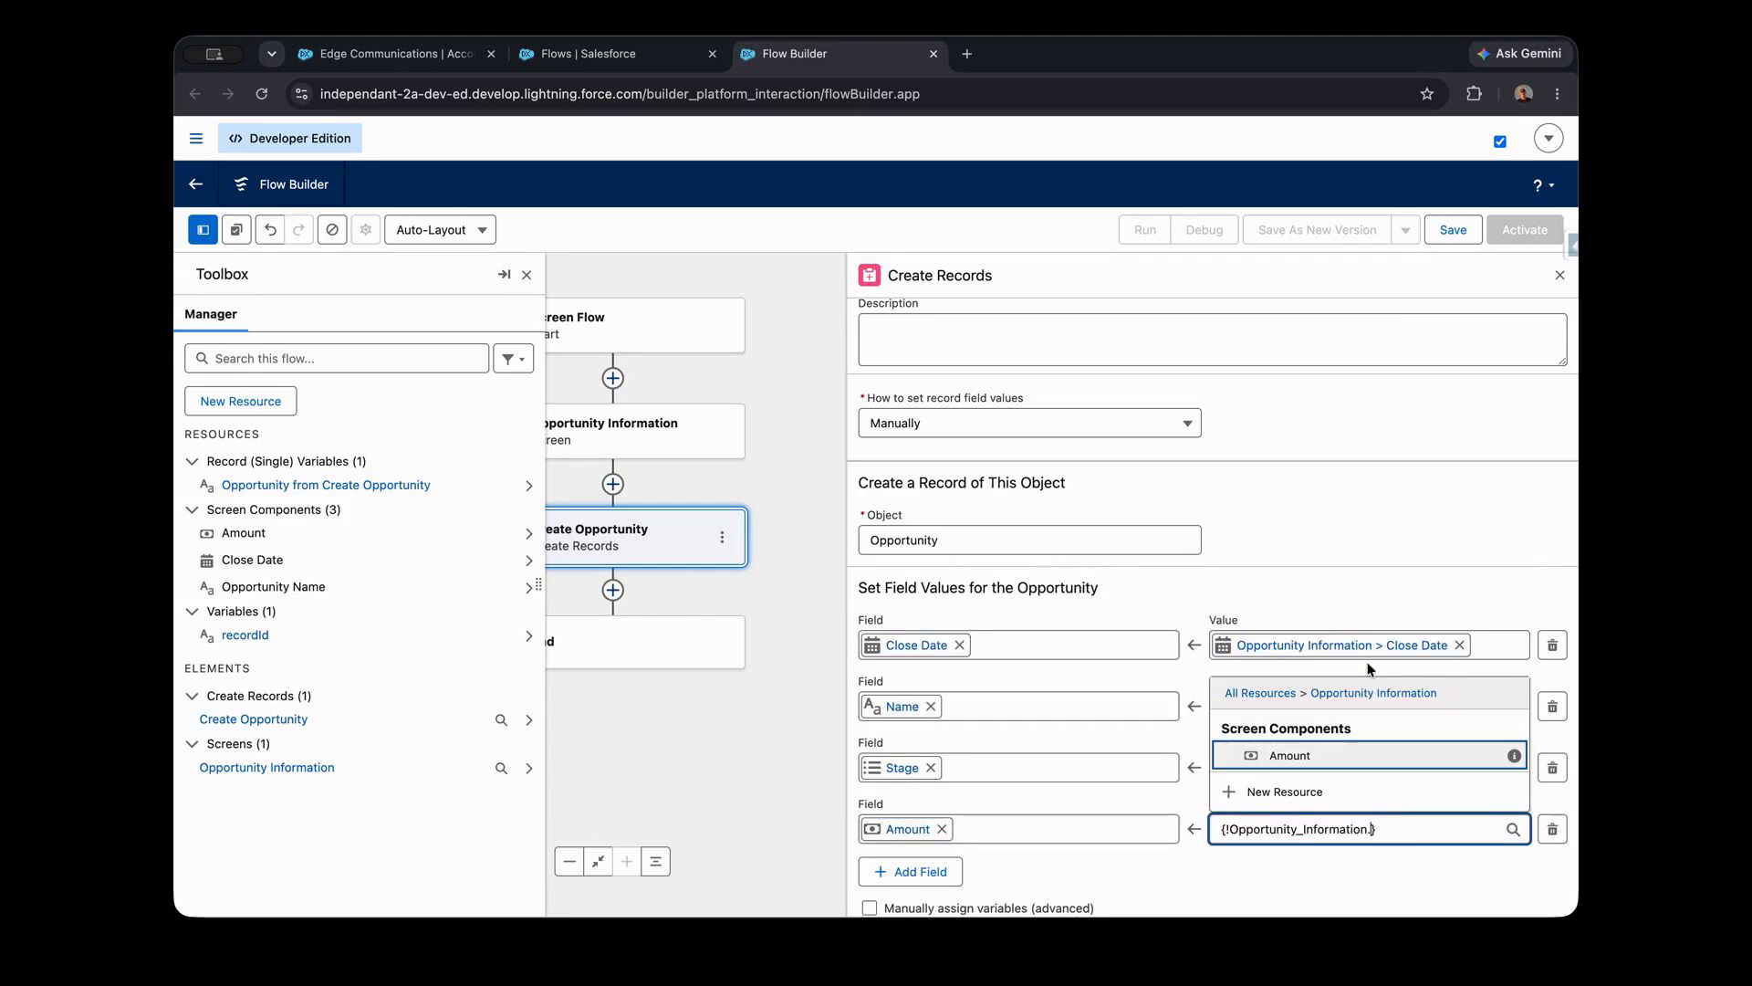
pyautogui.click(1360, 753)
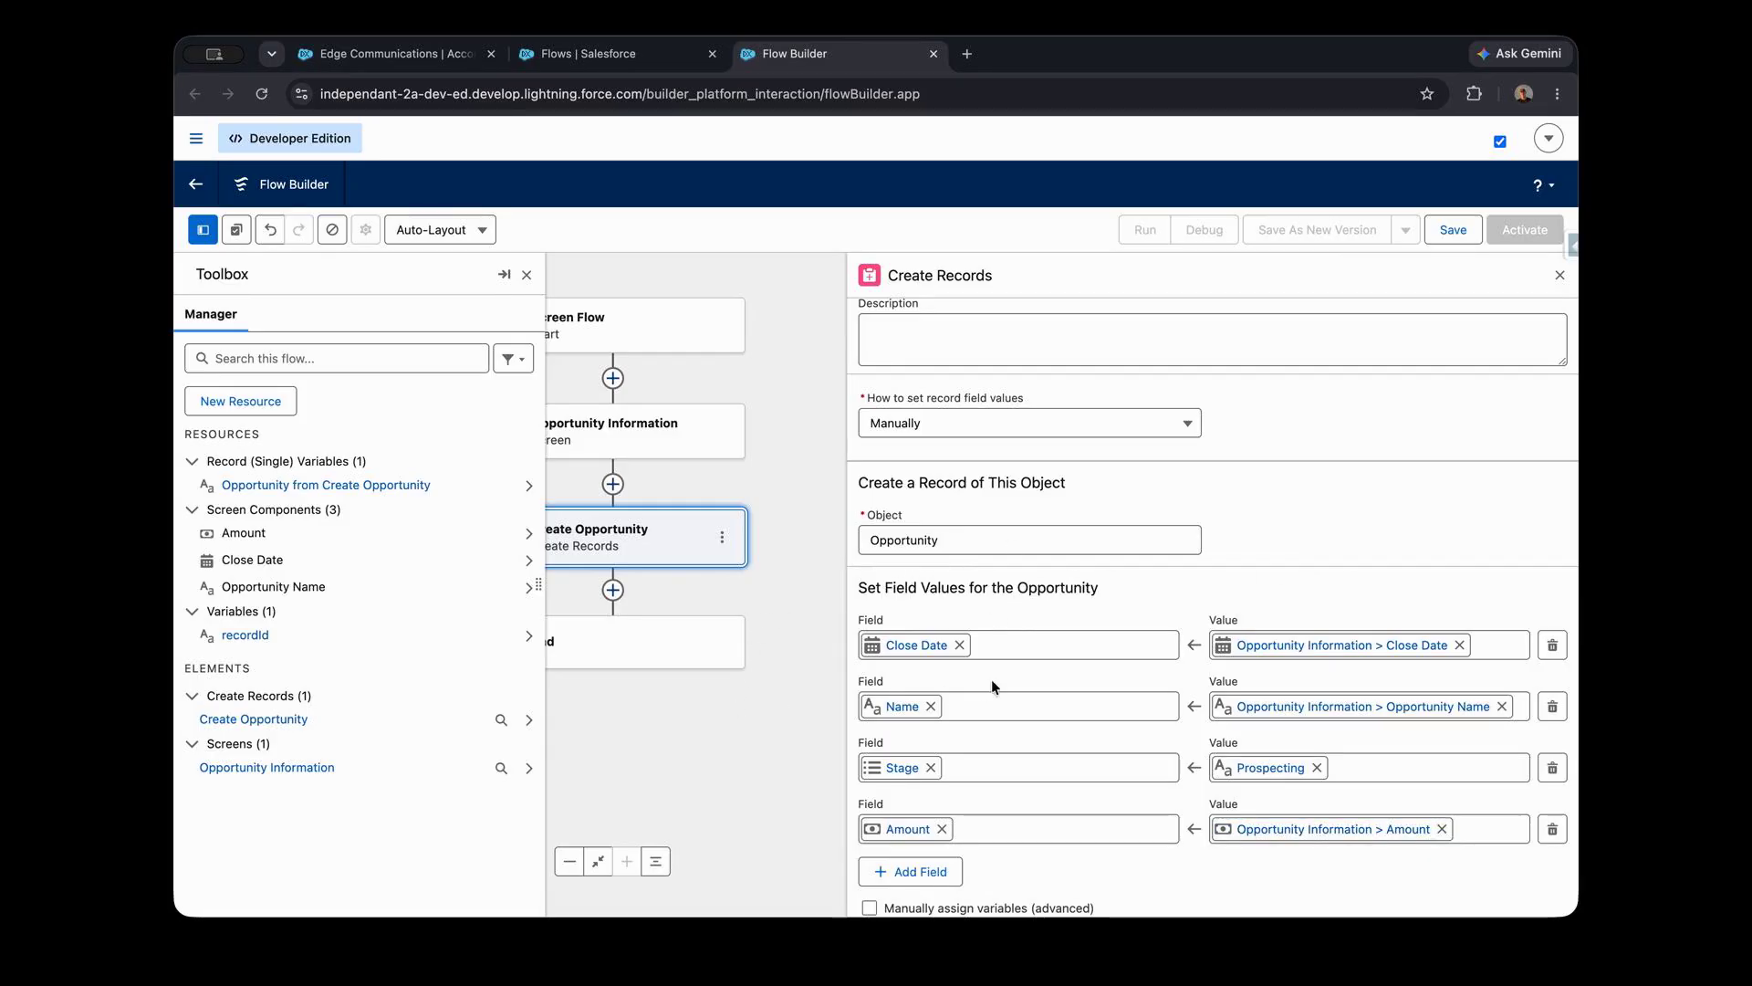
# - Add an Account ID field assignment and set its value to the recordId variable
pyautogui.click(910, 871)
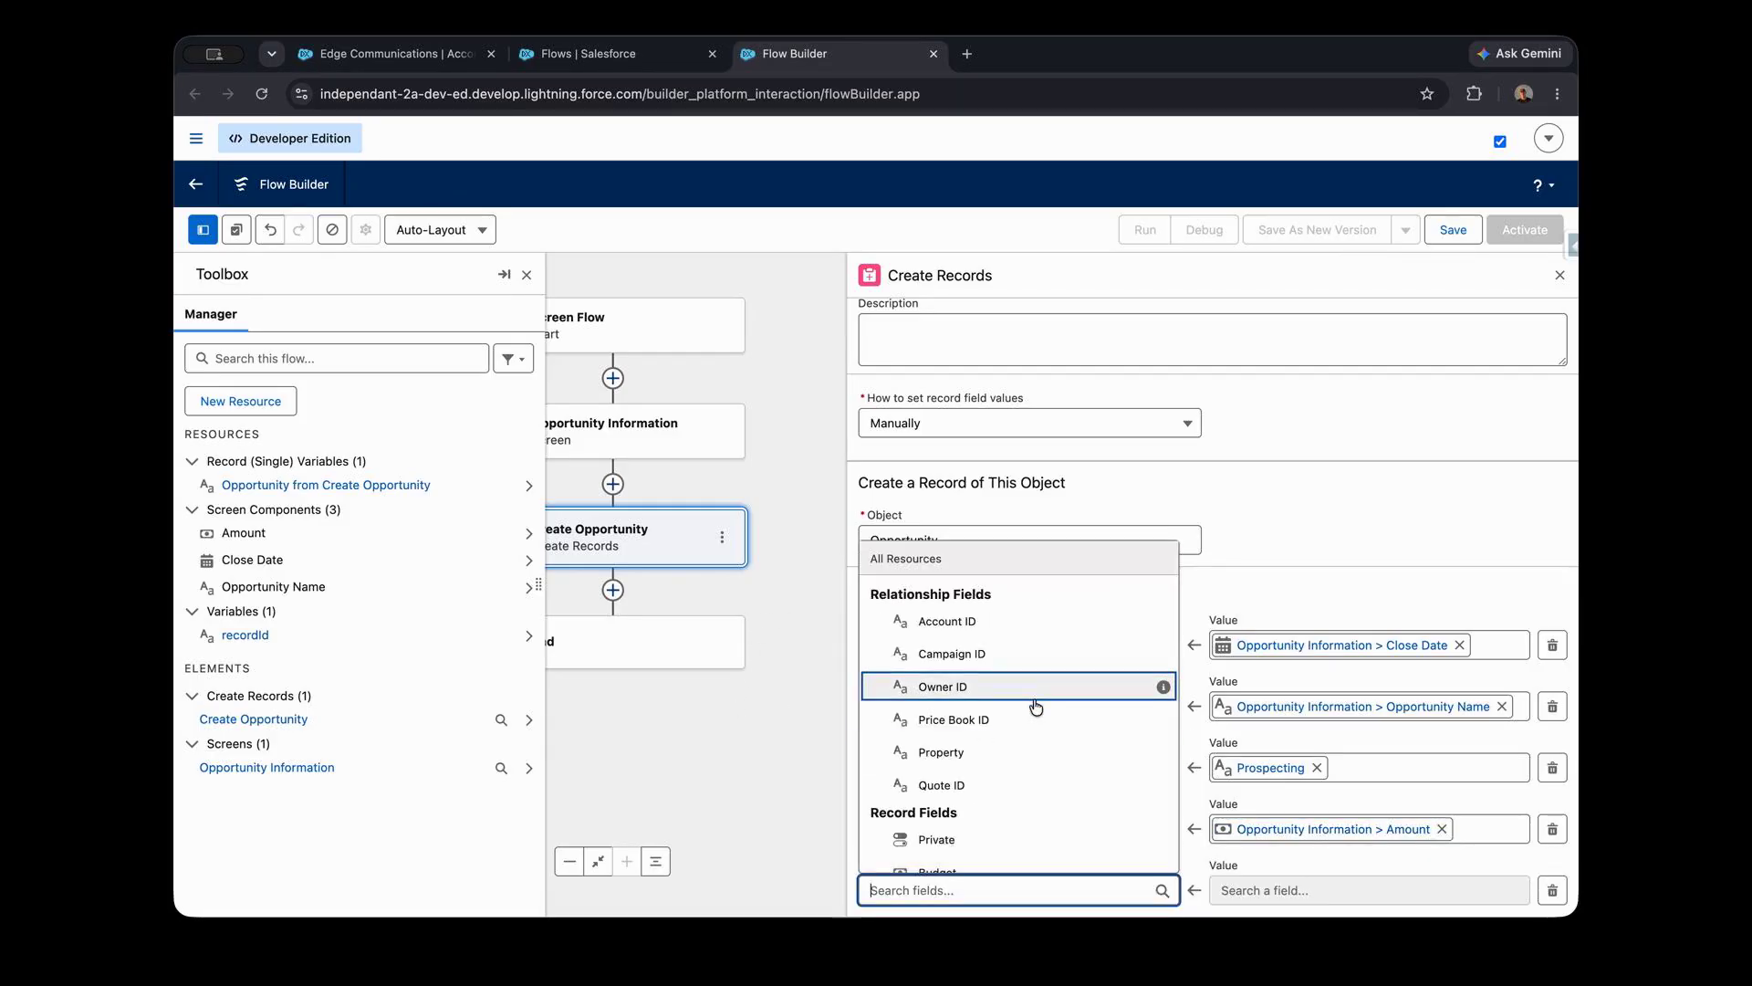
pyautogui.click(1000, 621)
pyautogui.scroll(-3, 1187, 730)
pyautogui.click(1285, 772)
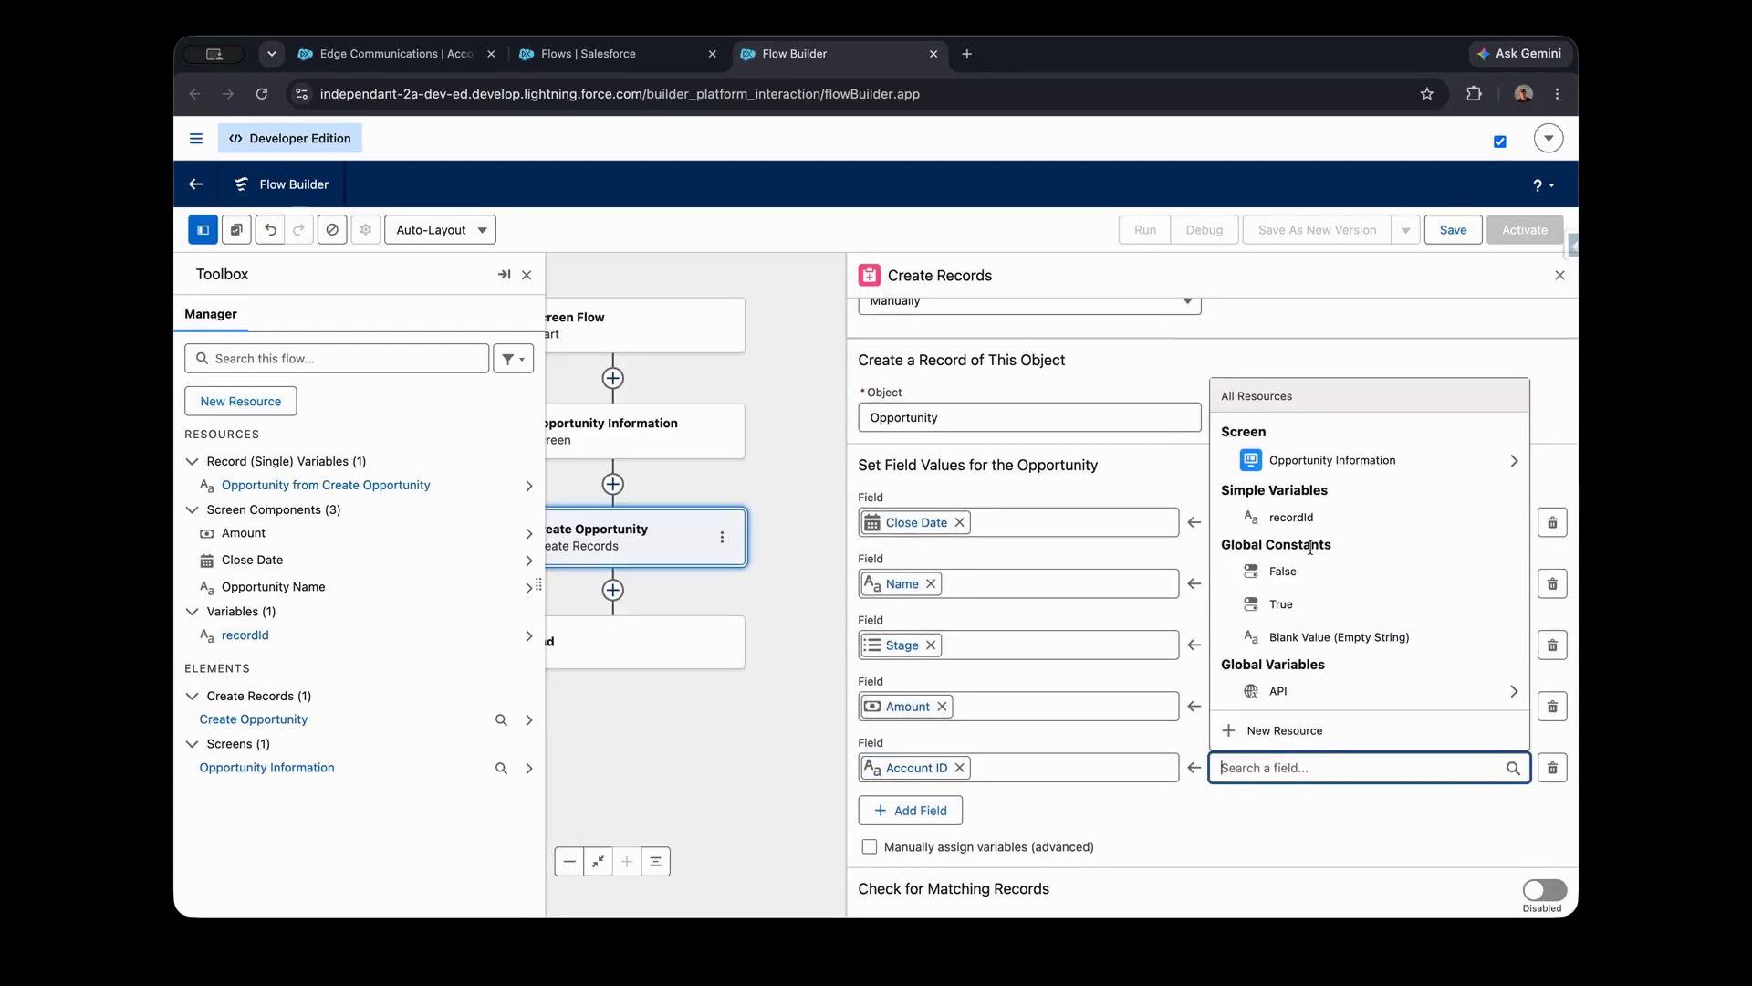
pyautogui.click(1332, 527)
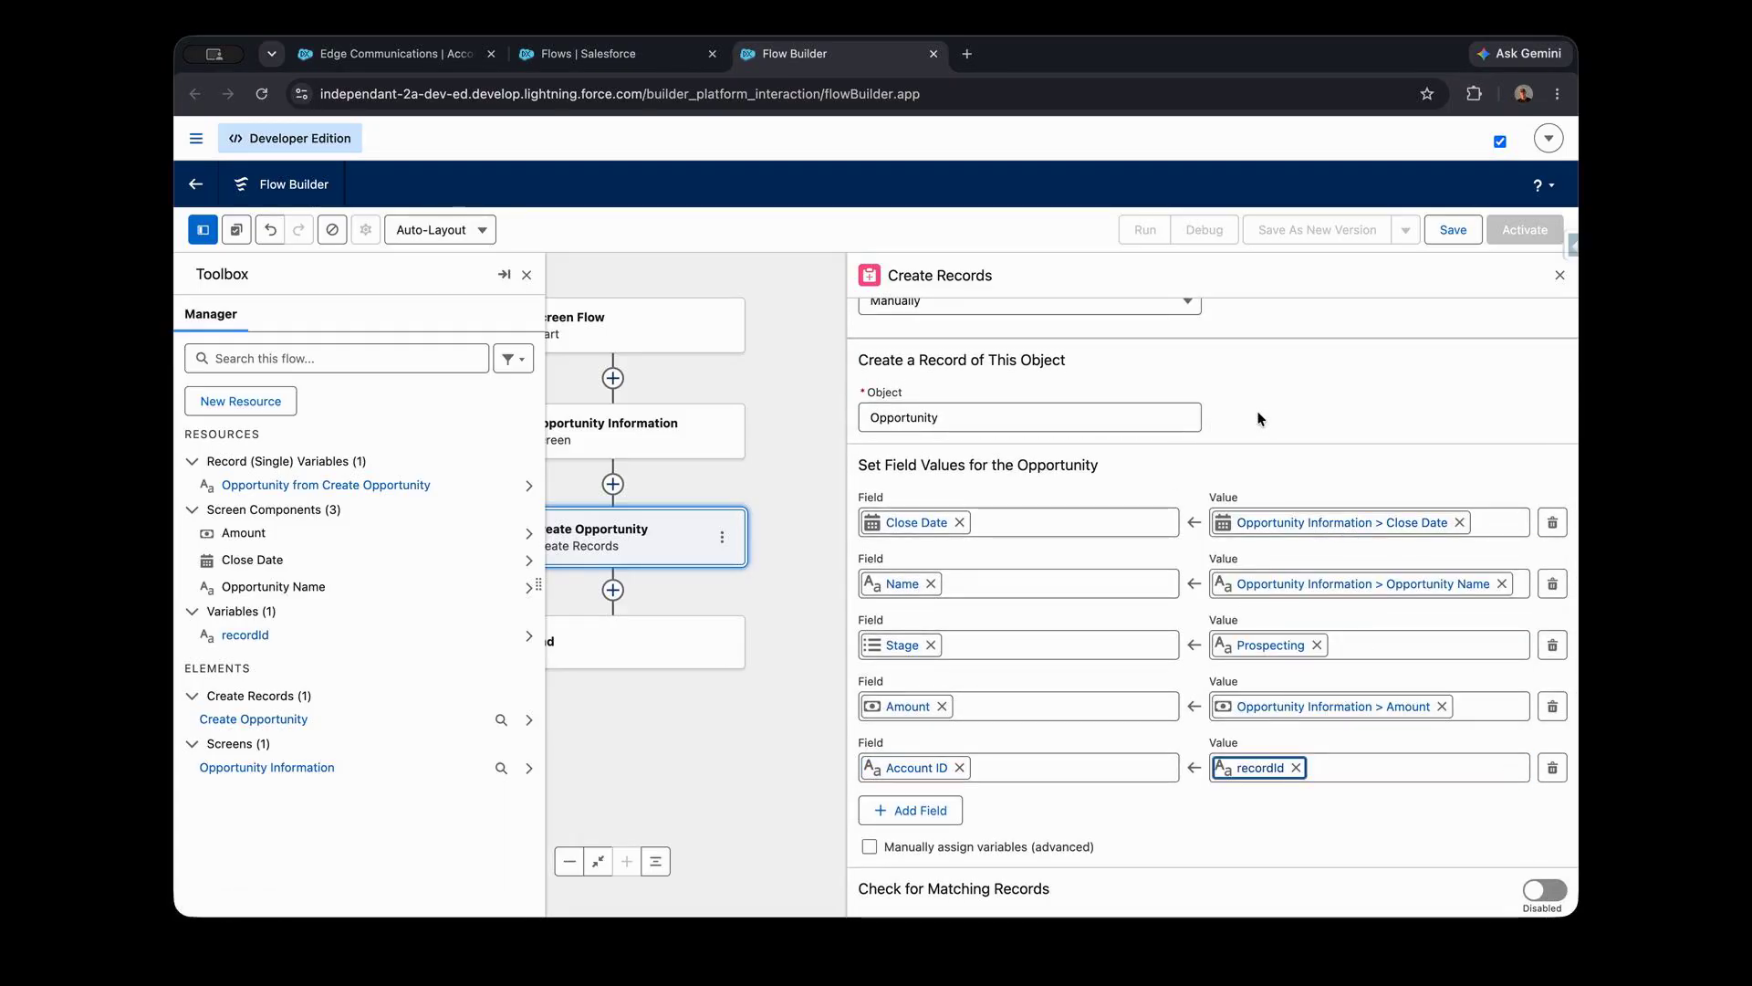
# - Close the Toolbox and the Create Records settings to return to the flow canvas
pyautogui.click(1460, 248)
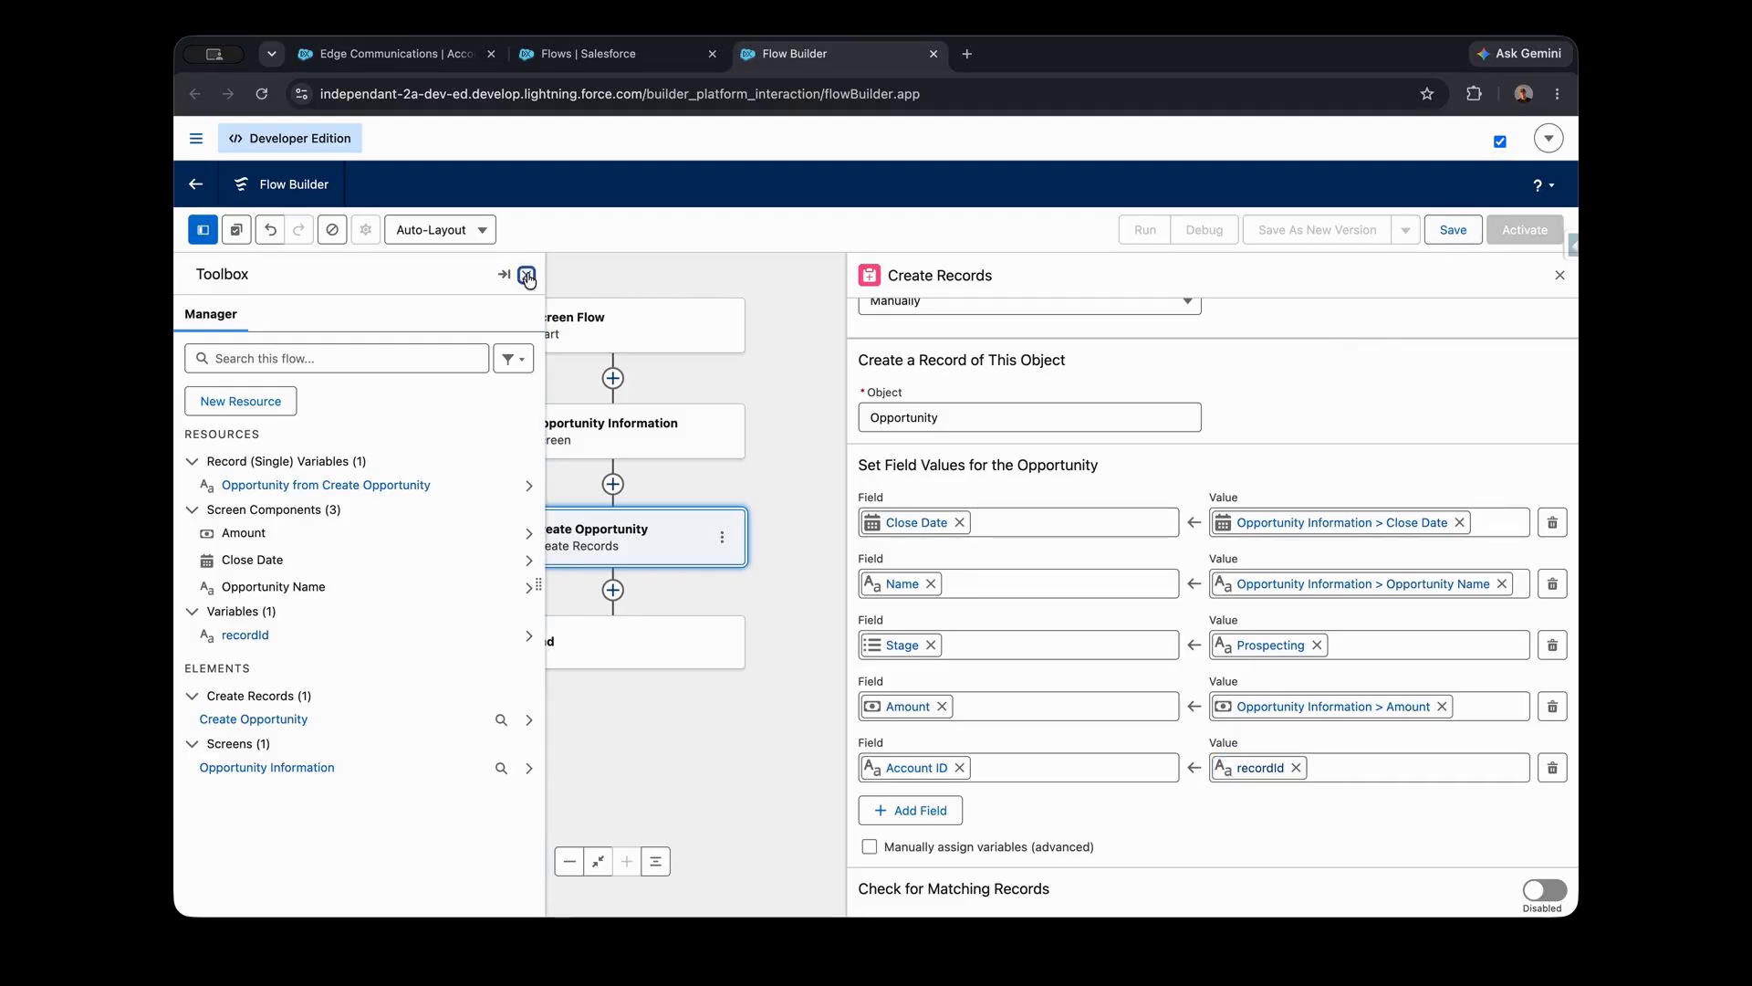
pyautogui.click(527, 274)
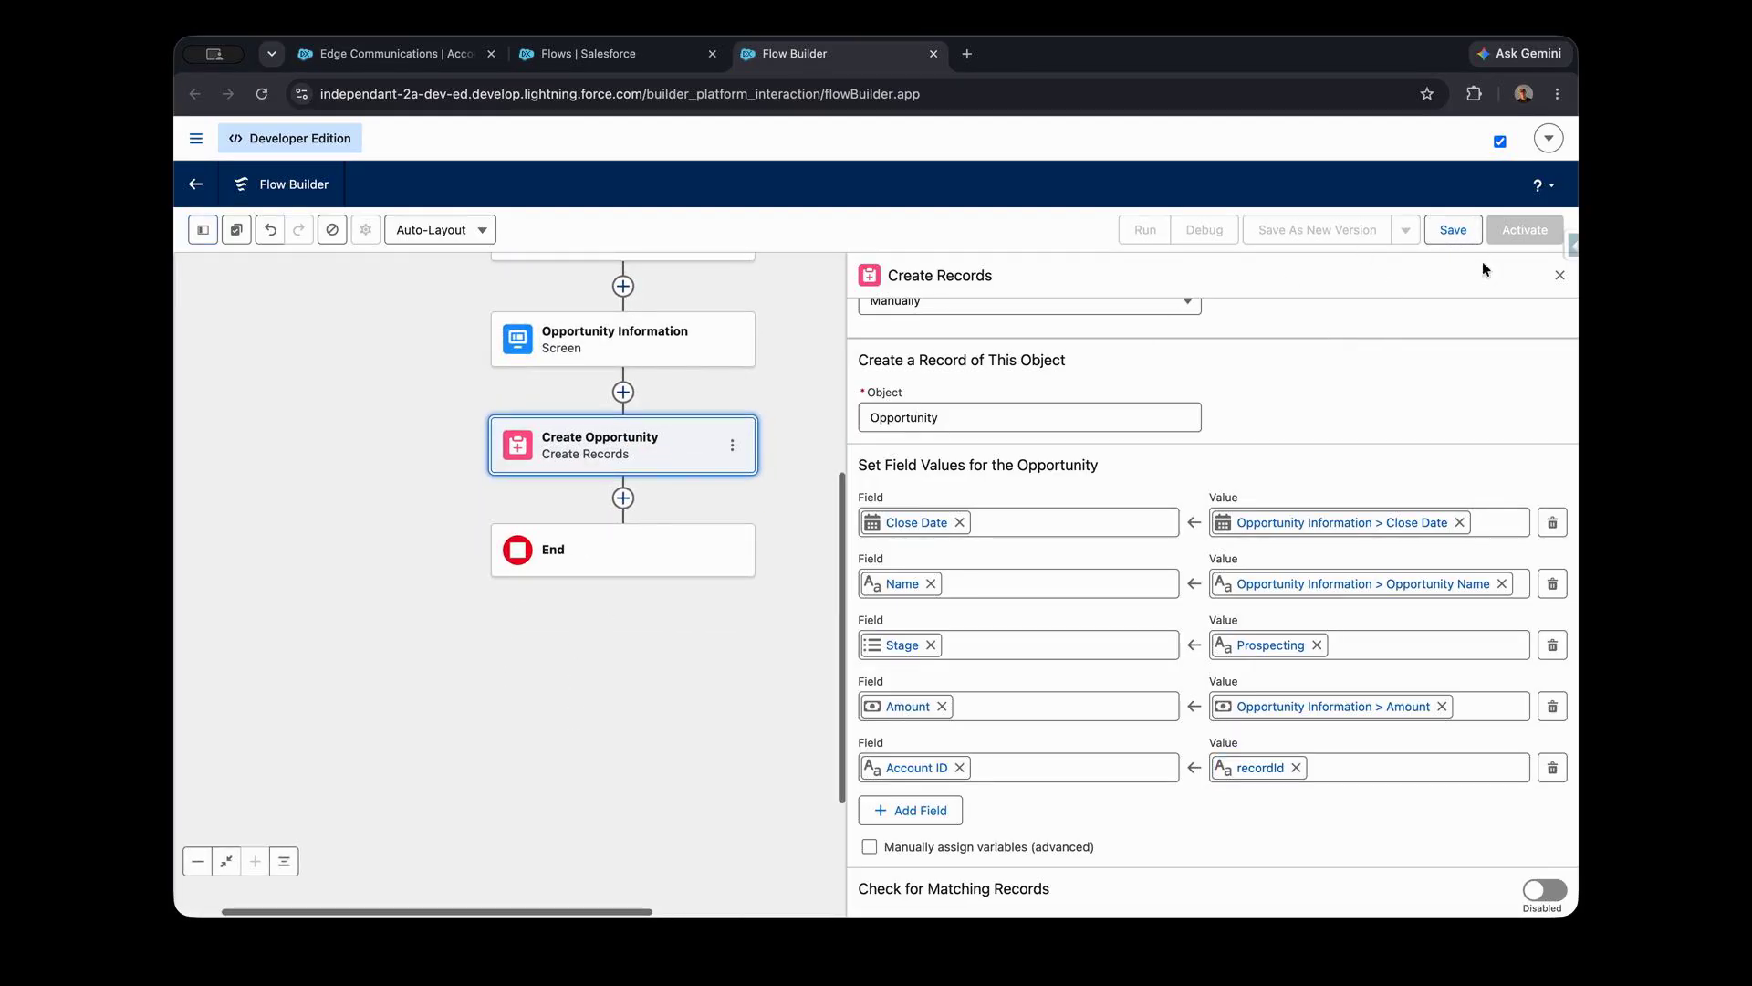
pyautogui.click(1559, 275)
# - Add an Open a Page action labelled Open Opportunity after the Create Opportunity element
pyautogui.moveTo(825, 489); pyautogui.dragTo(923, 524)
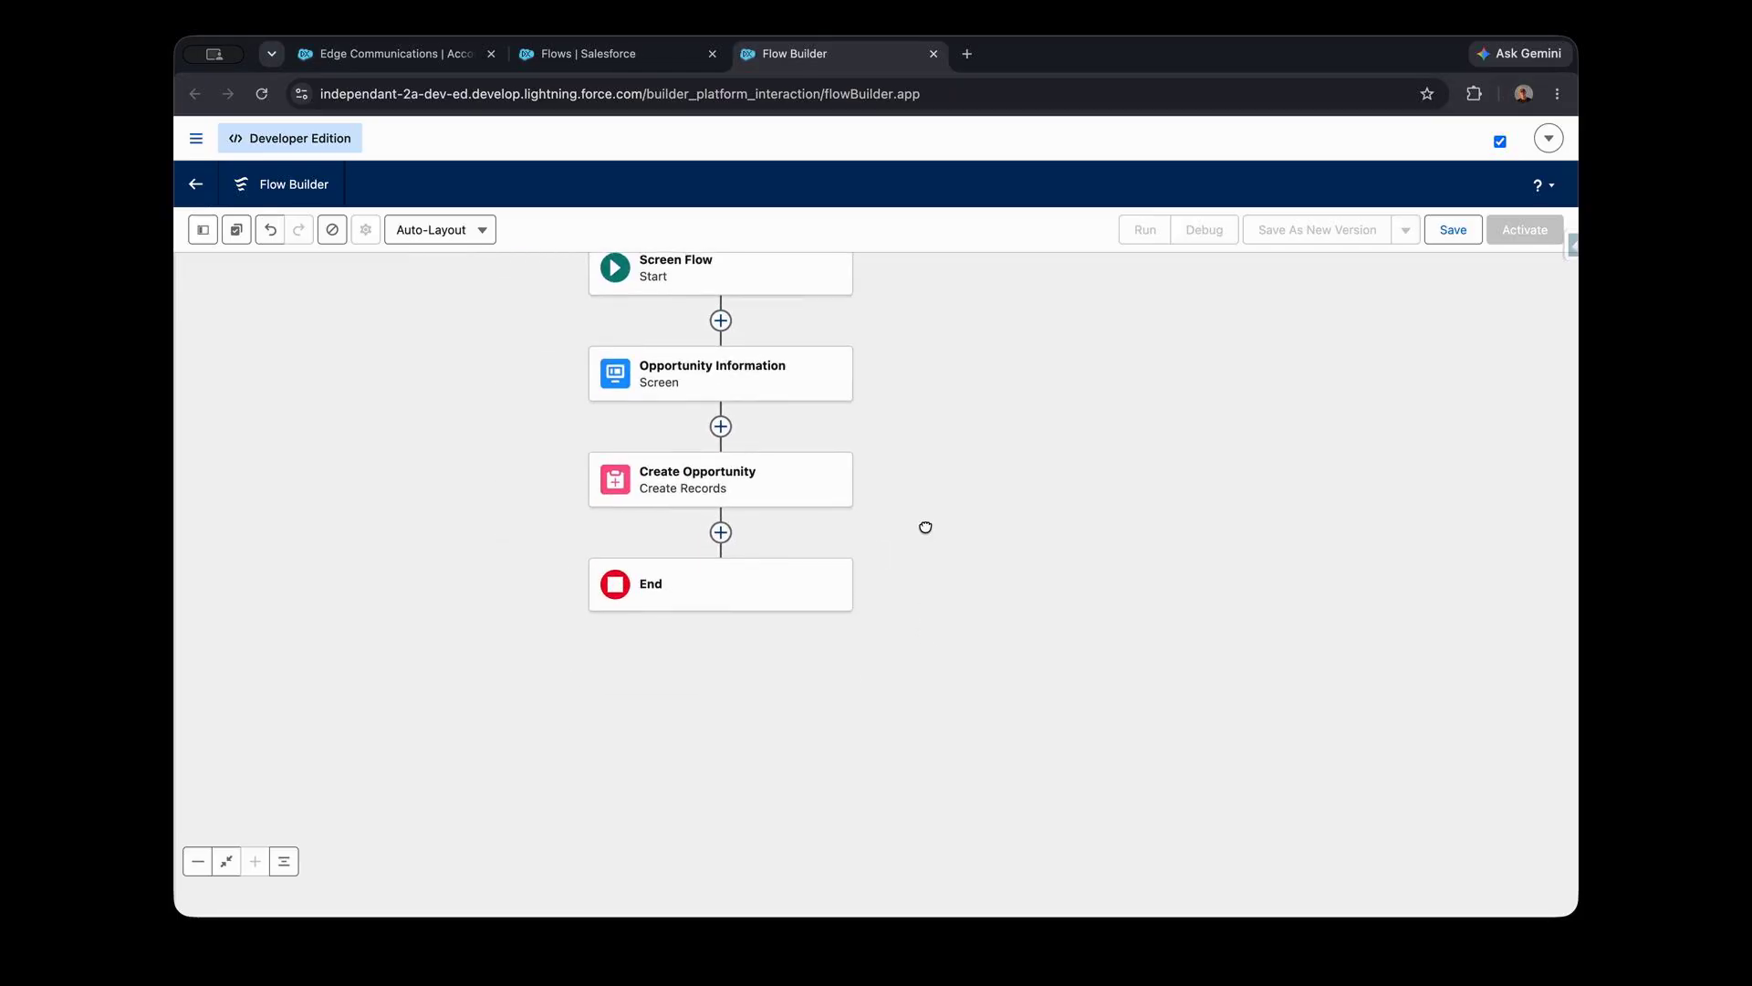
pyautogui.click(762, 544)
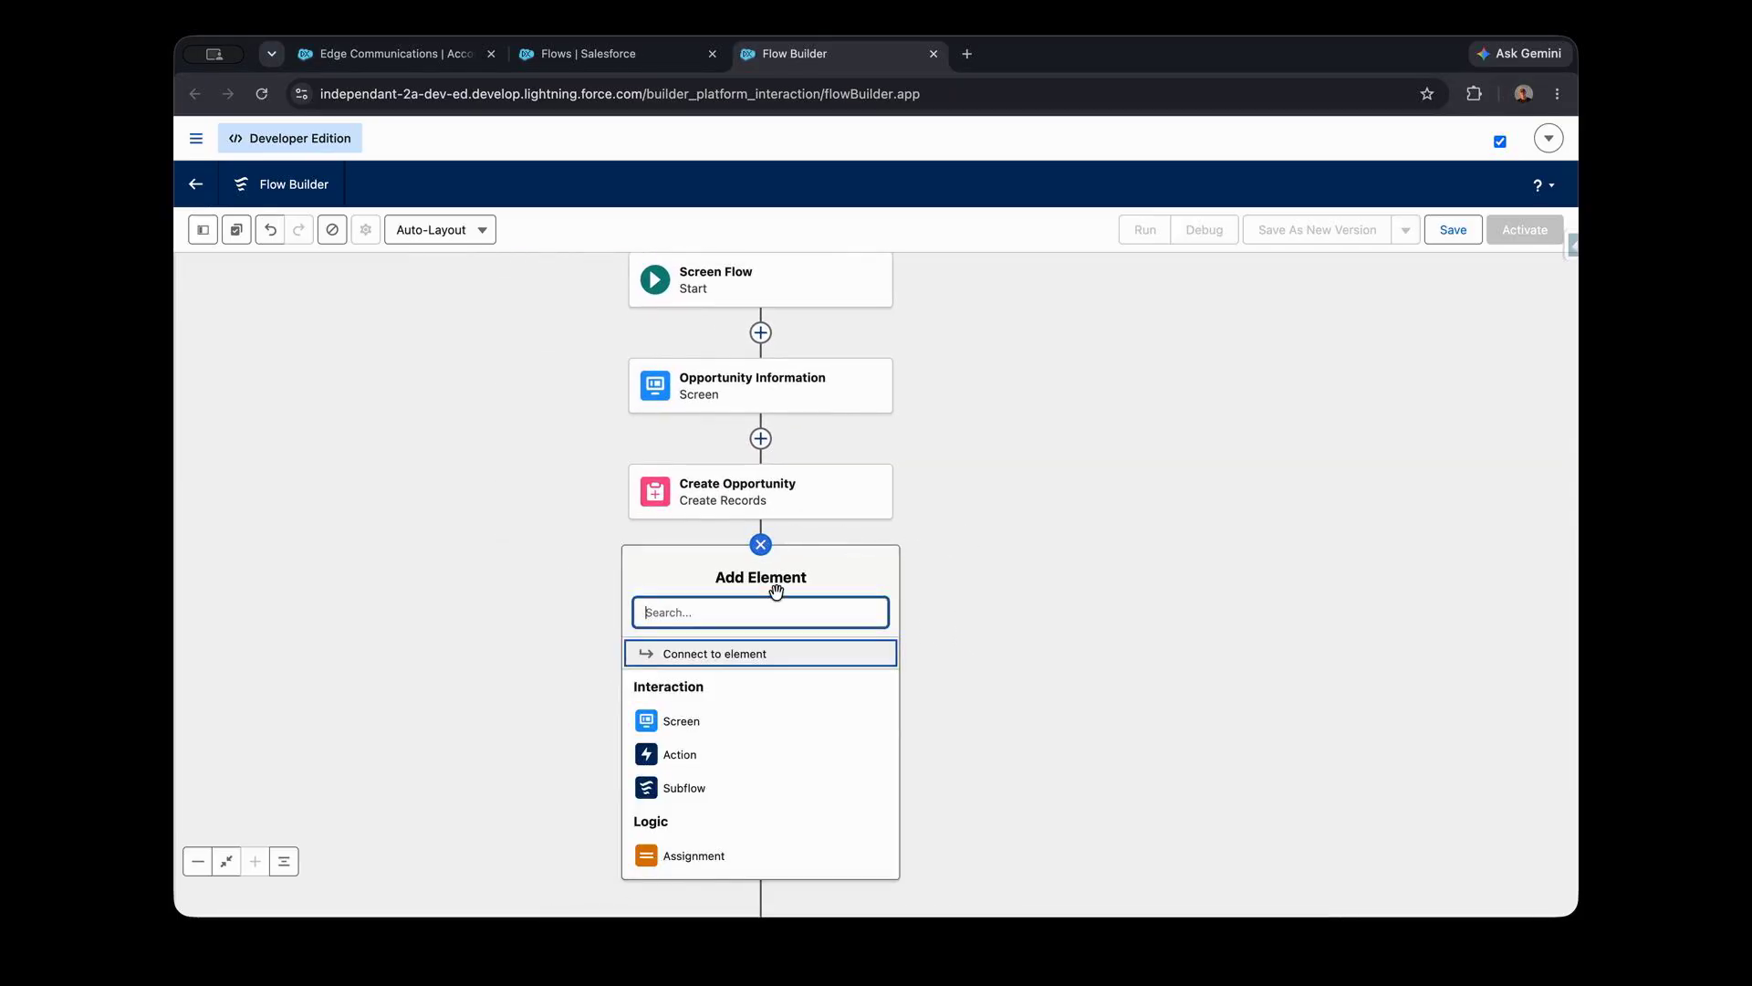
pyautogui.write('open')
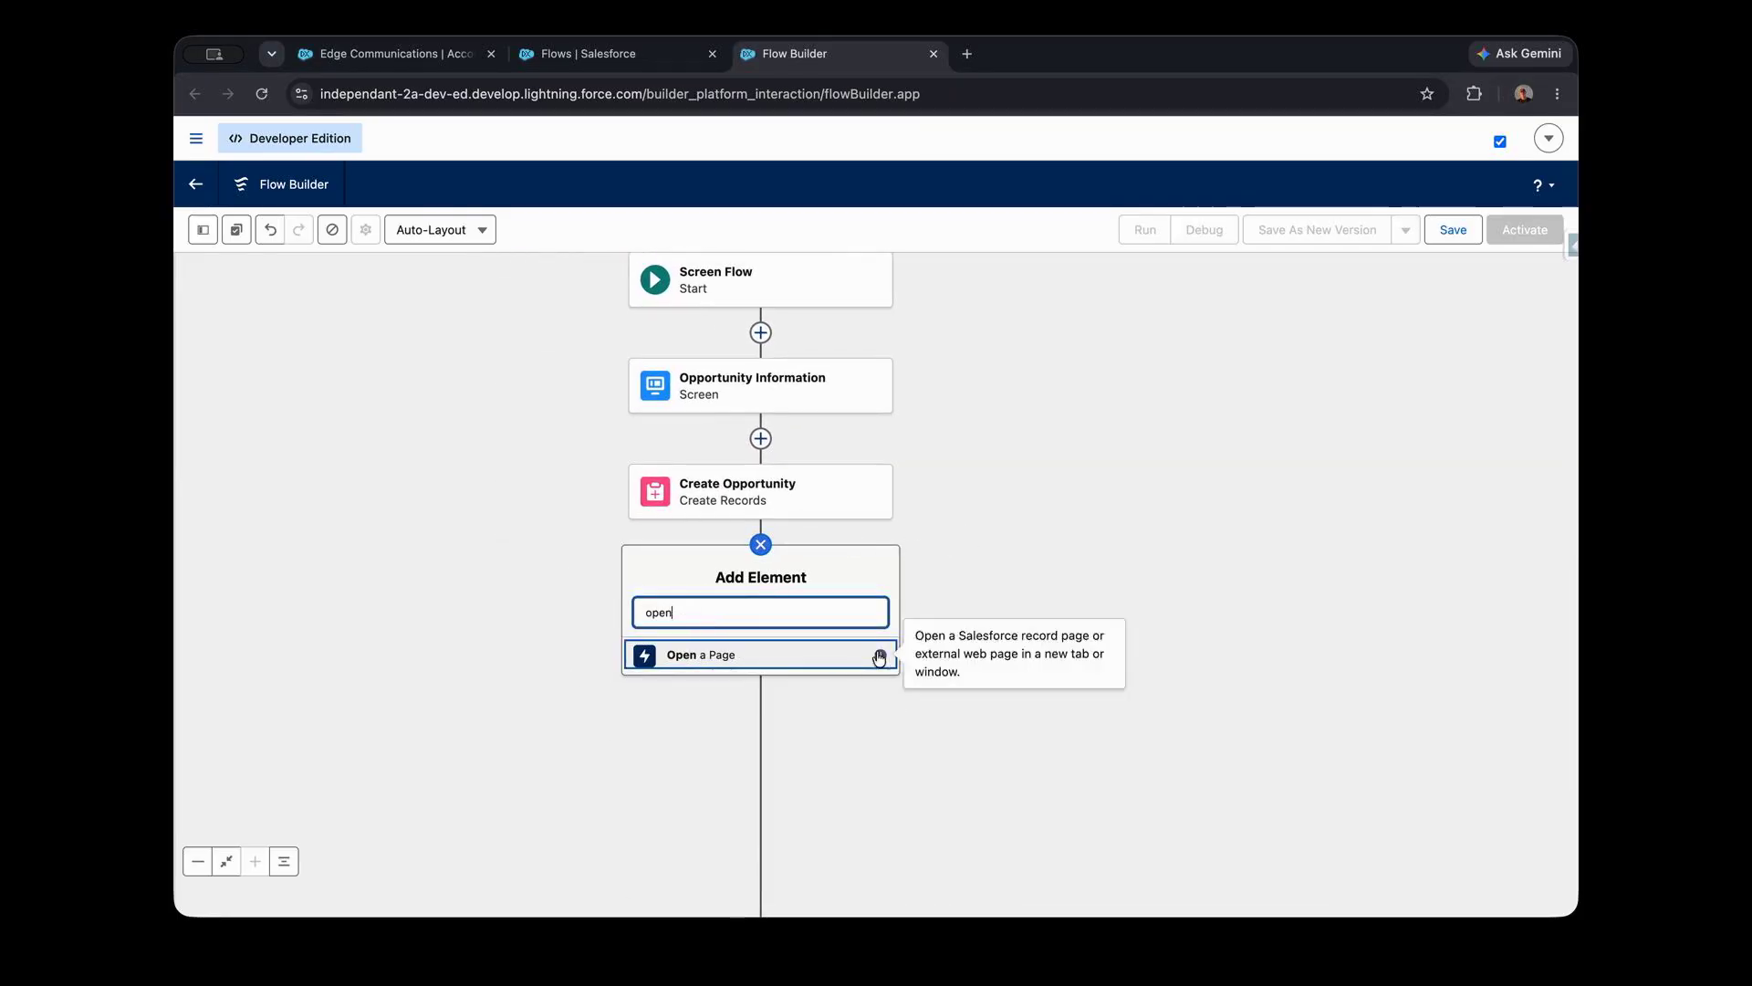
pyautogui.click(767, 655)
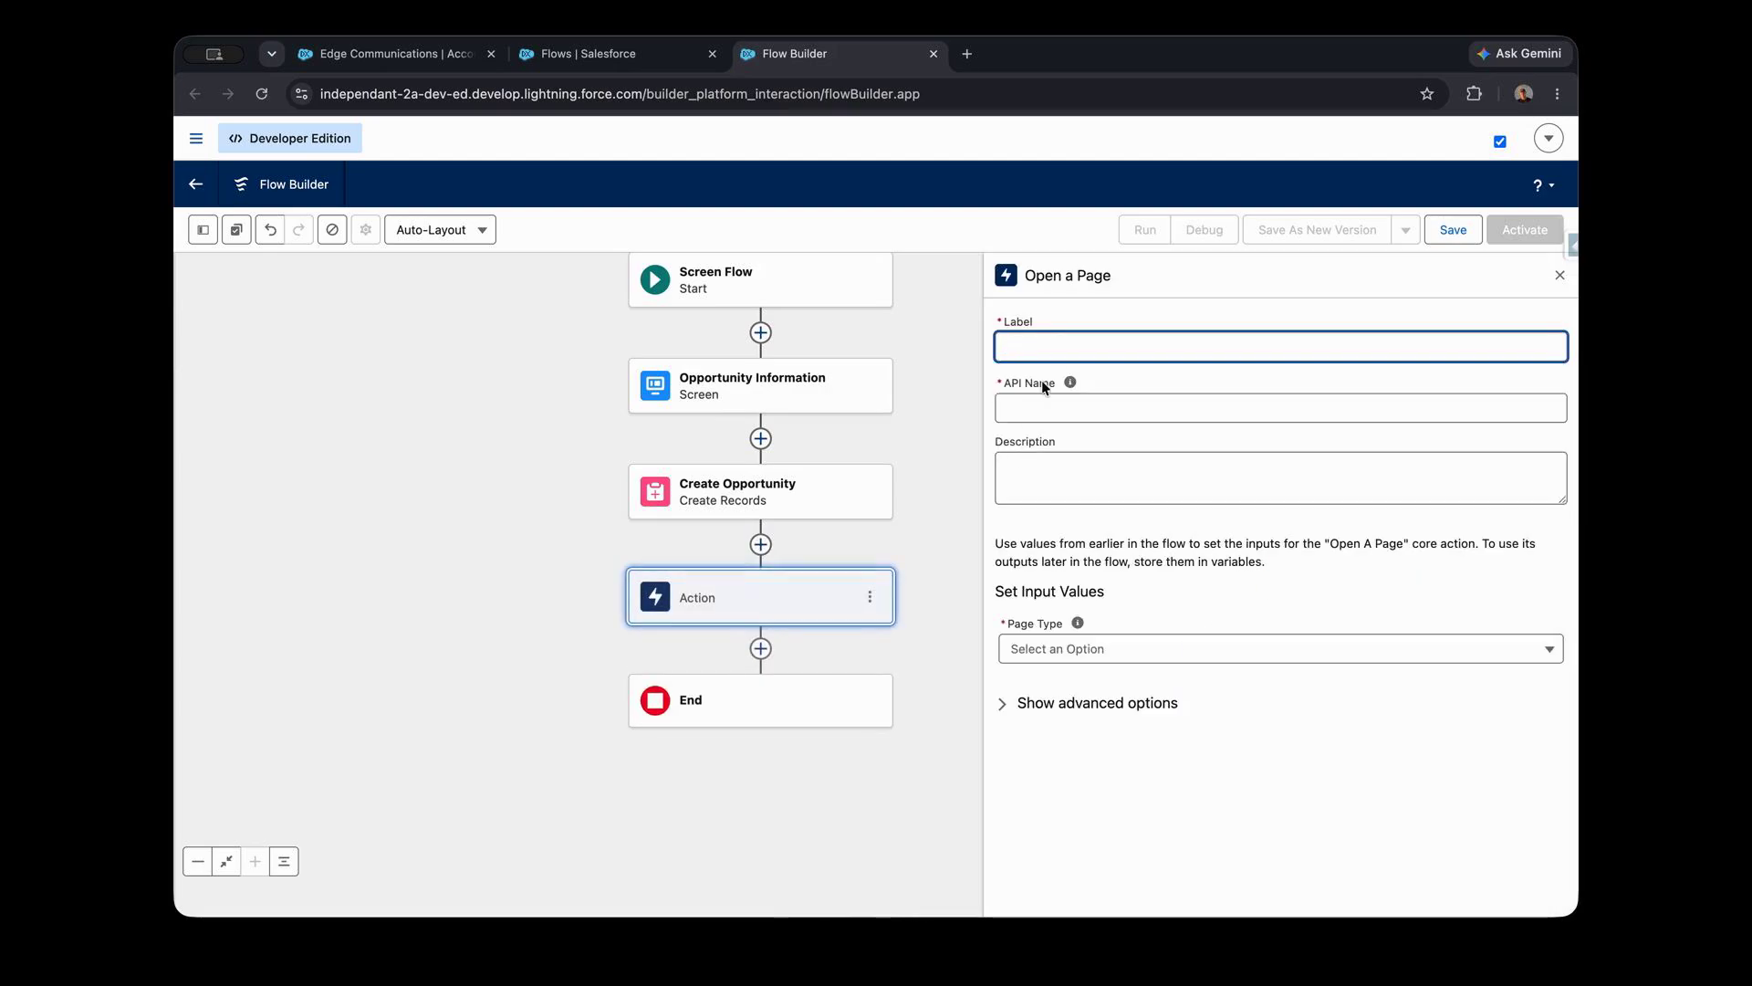
pyautogui.write('Open Opportunity')
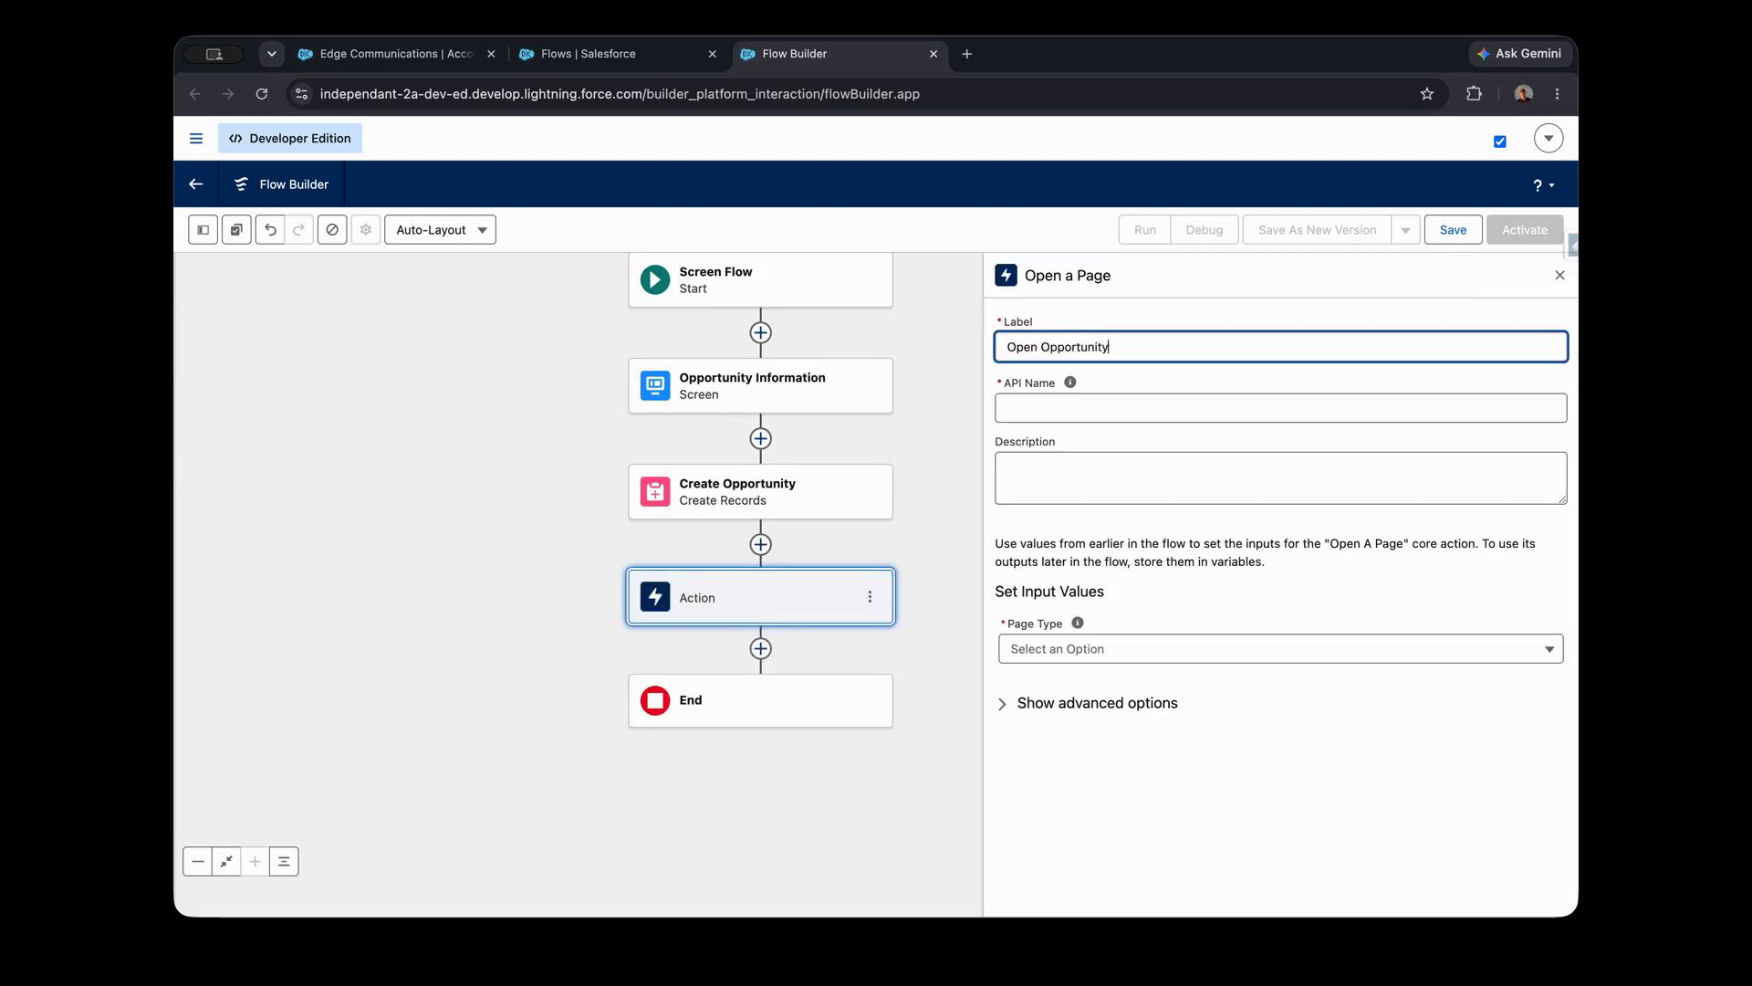
pyautogui.click(1069, 382)
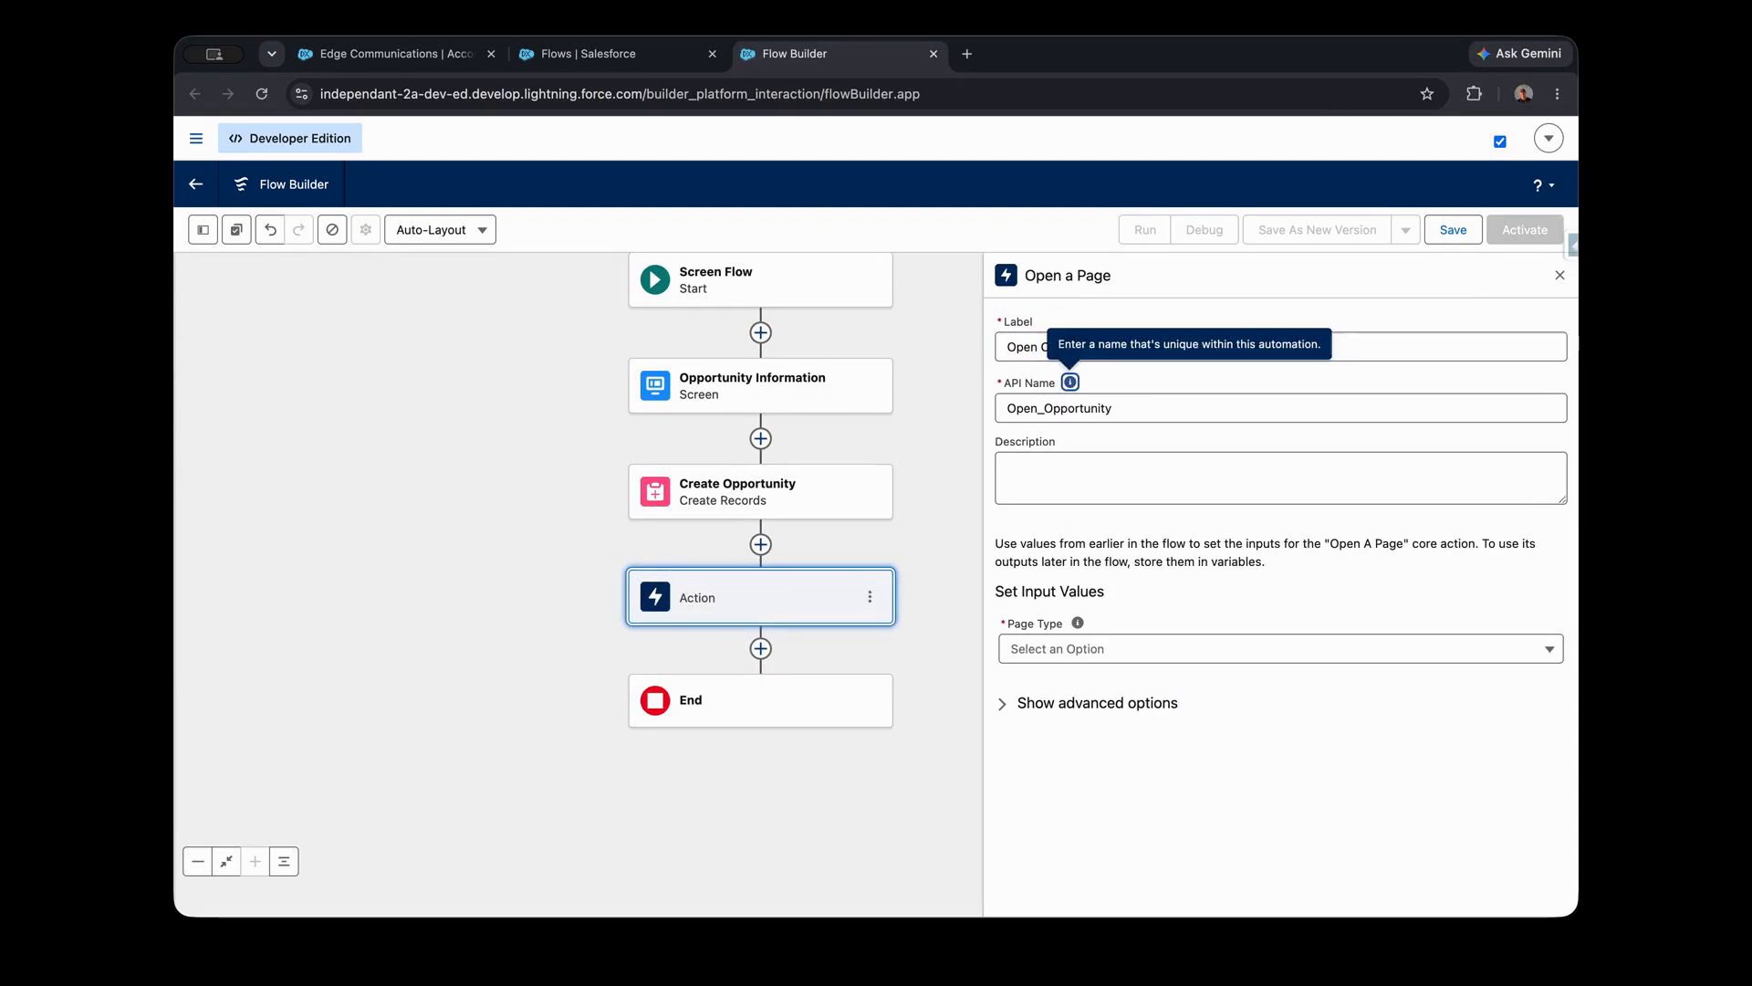
# - Set the page type to Salesforce Record Page and the record ID to the entire Opportunity from Create Opportunity resource
pyautogui.click(1104, 650)
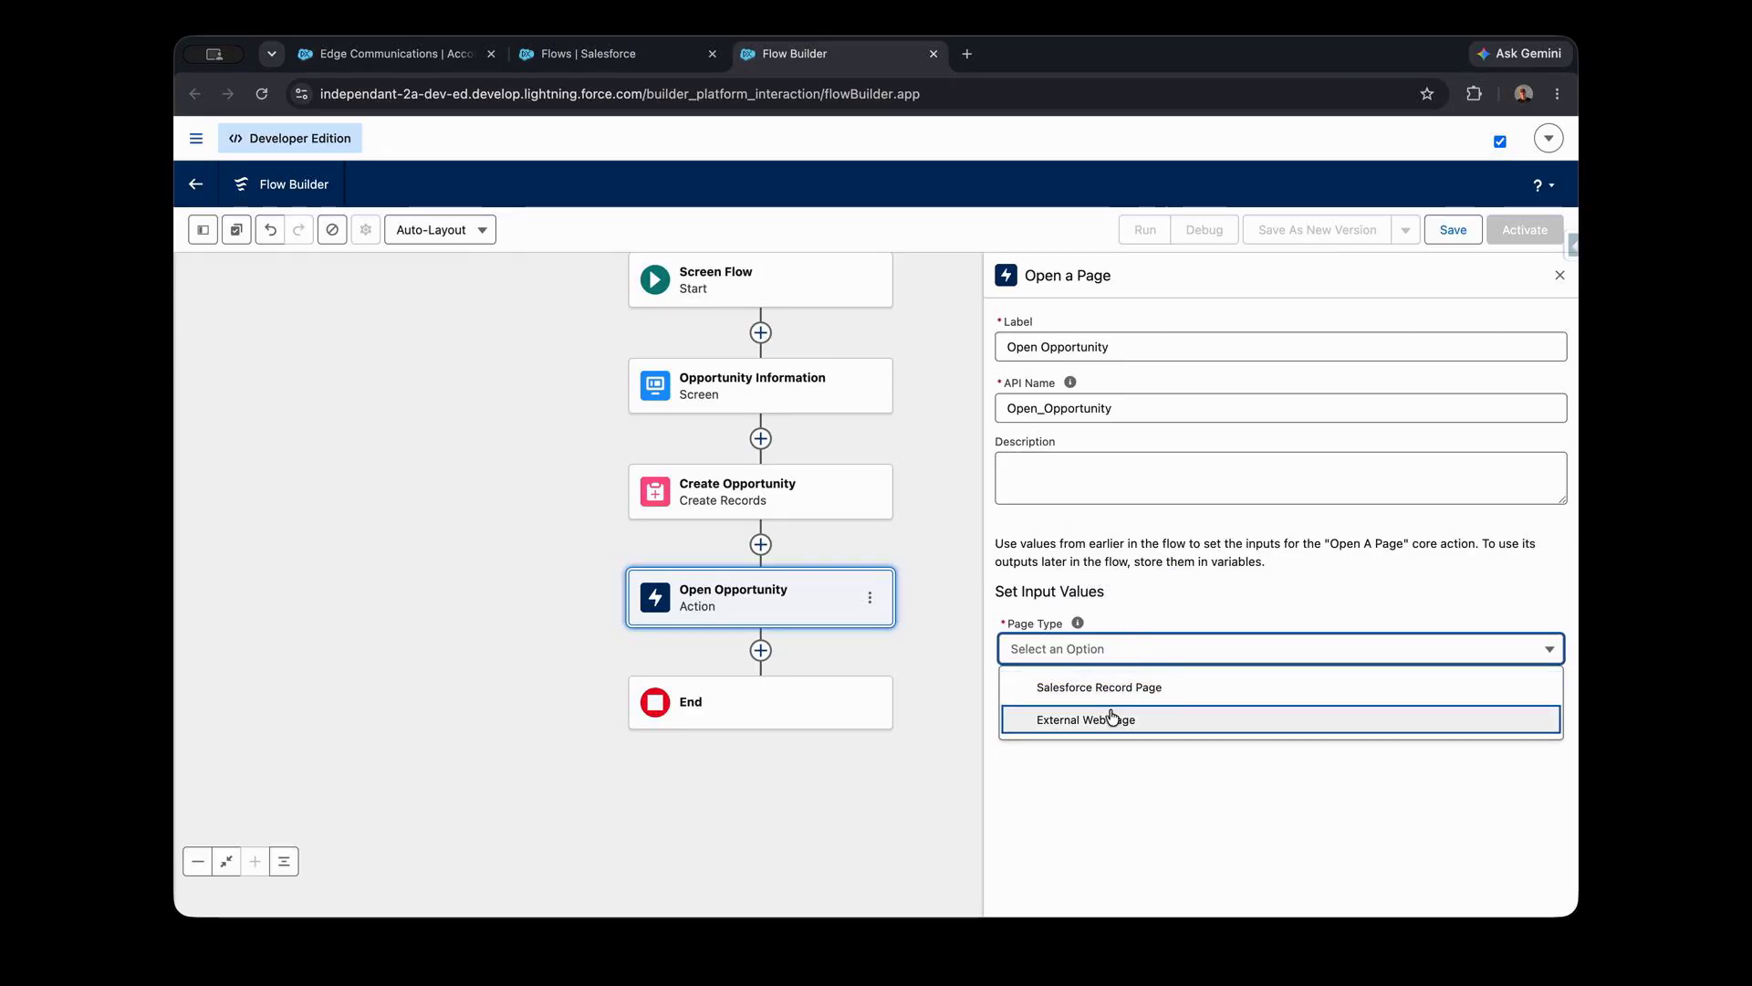
pyautogui.click(1134, 691)
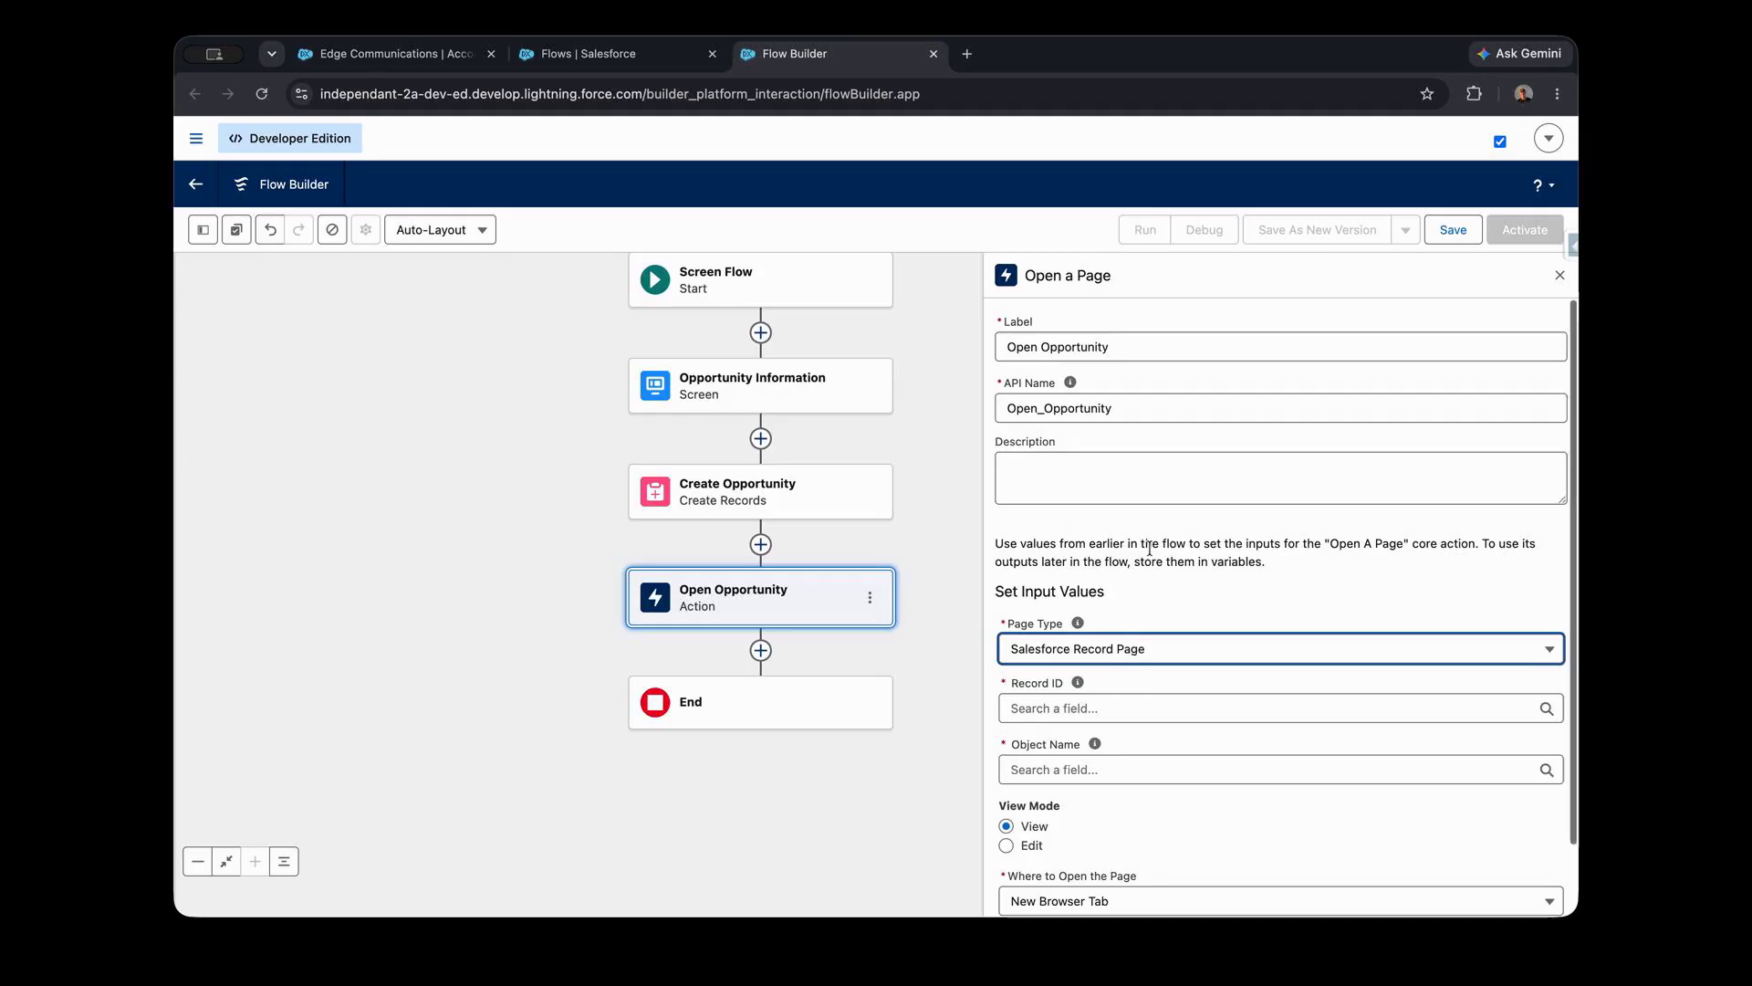
pyautogui.scroll(-2, 1105, 658)
pyautogui.click(1079, 628)
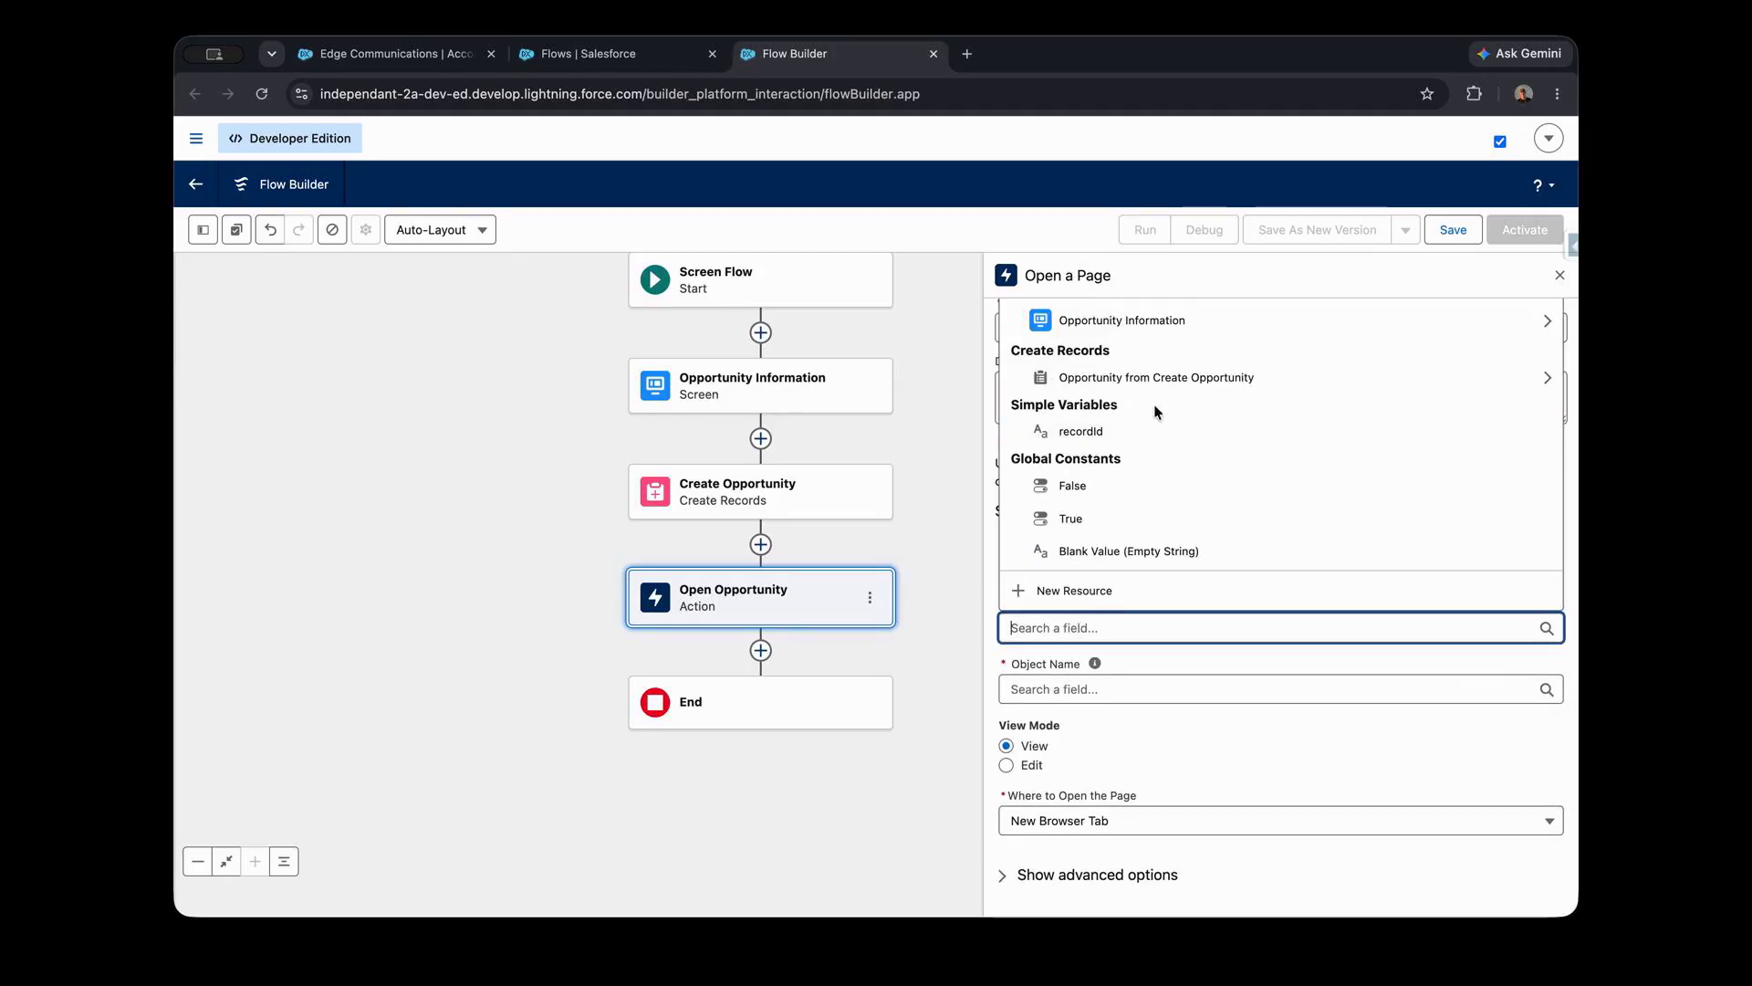
pyautogui.click(1546, 382)
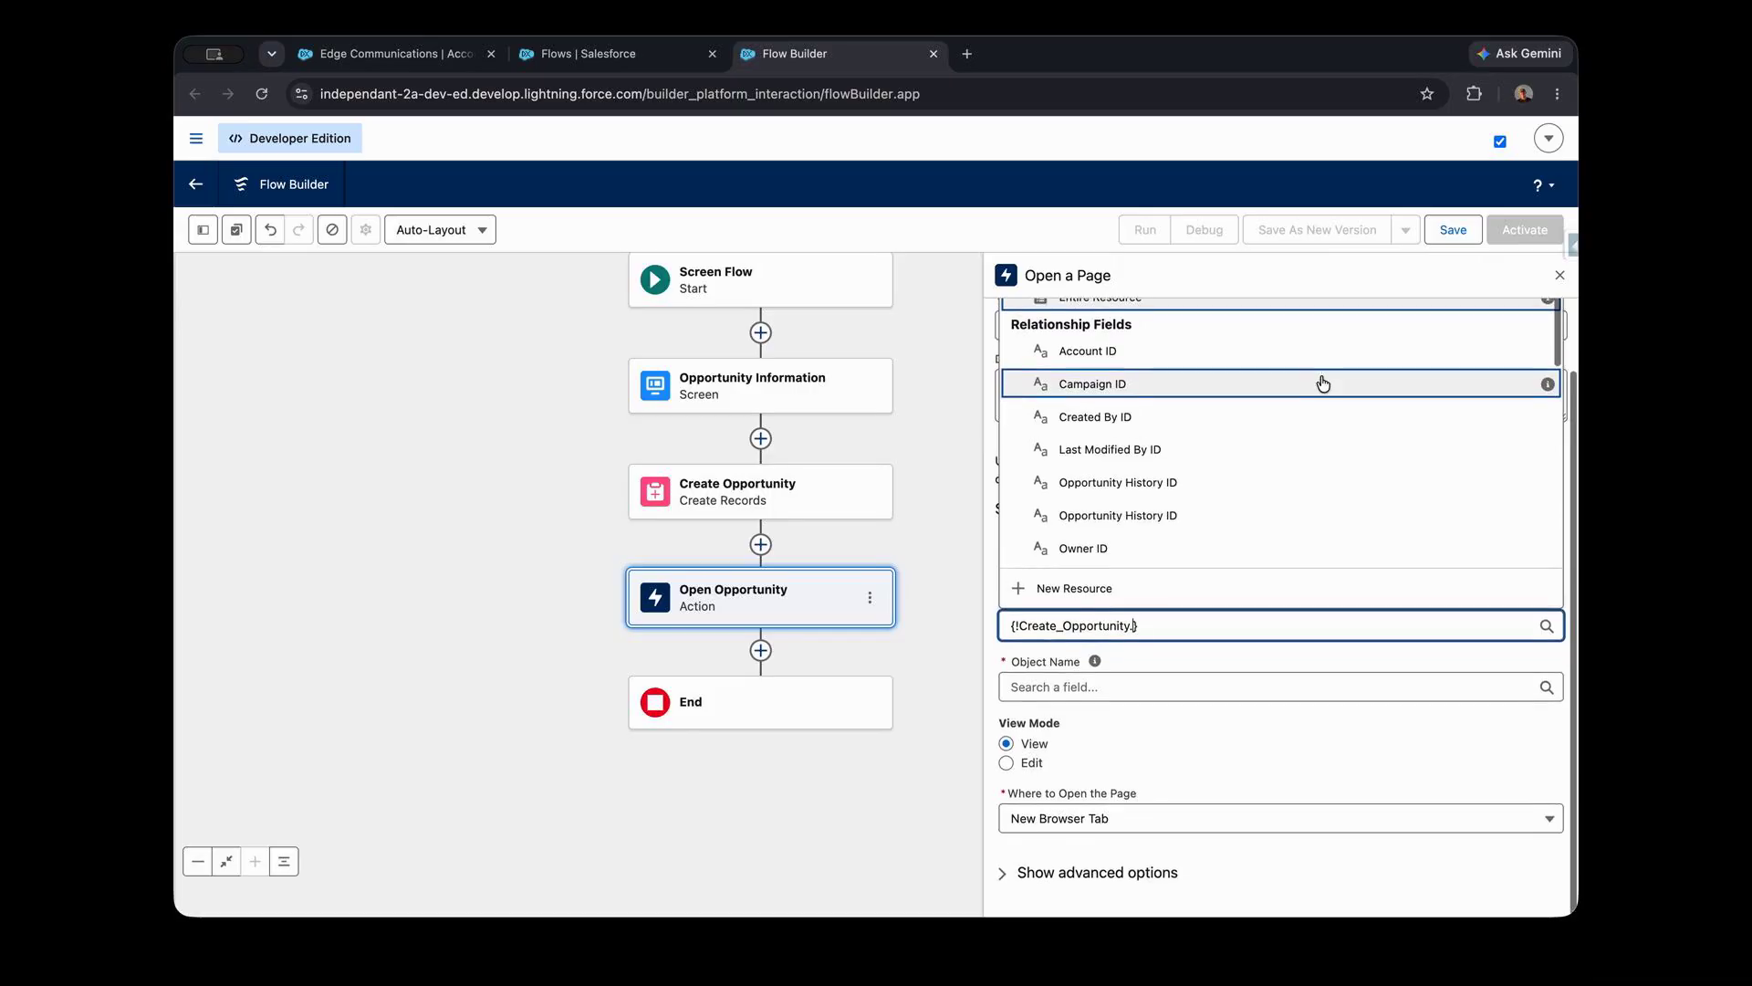
pyautogui.scroll(2, 1330, 476)
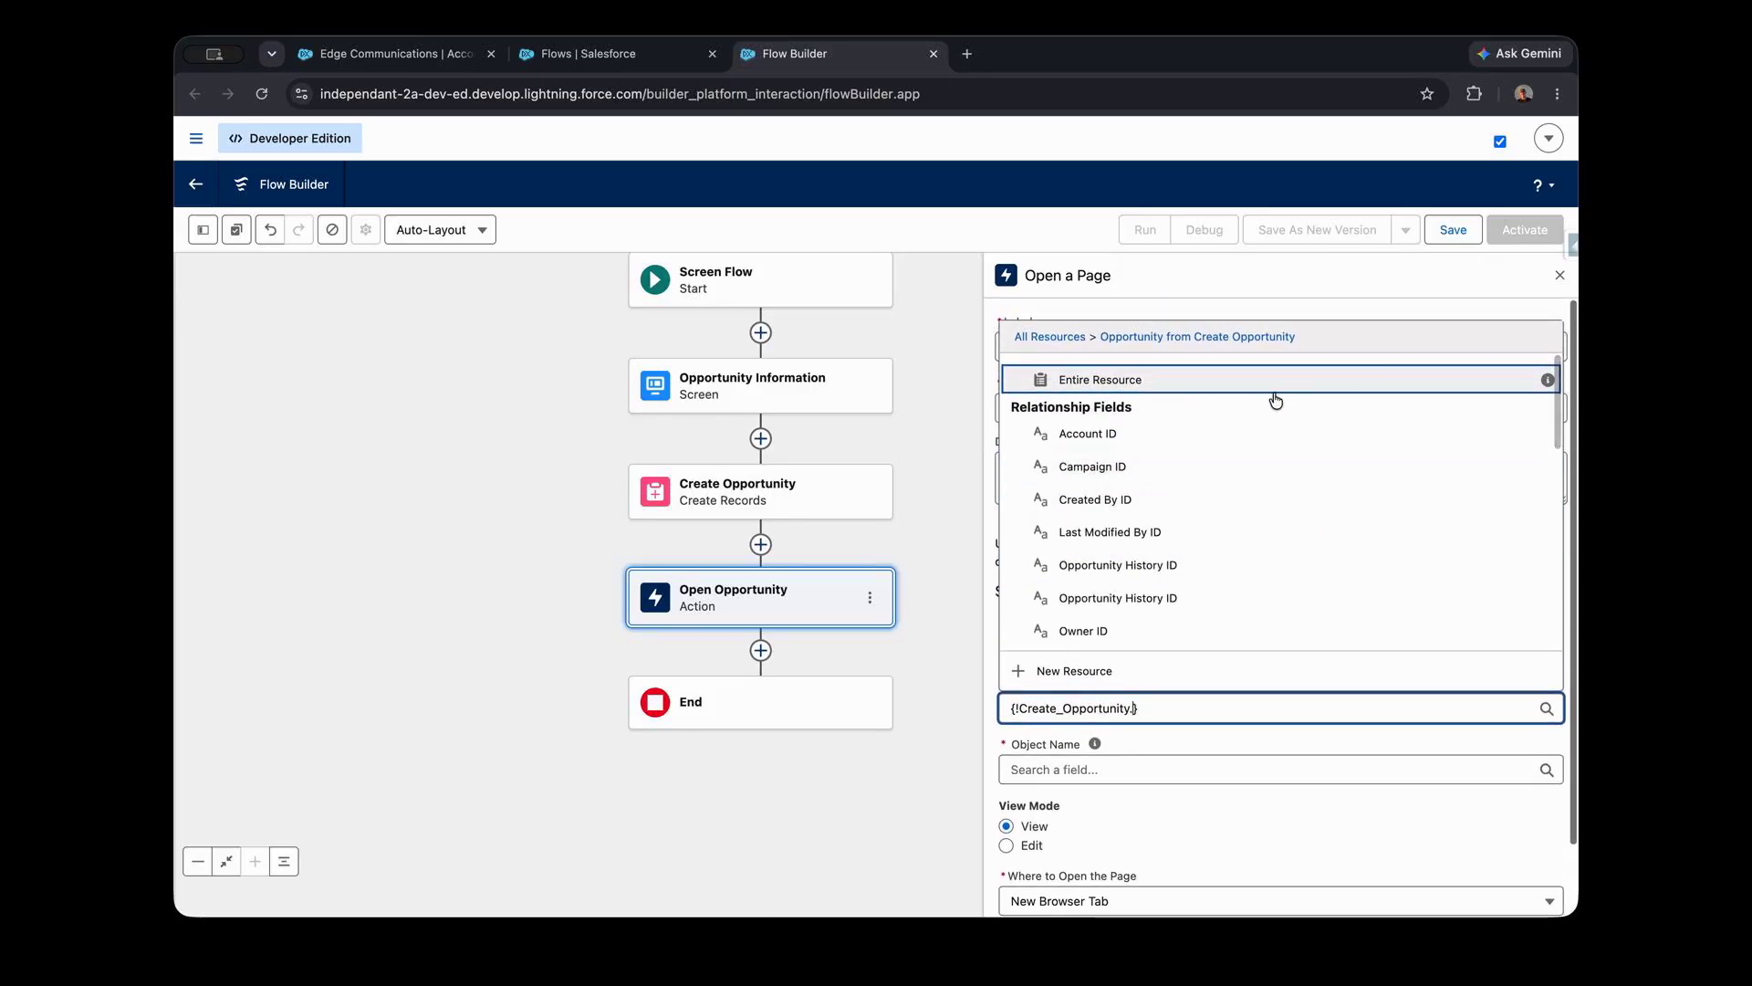
pyautogui.click(1112, 381)
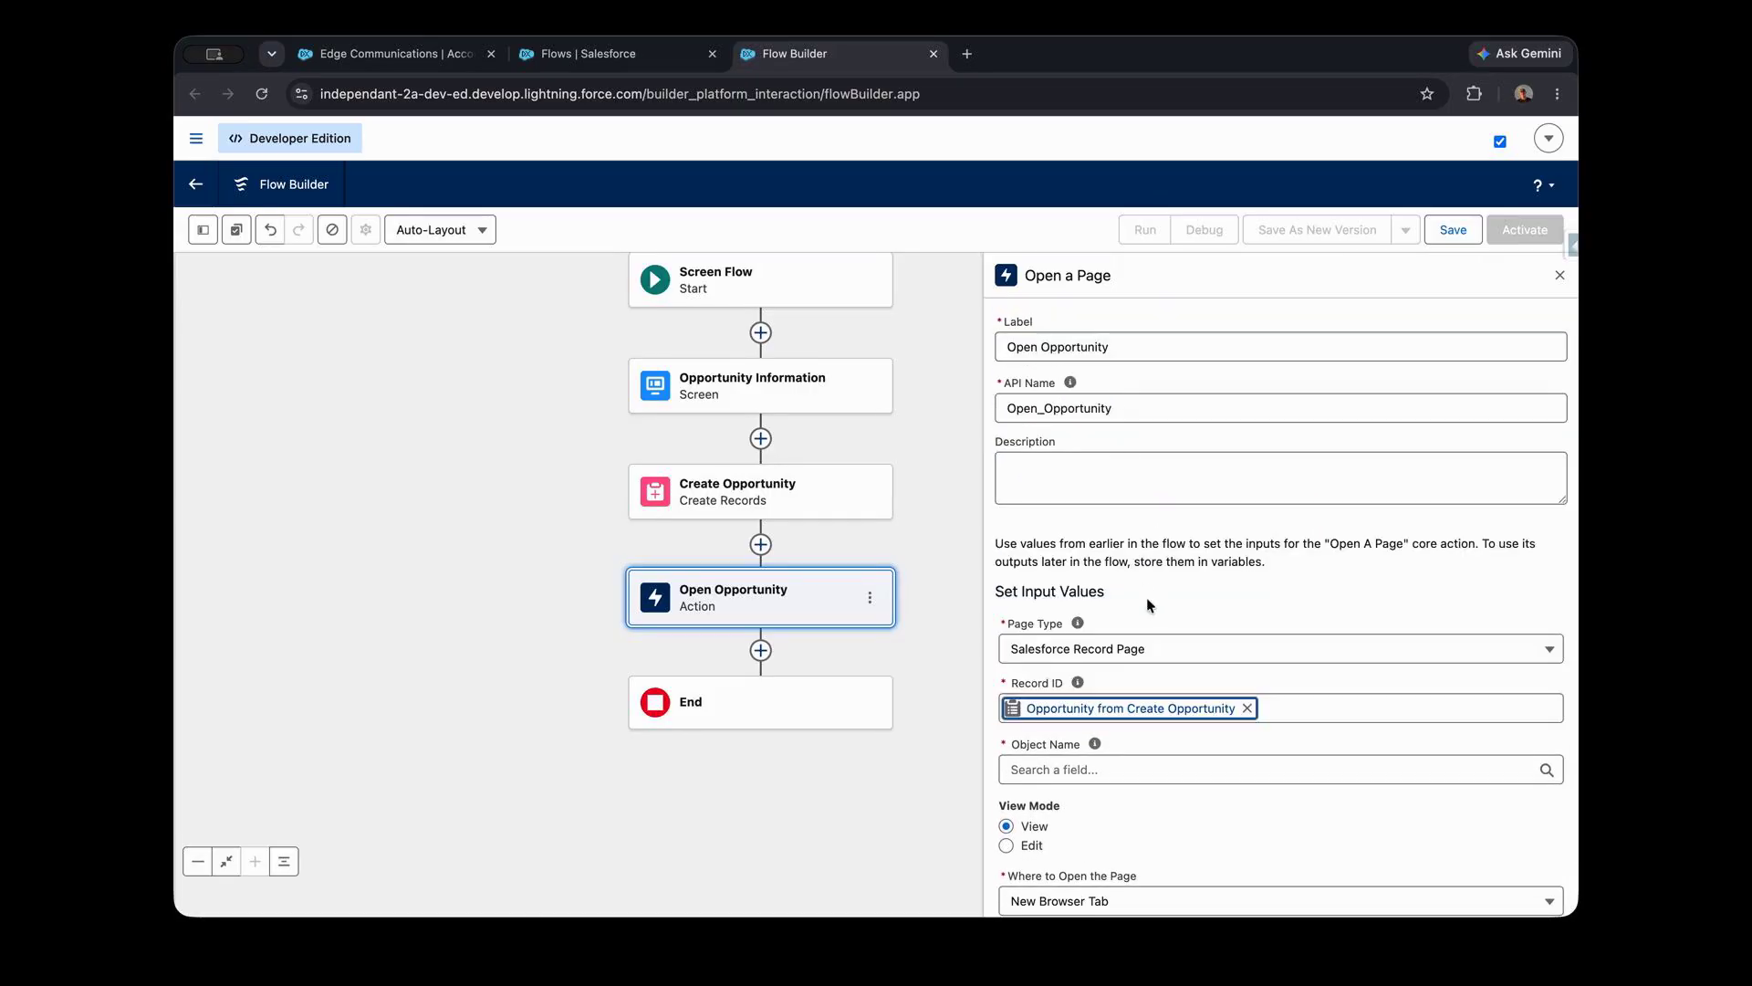
# - Set the Open Opportunity action's object name to Opportunity, leaving the page to open in a new browser tab
pyautogui.scroll(-2, 1170, 586)
pyautogui.click(1102, 687)
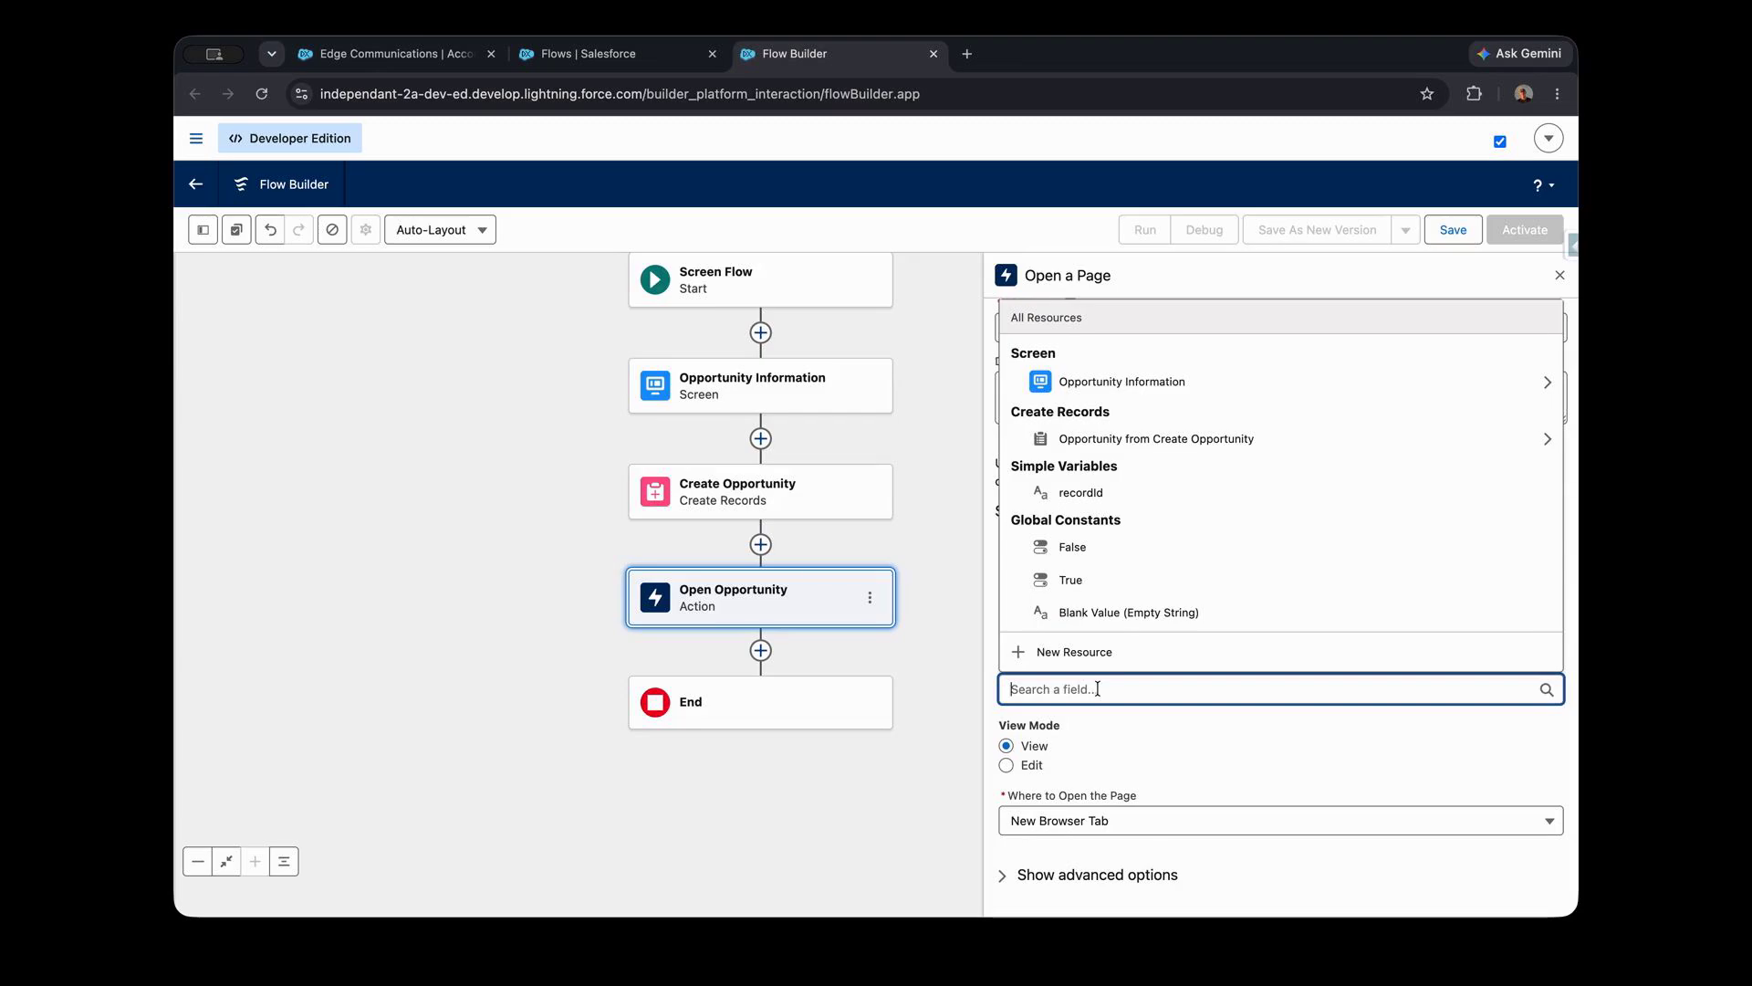
pyautogui.write('Opportunity')
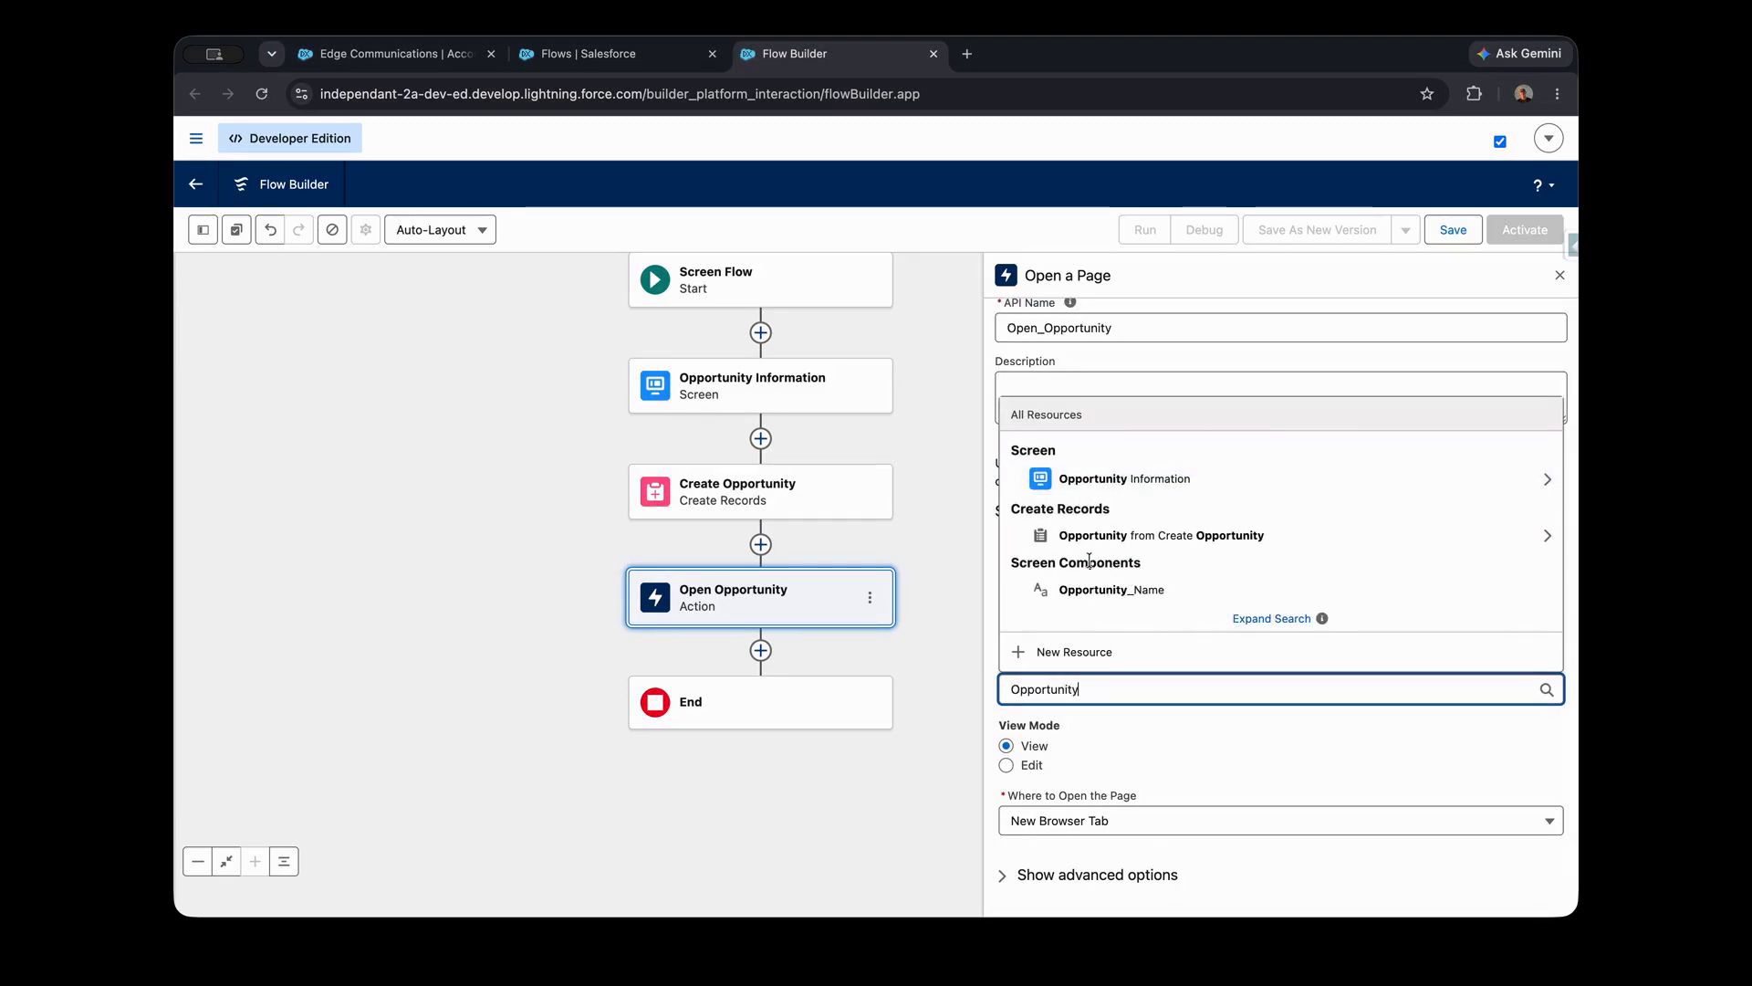
pyautogui.click(993, 646)
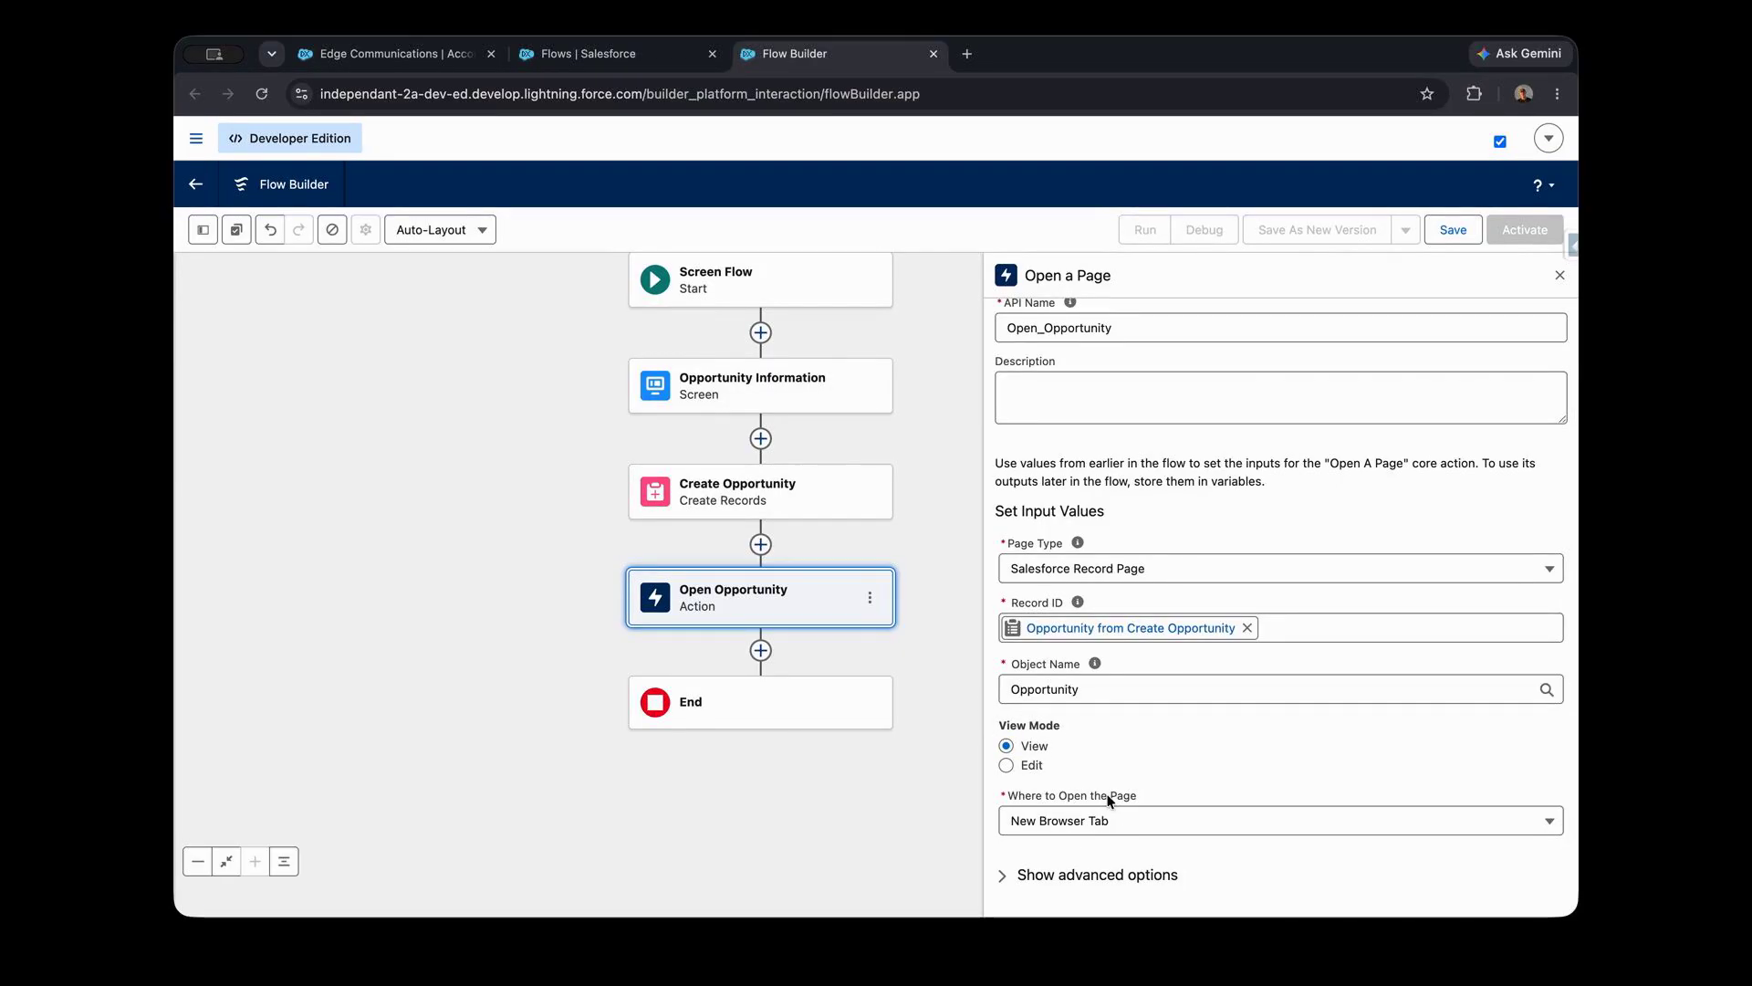
pyautogui.click(1113, 829)
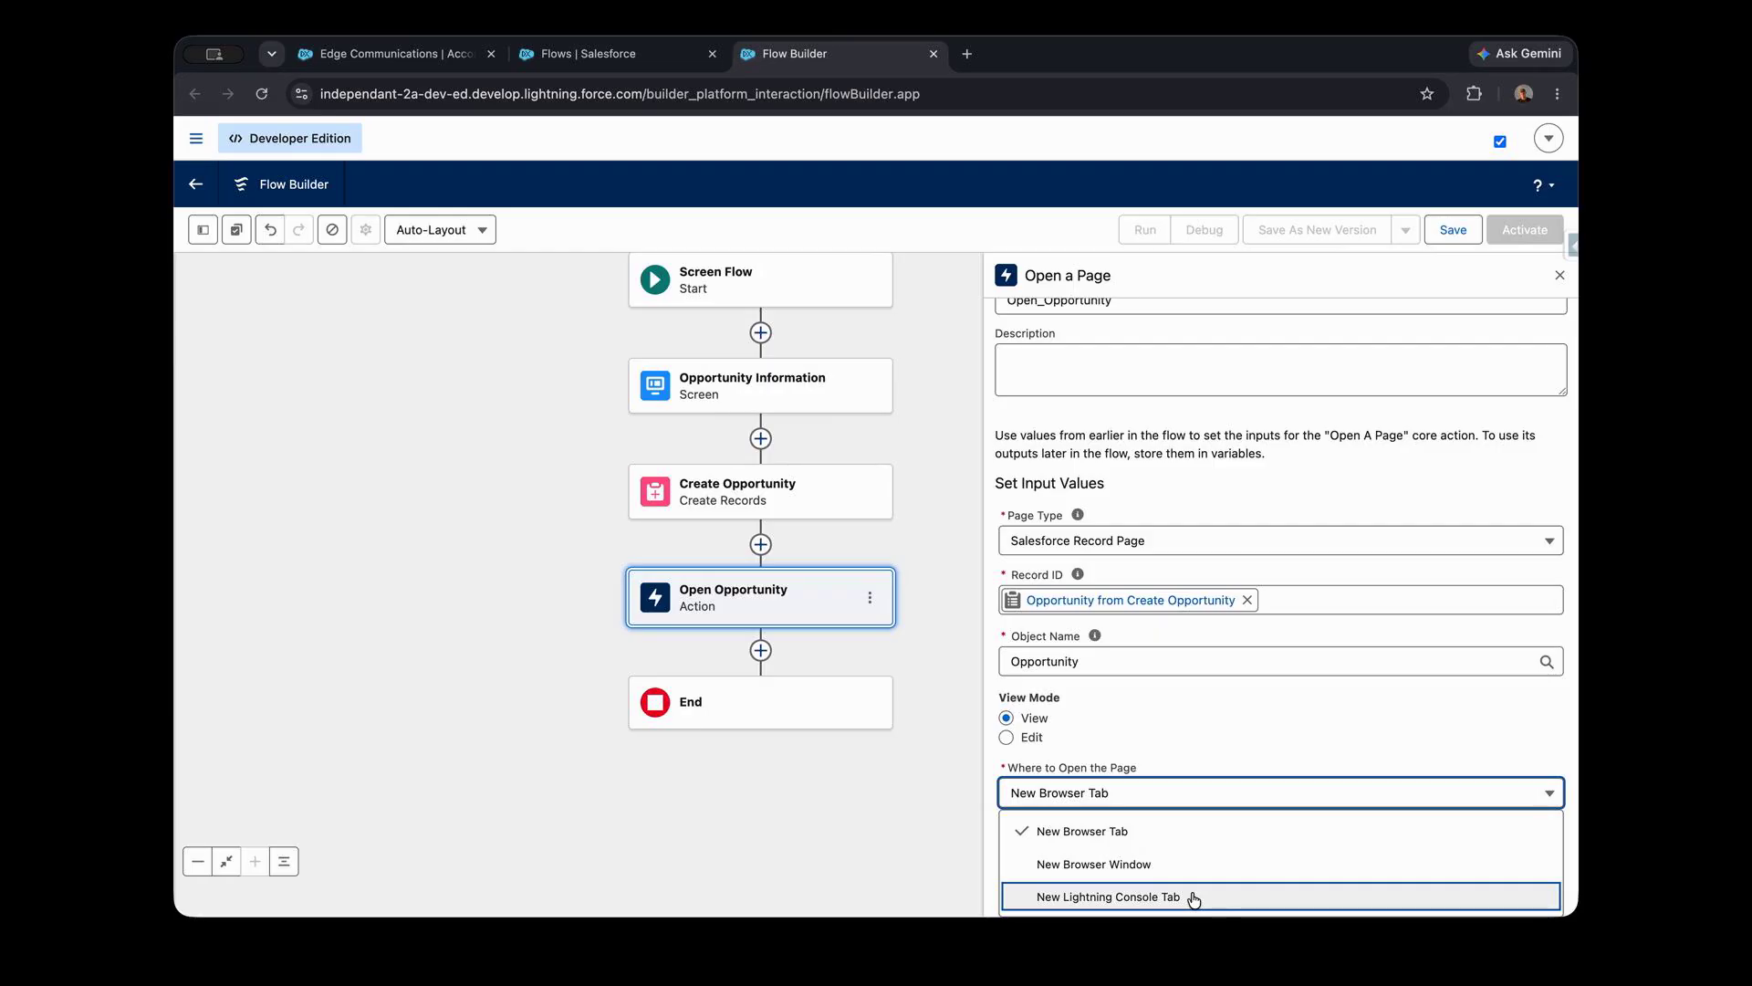
pyautogui.click(1125, 803)
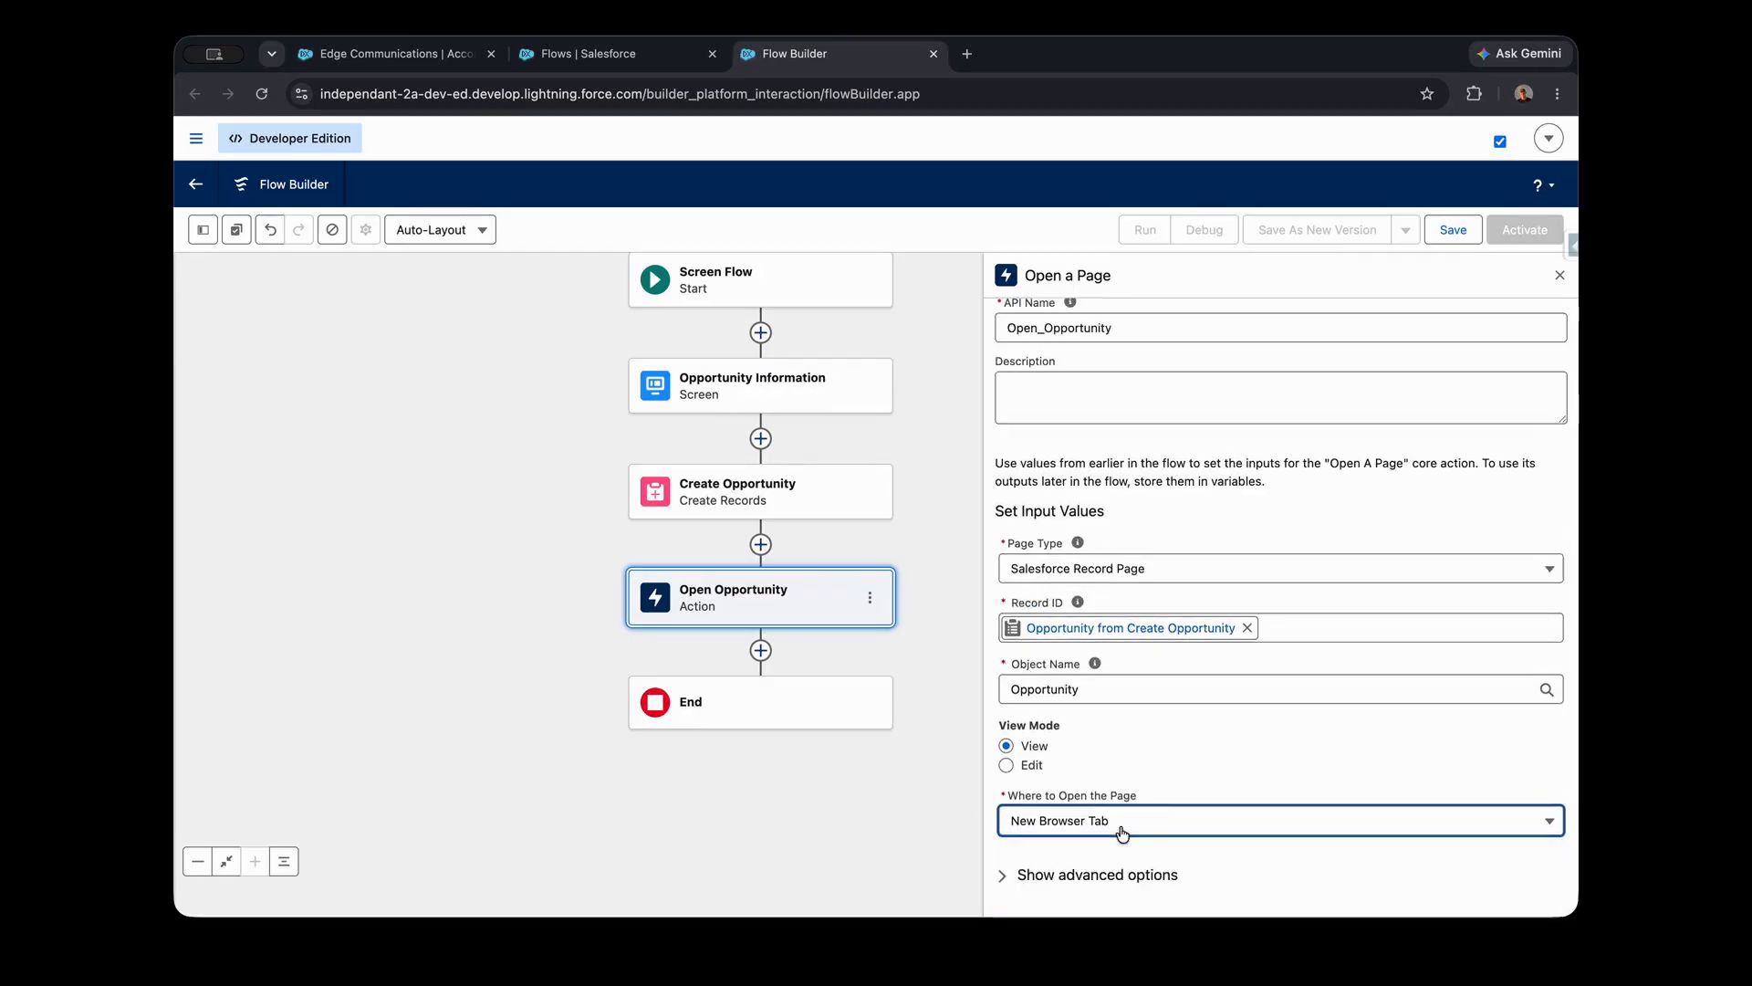
# - Save the flow with the label Create Opportunity and activate it
pyautogui.click(1460, 236)
pyautogui.click(670, 459)
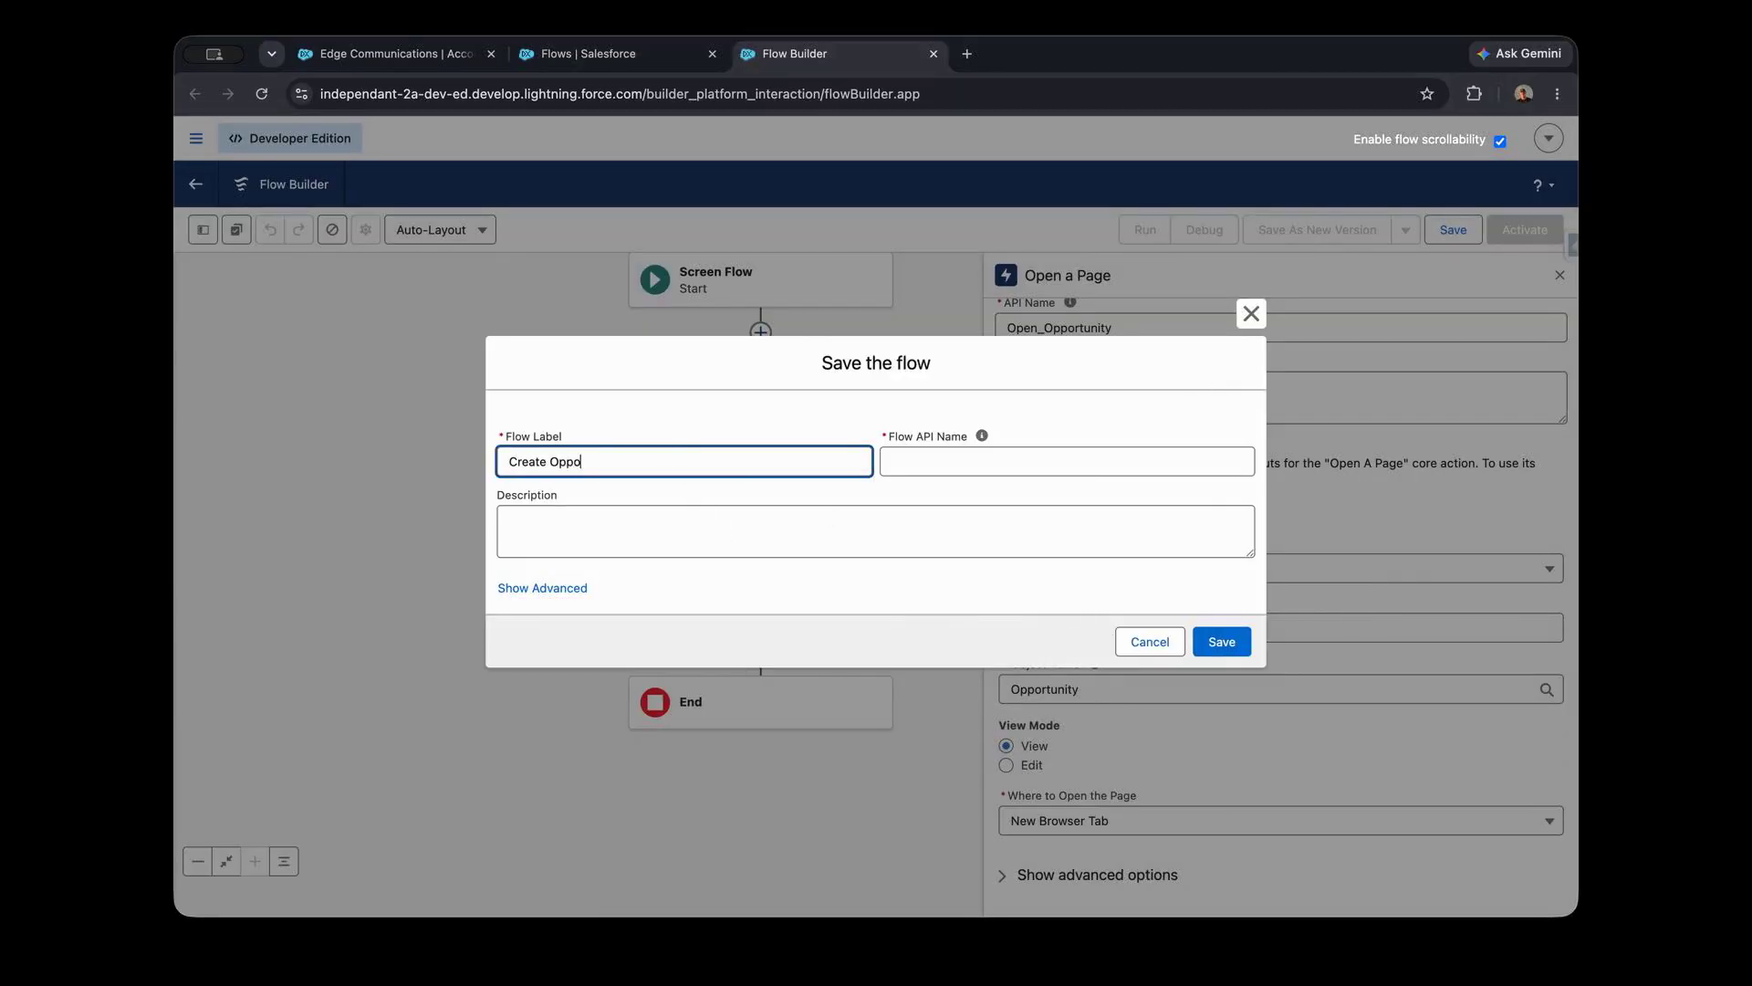
pyautogui.write('Create Opportunity')
pyautogui.press('Tab')
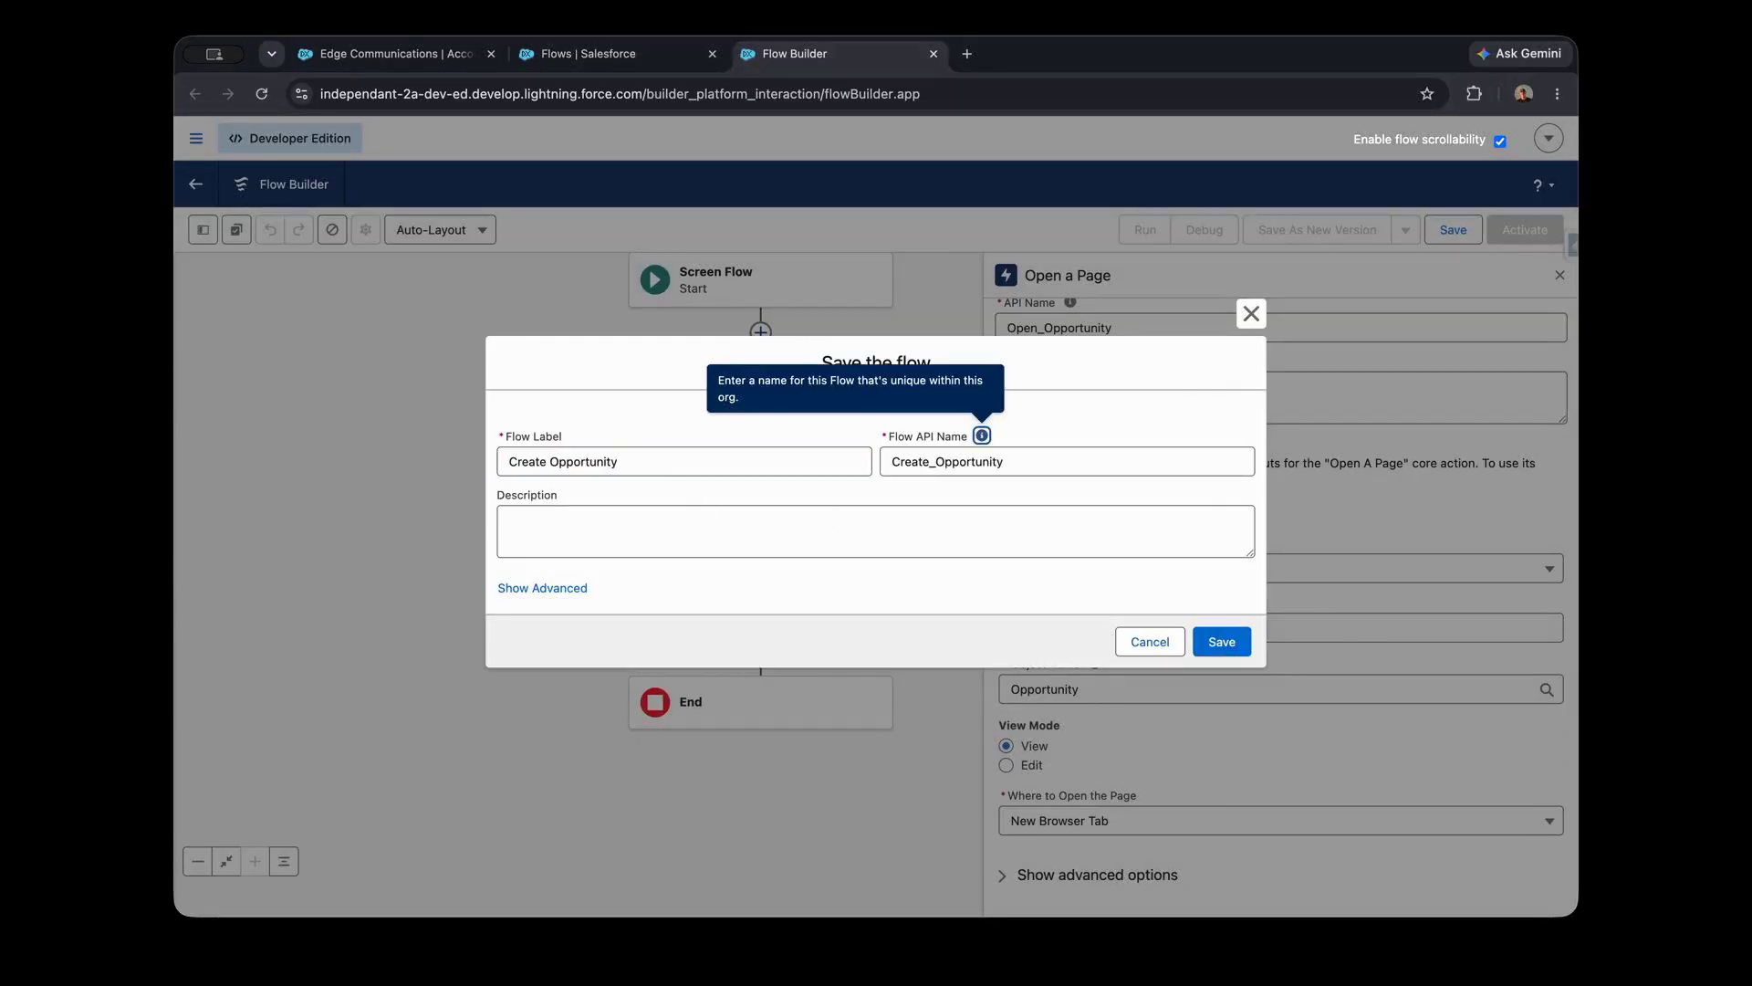
pyautogui.click(1223, 644)
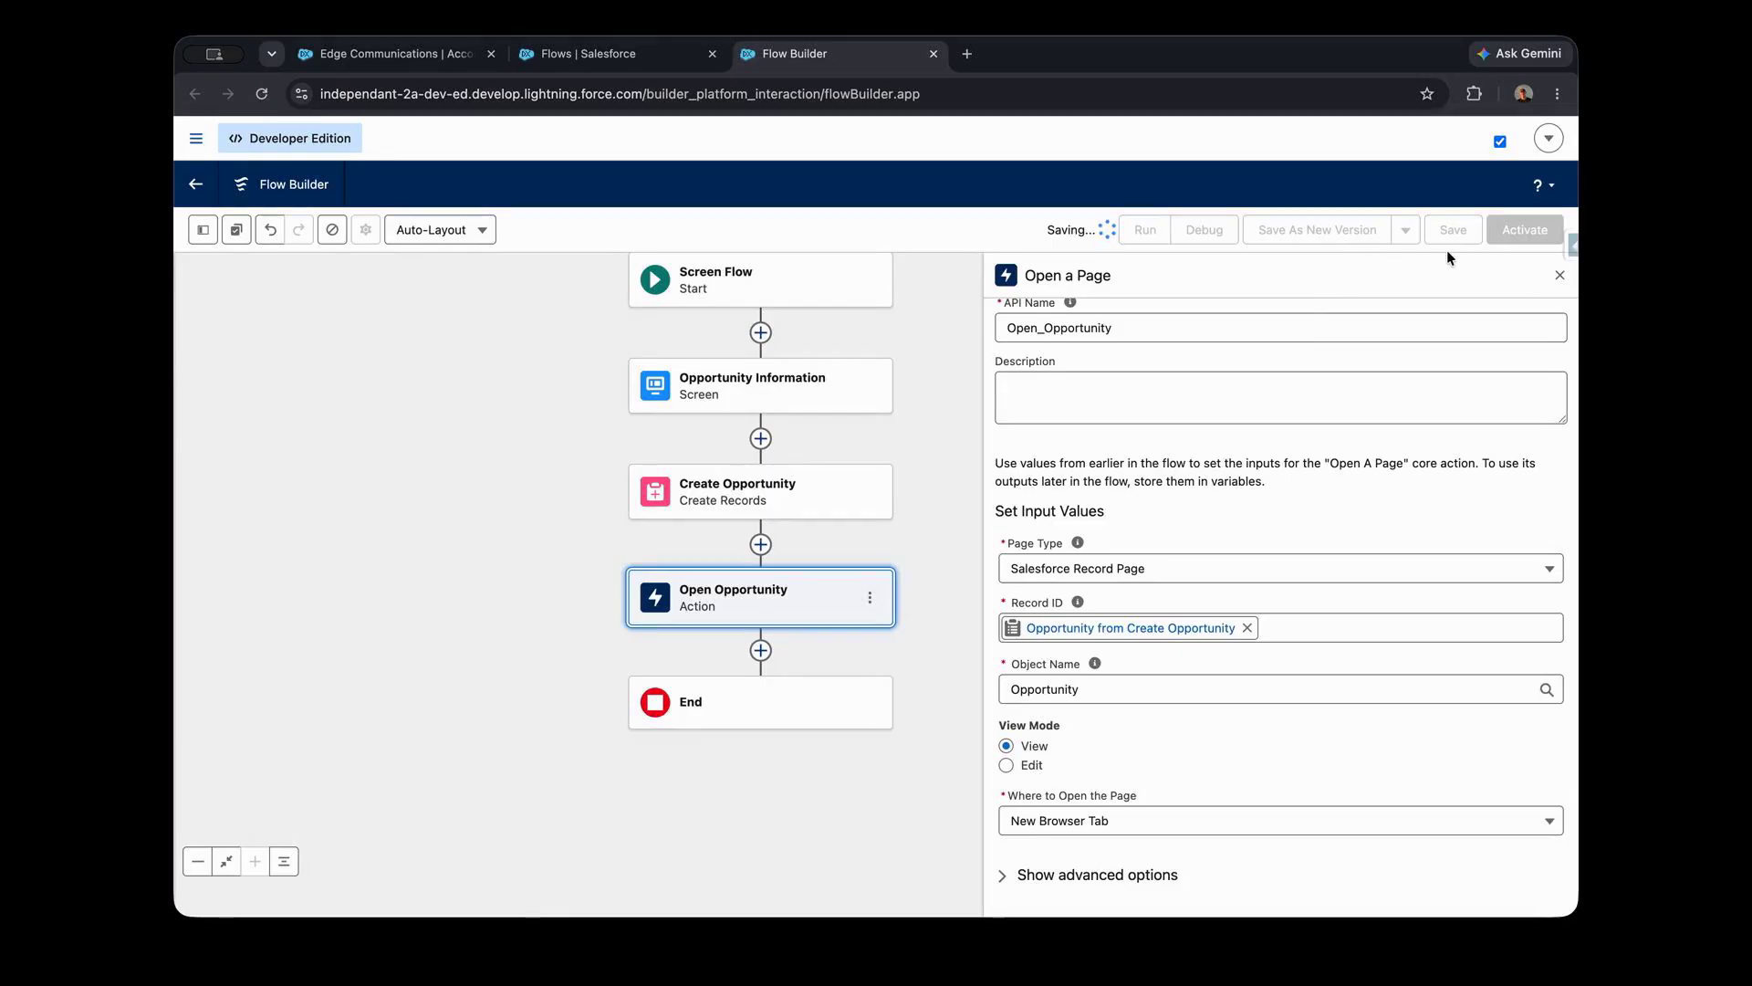
pyautogui.click(1524, 235)
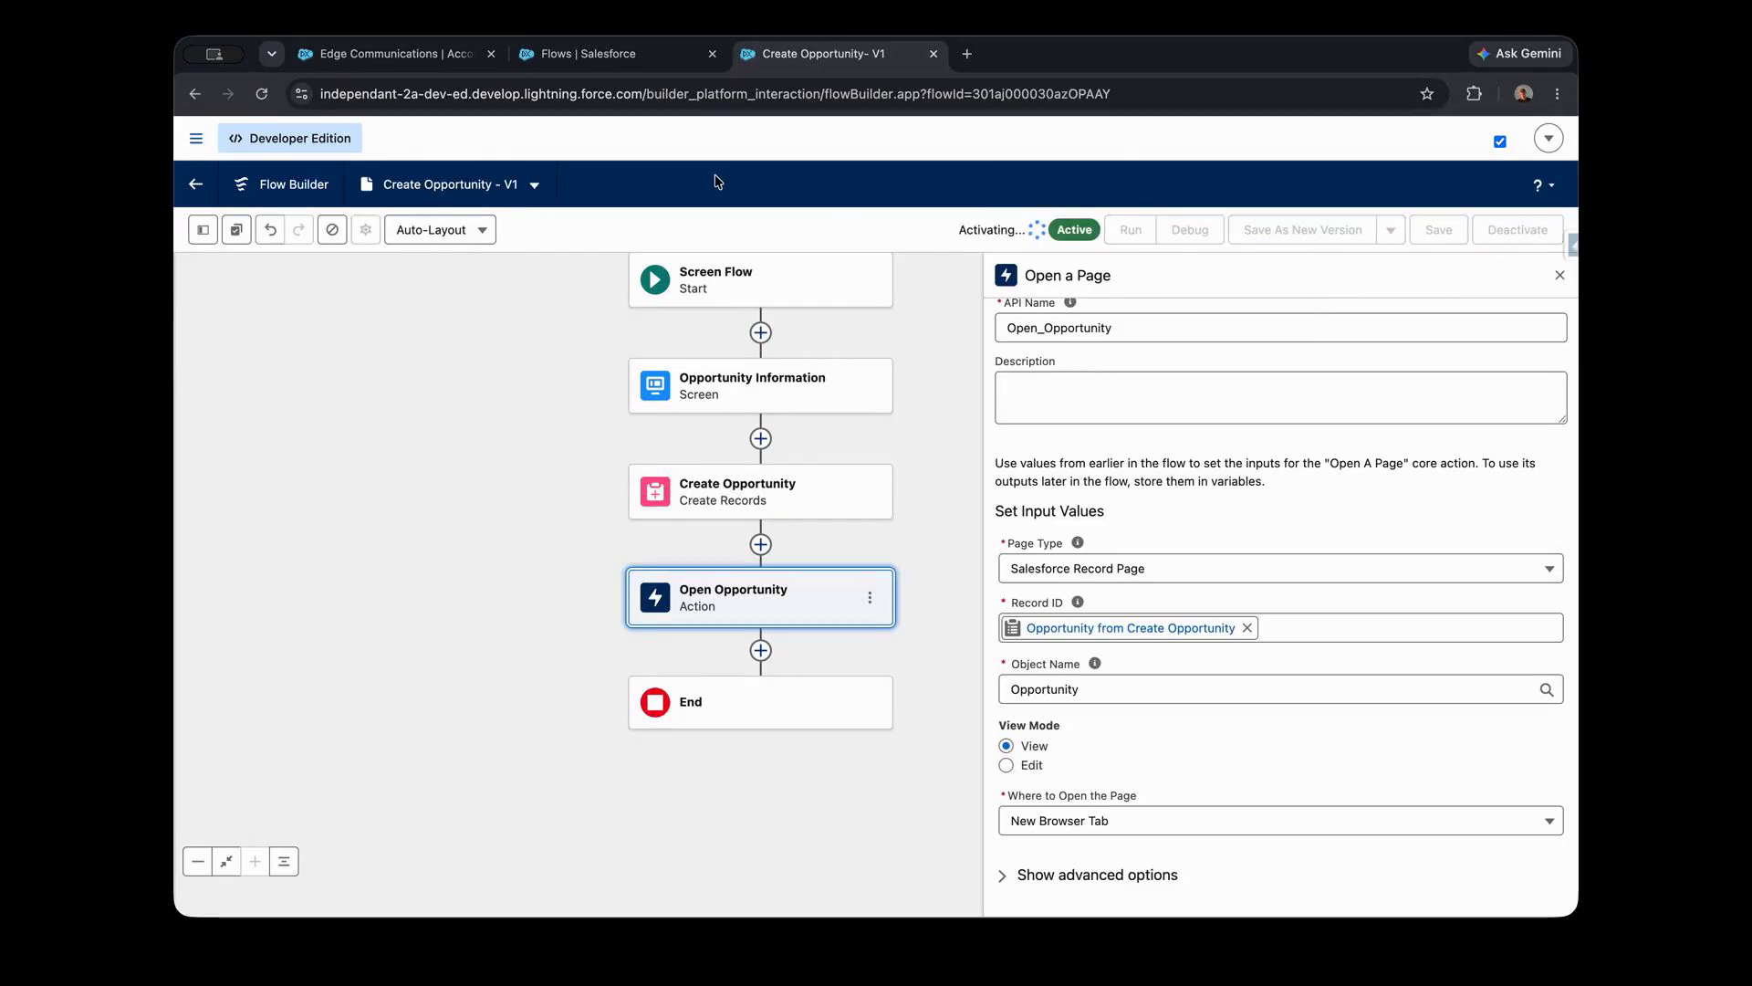
# - Open the Edge Communications account page for editing and place a Flow component above the Activity section
pyautogui.click(500, 57)
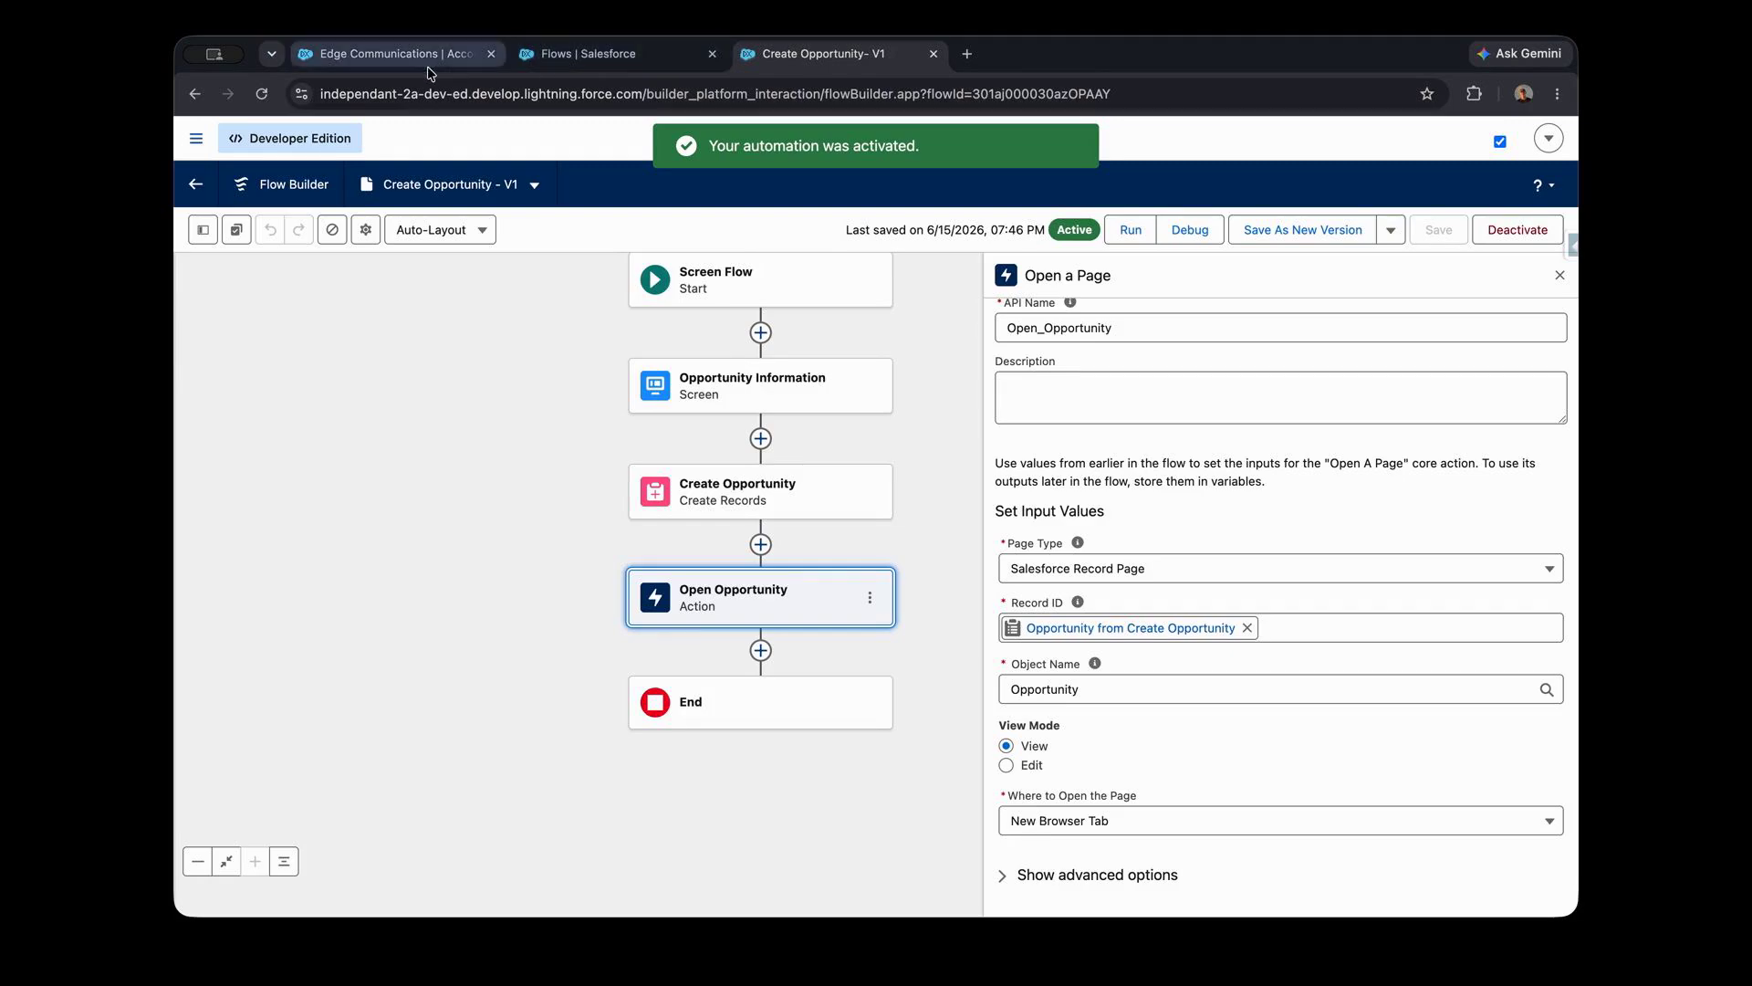
pyautogui.click(1475, 183)
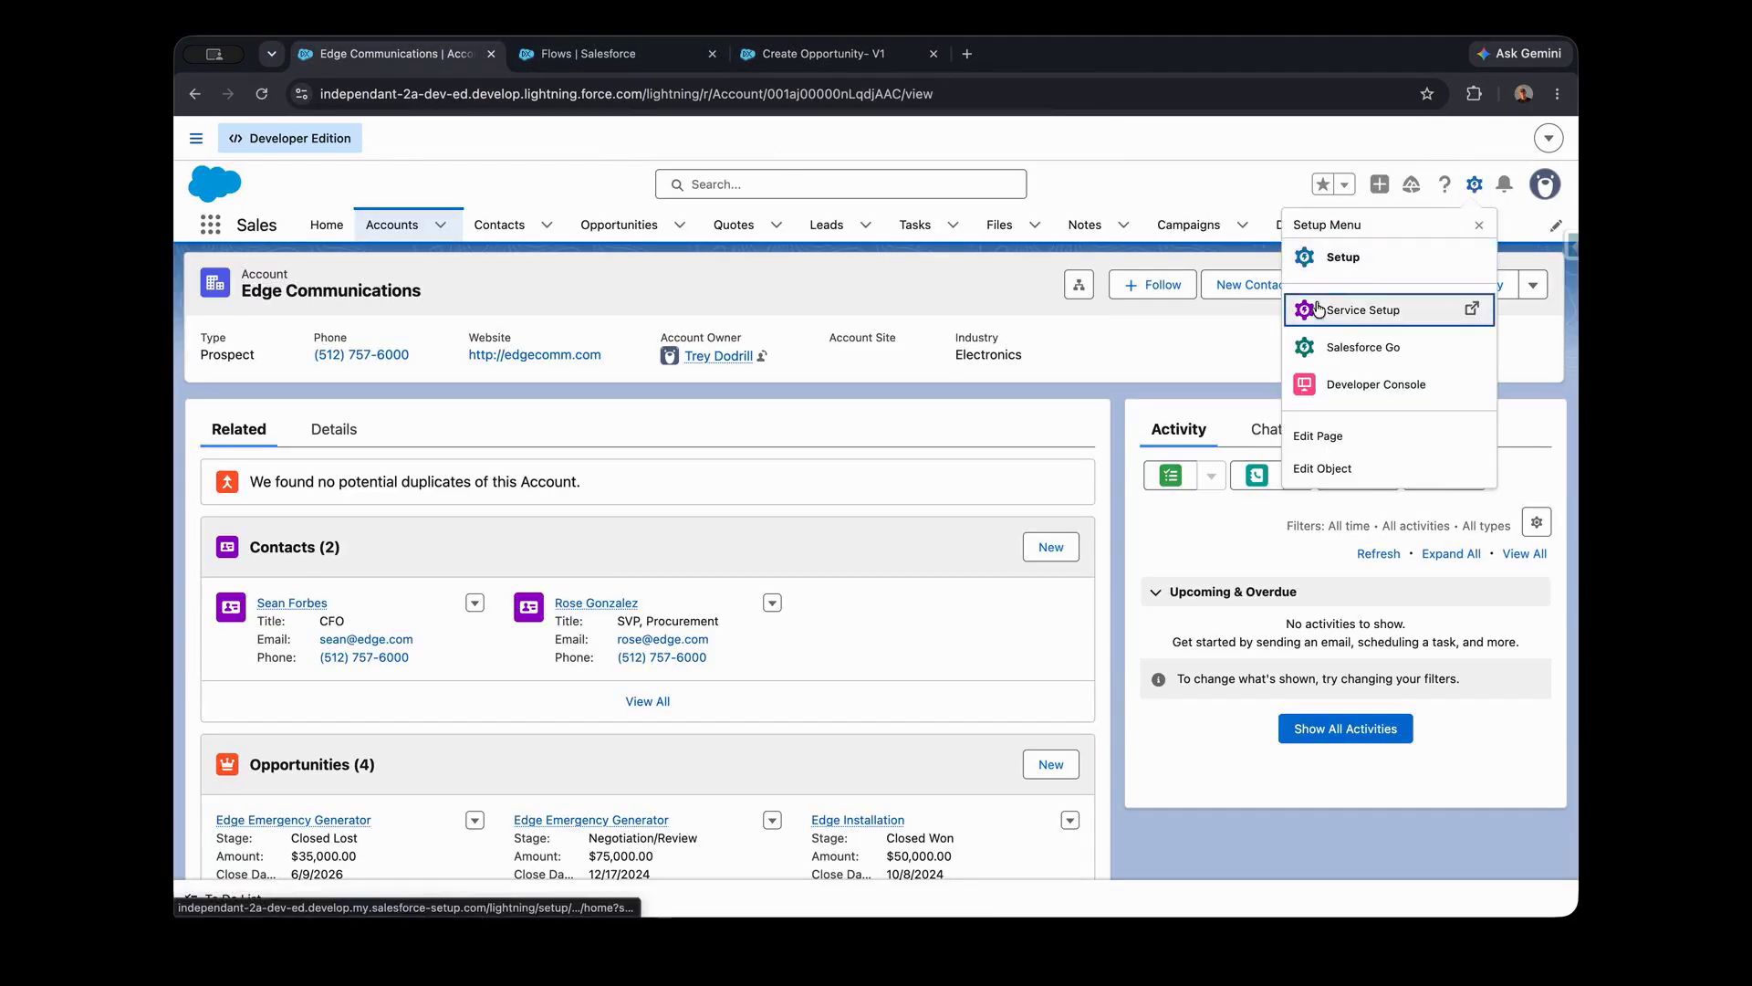
pyautogui.click(1358, 440)
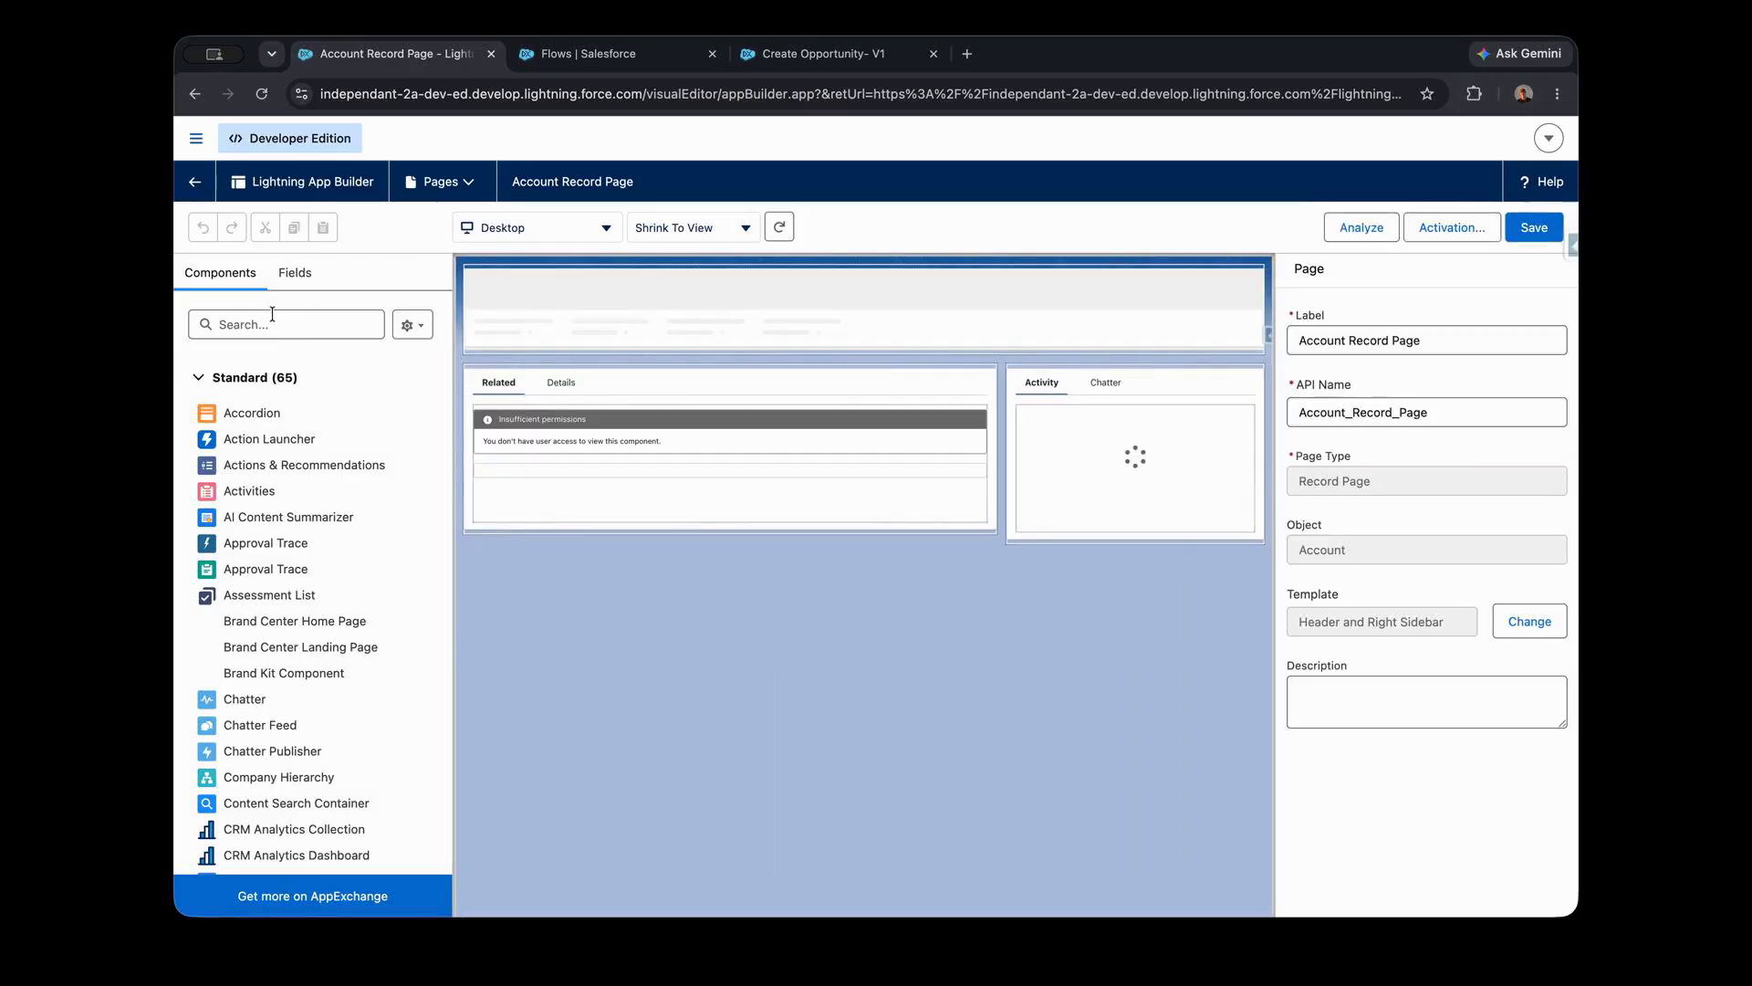
pyautogui.click(272, 324)
pyautogui.write('flow')
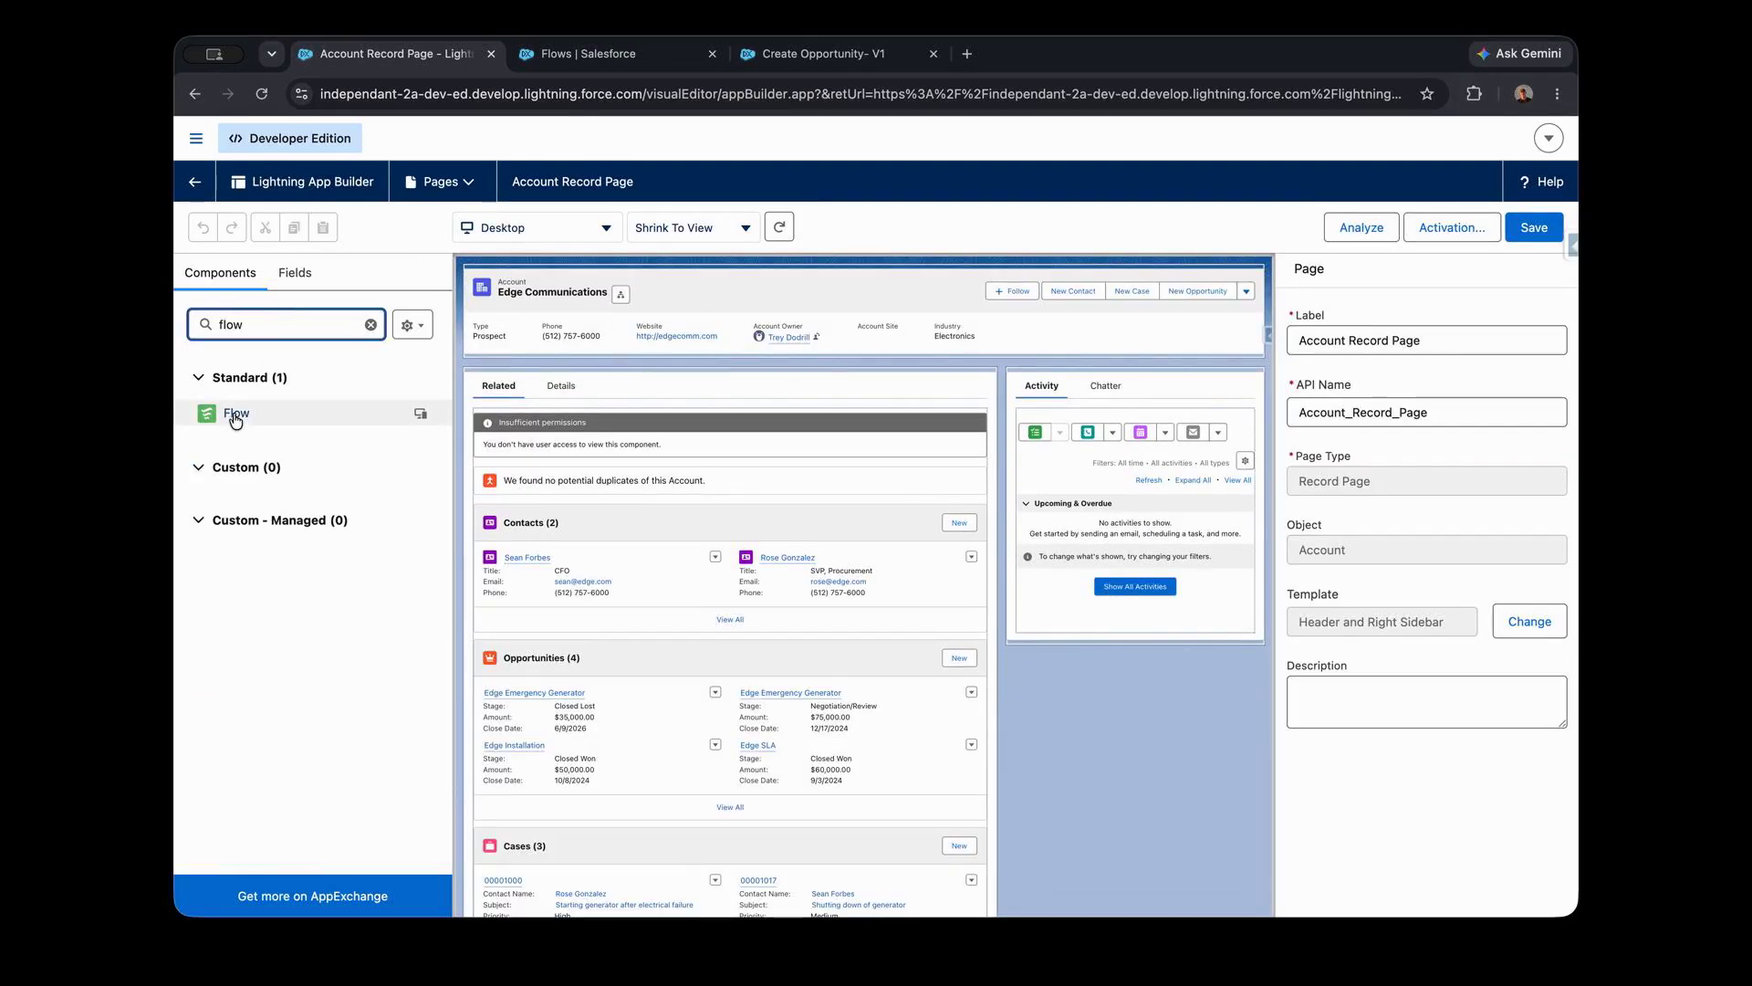
pyautogui.moveTo(235, 413); pyautogui.dragTo(1026, 384)
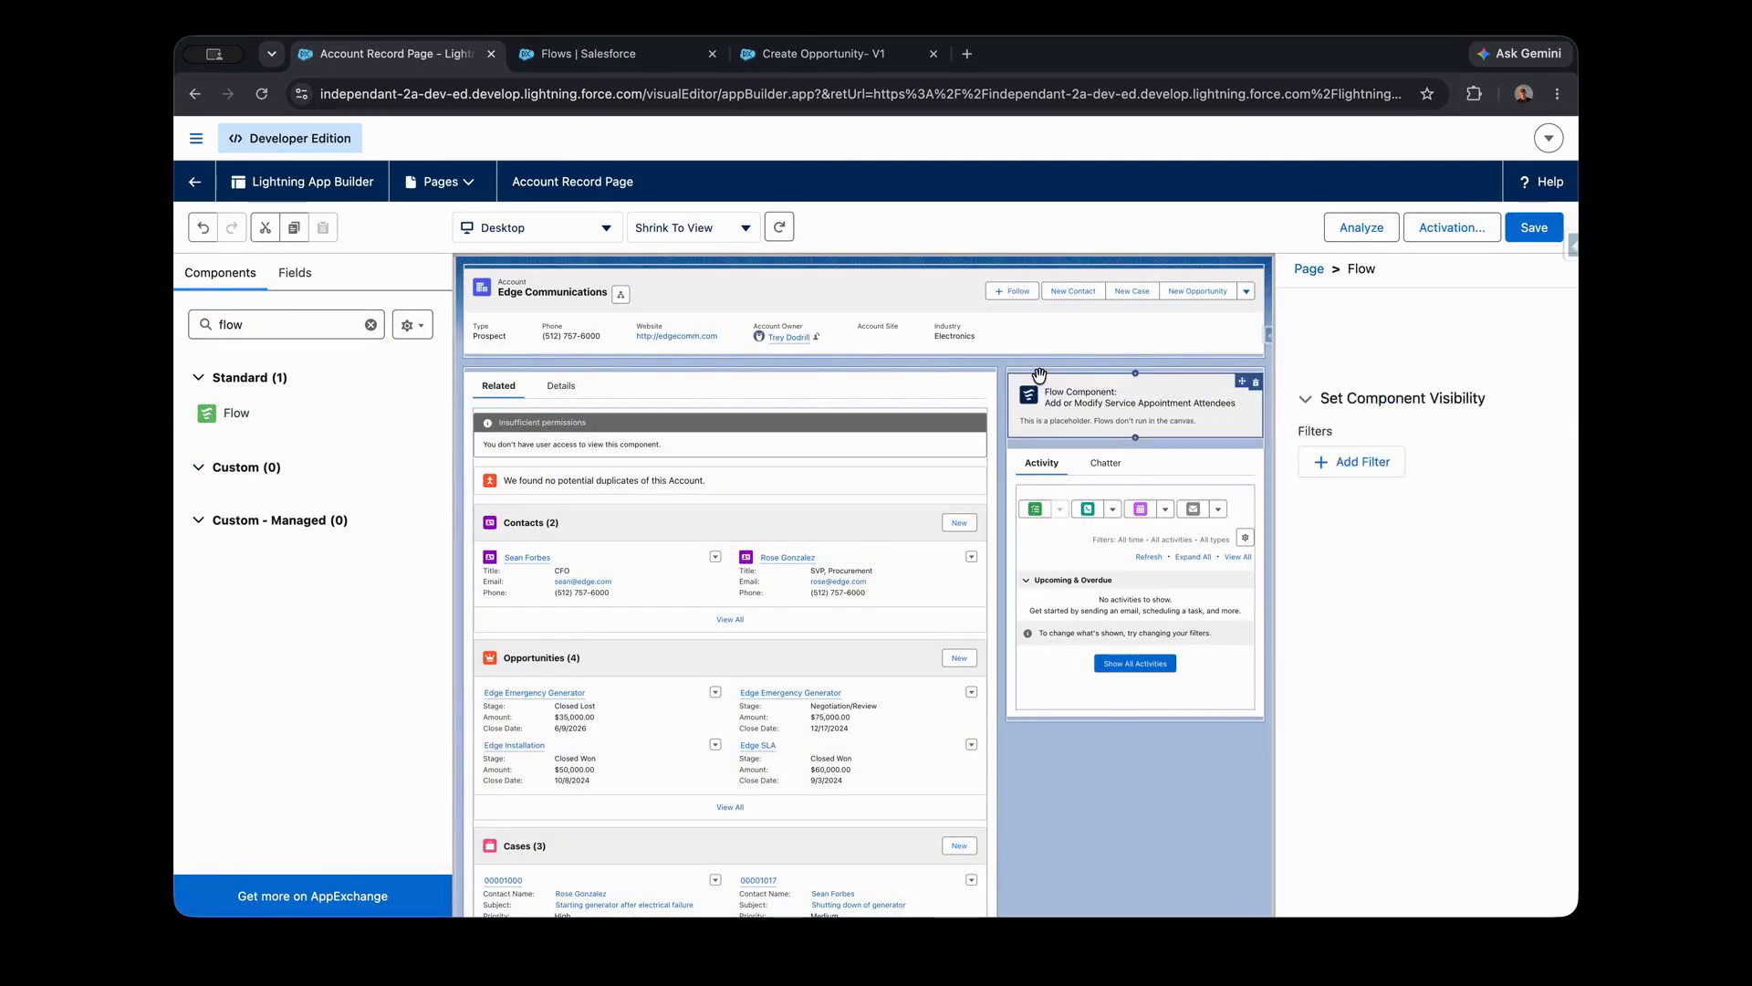
# - Set the Flow component to Create Opportunity, pass the record ID into recordId, and save the page before returning to the account
pyautogui.click(1406, 425)
pyautogui.press('super+a')
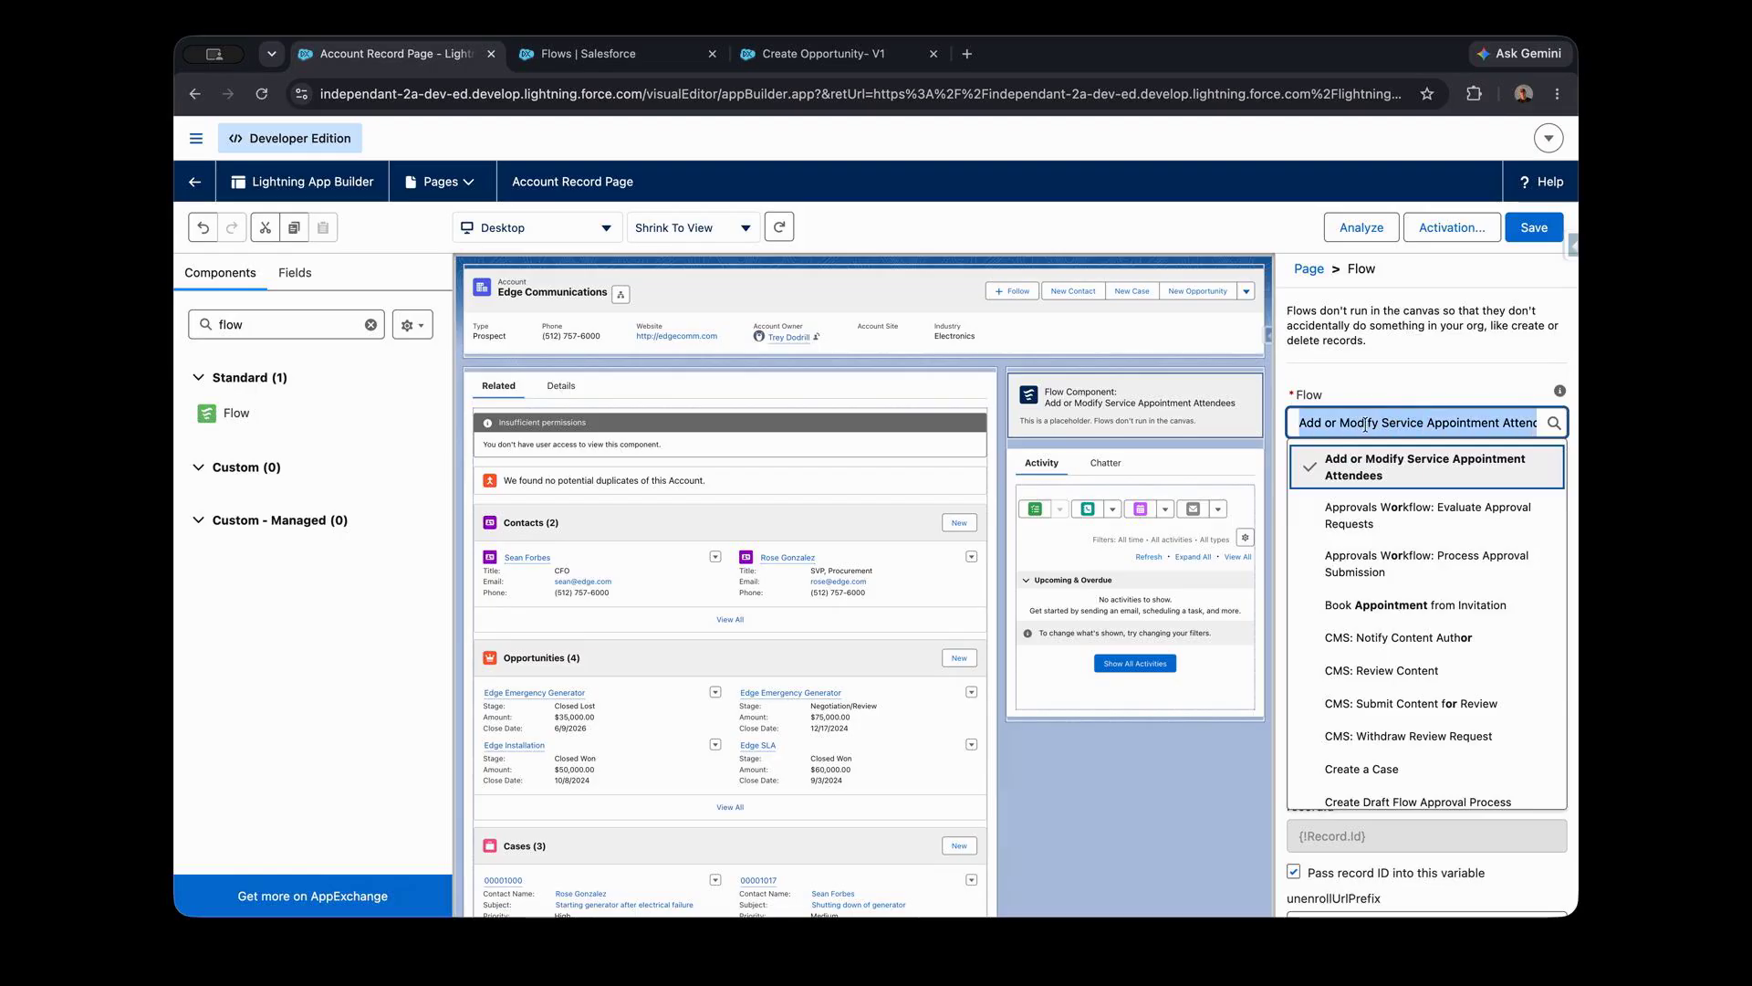
pyautogui.write('create')
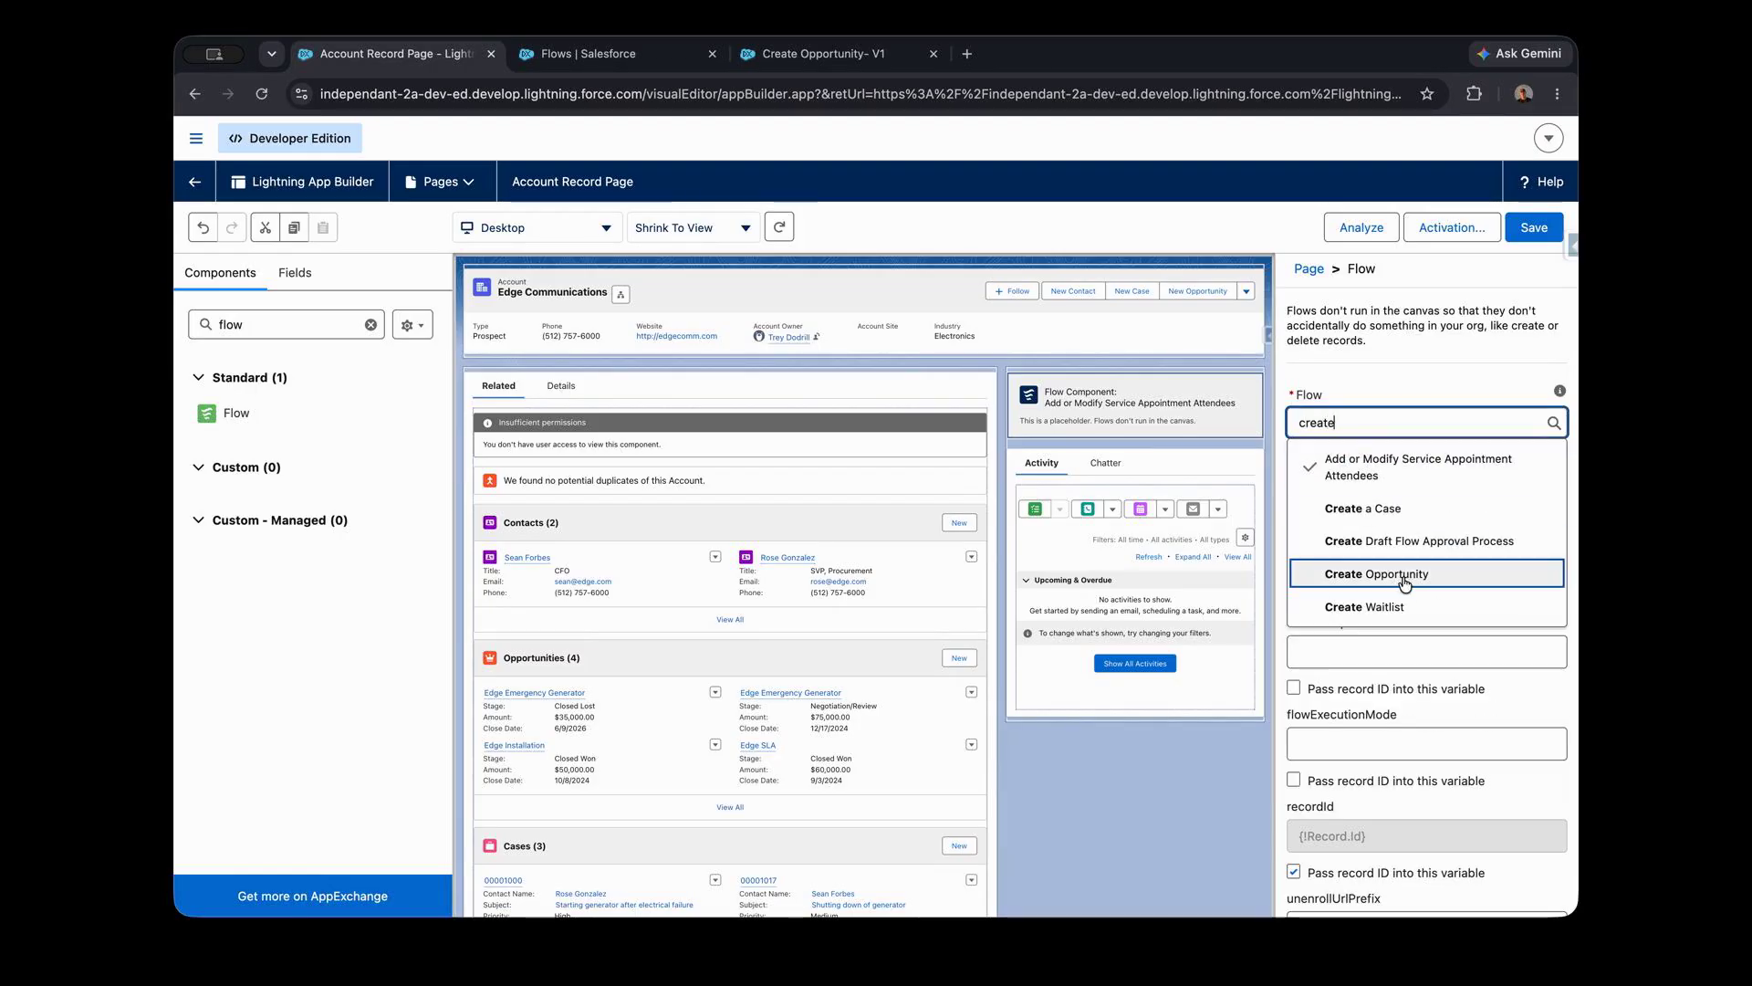
pyautogui.click(1406, 575)
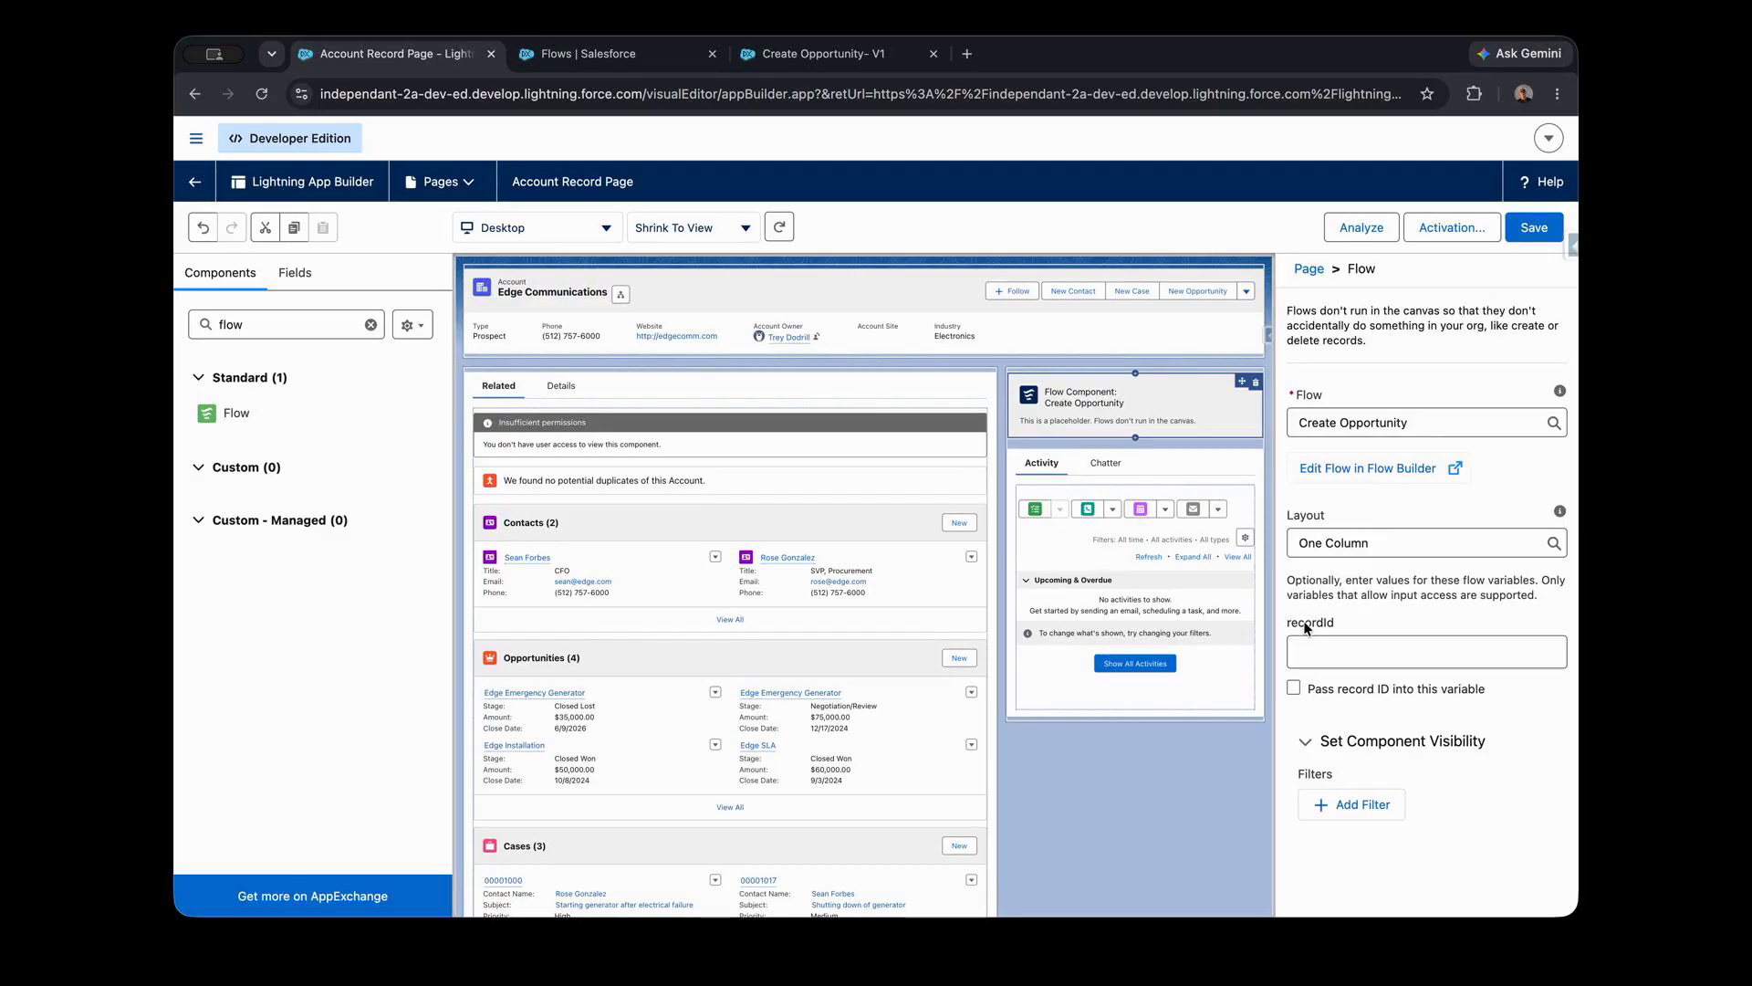
pyautogui.click(1294, 687)
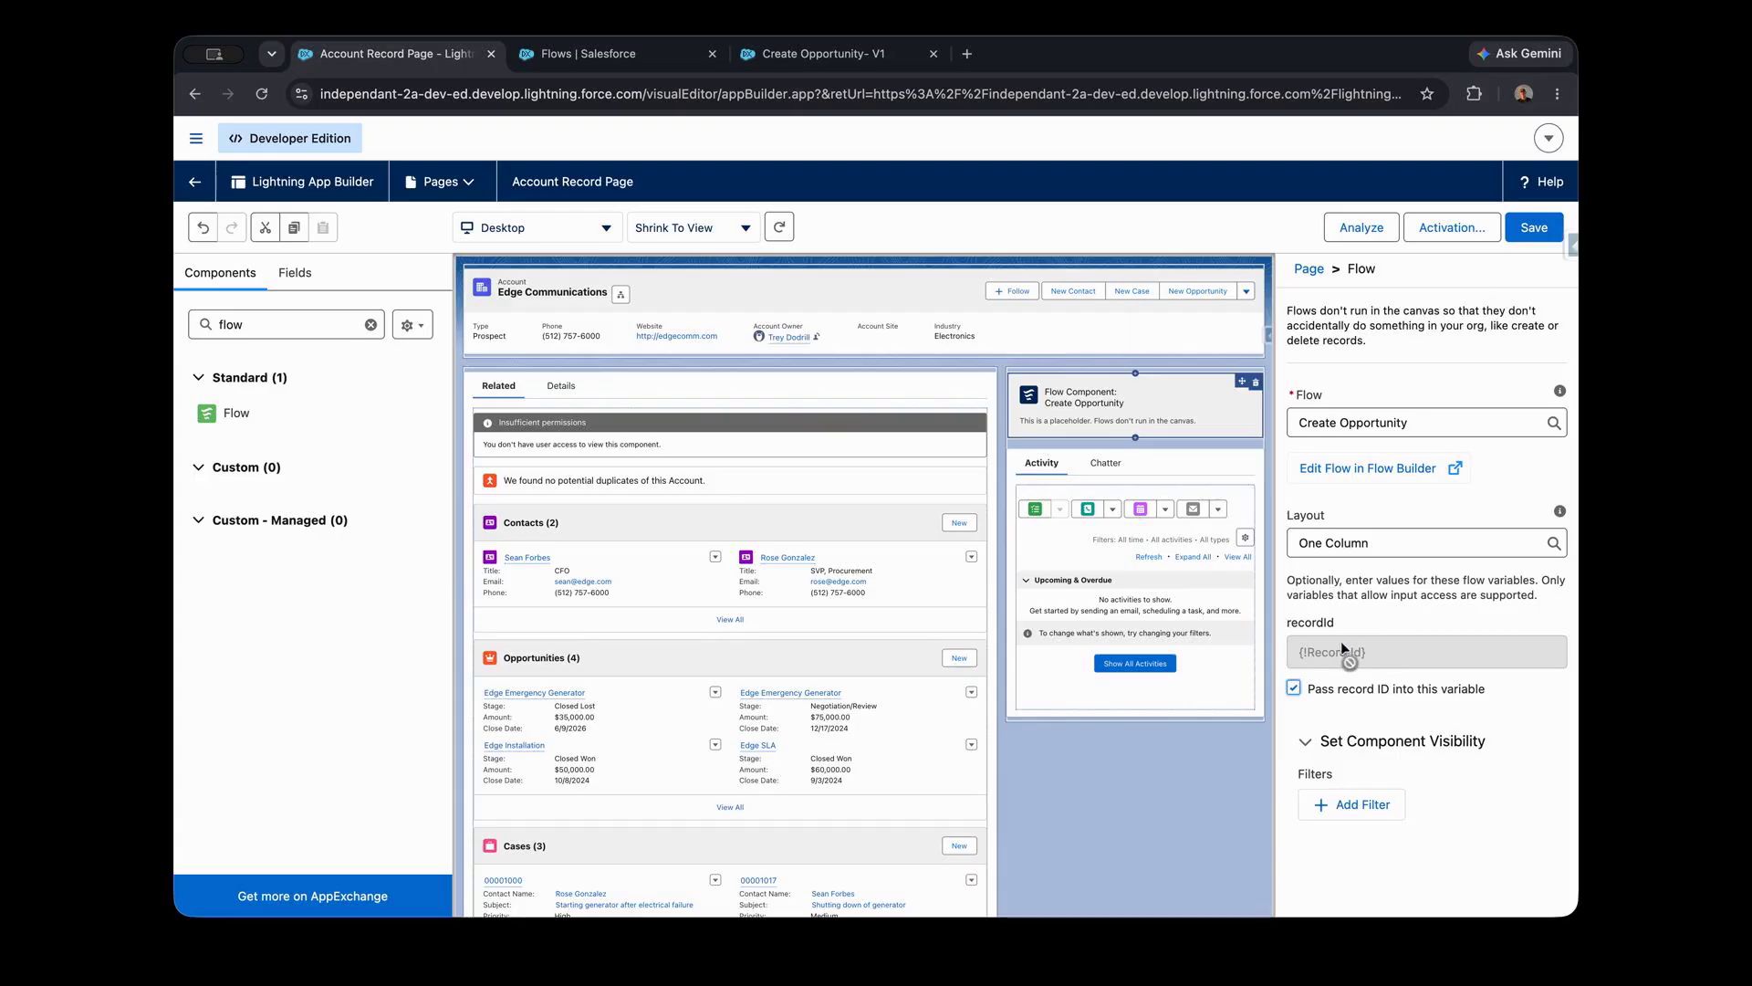
pyautogui.click(1530, 235)
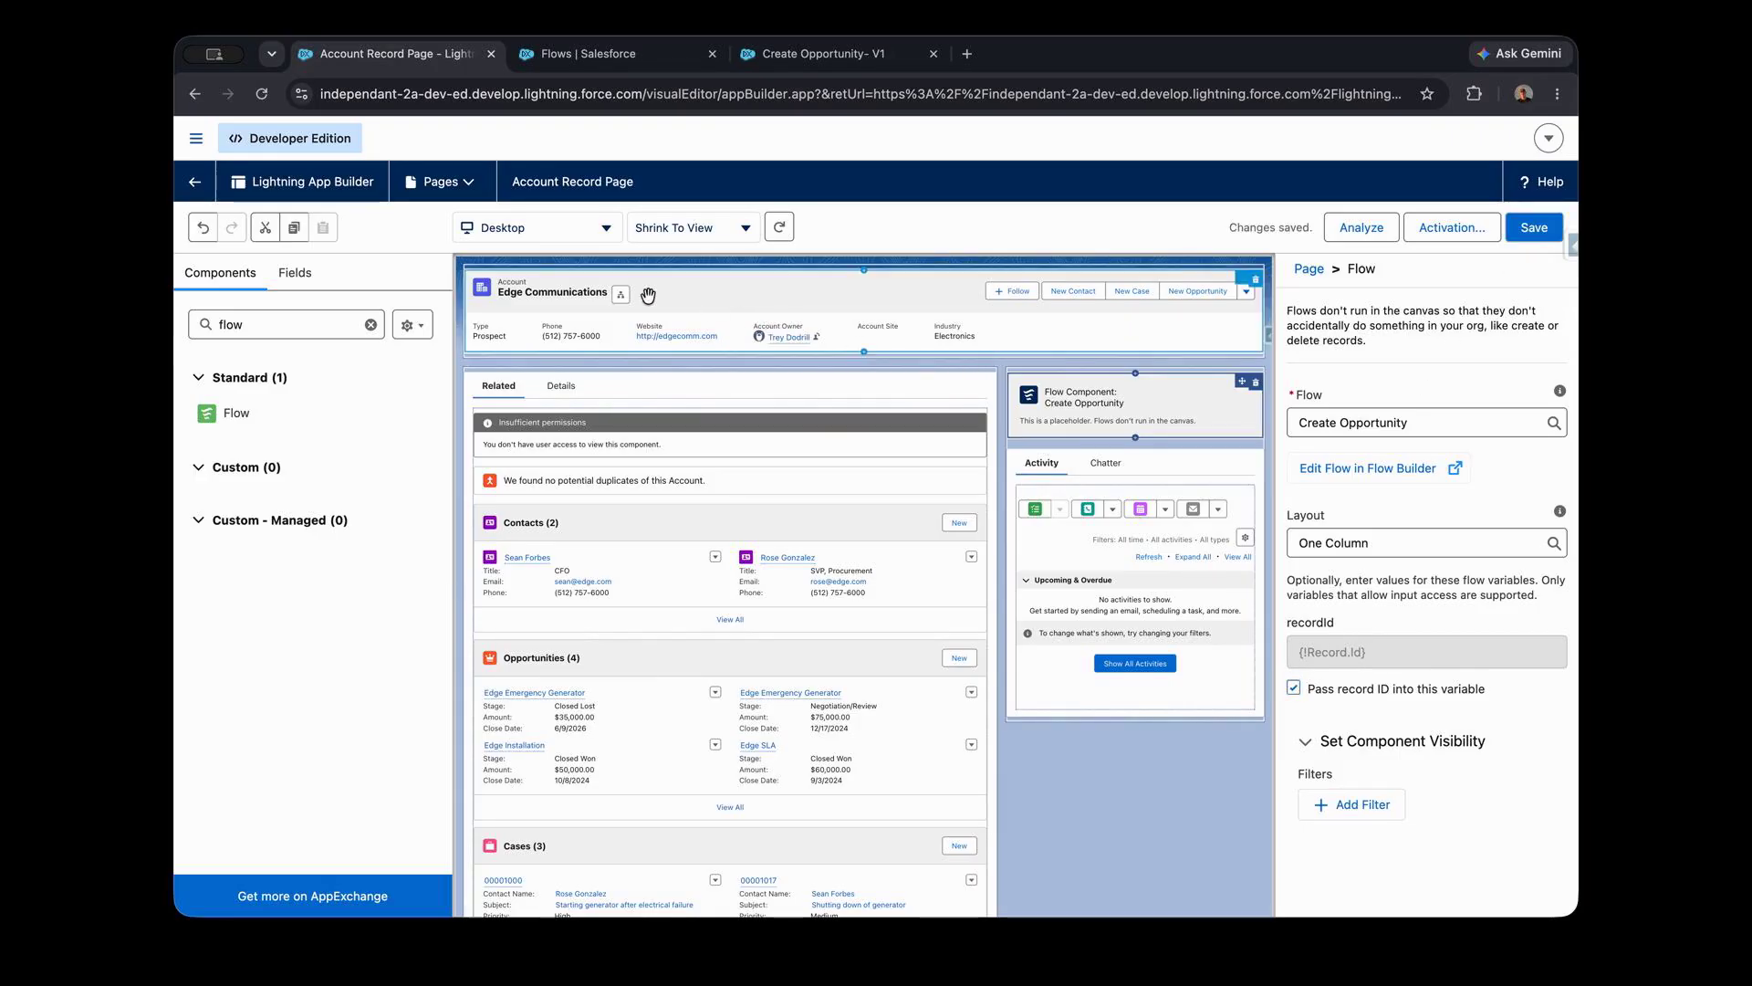
pyautogui.click(194, 182)
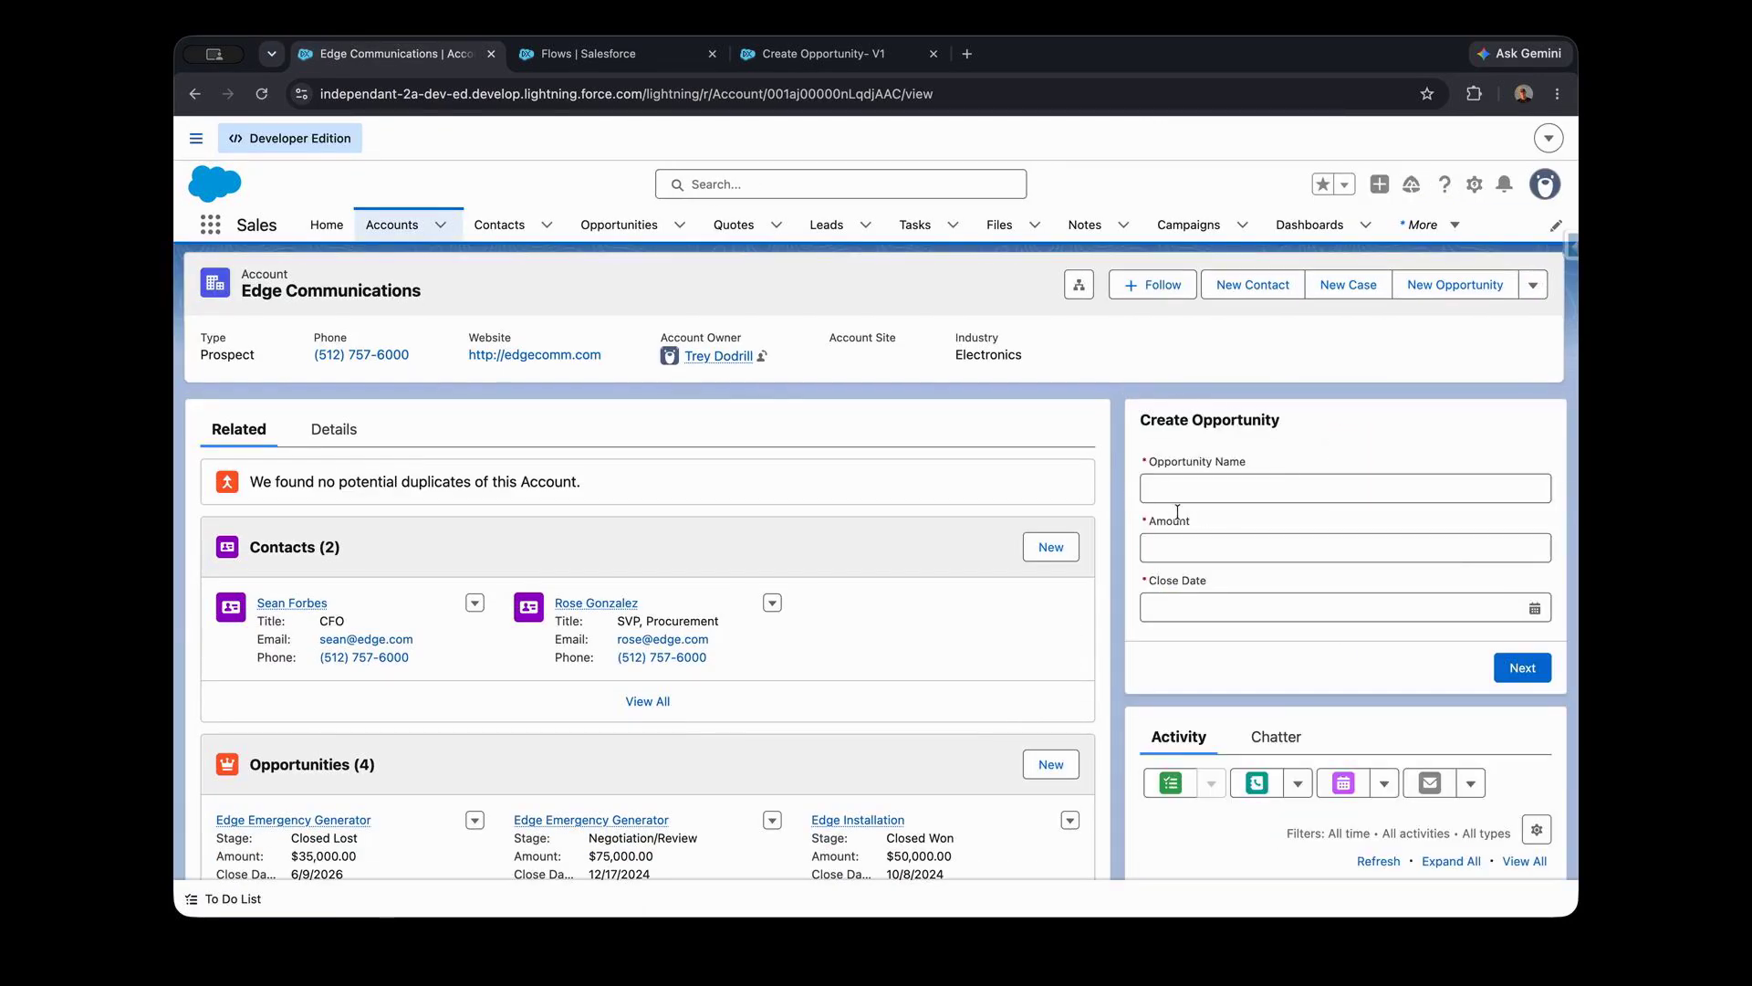
# - Submit the account's Create Opportunity form with a test opportunity name, an amount of 2 and a close date of Jun 15, 2026
pyautogui.click(1222, 480)
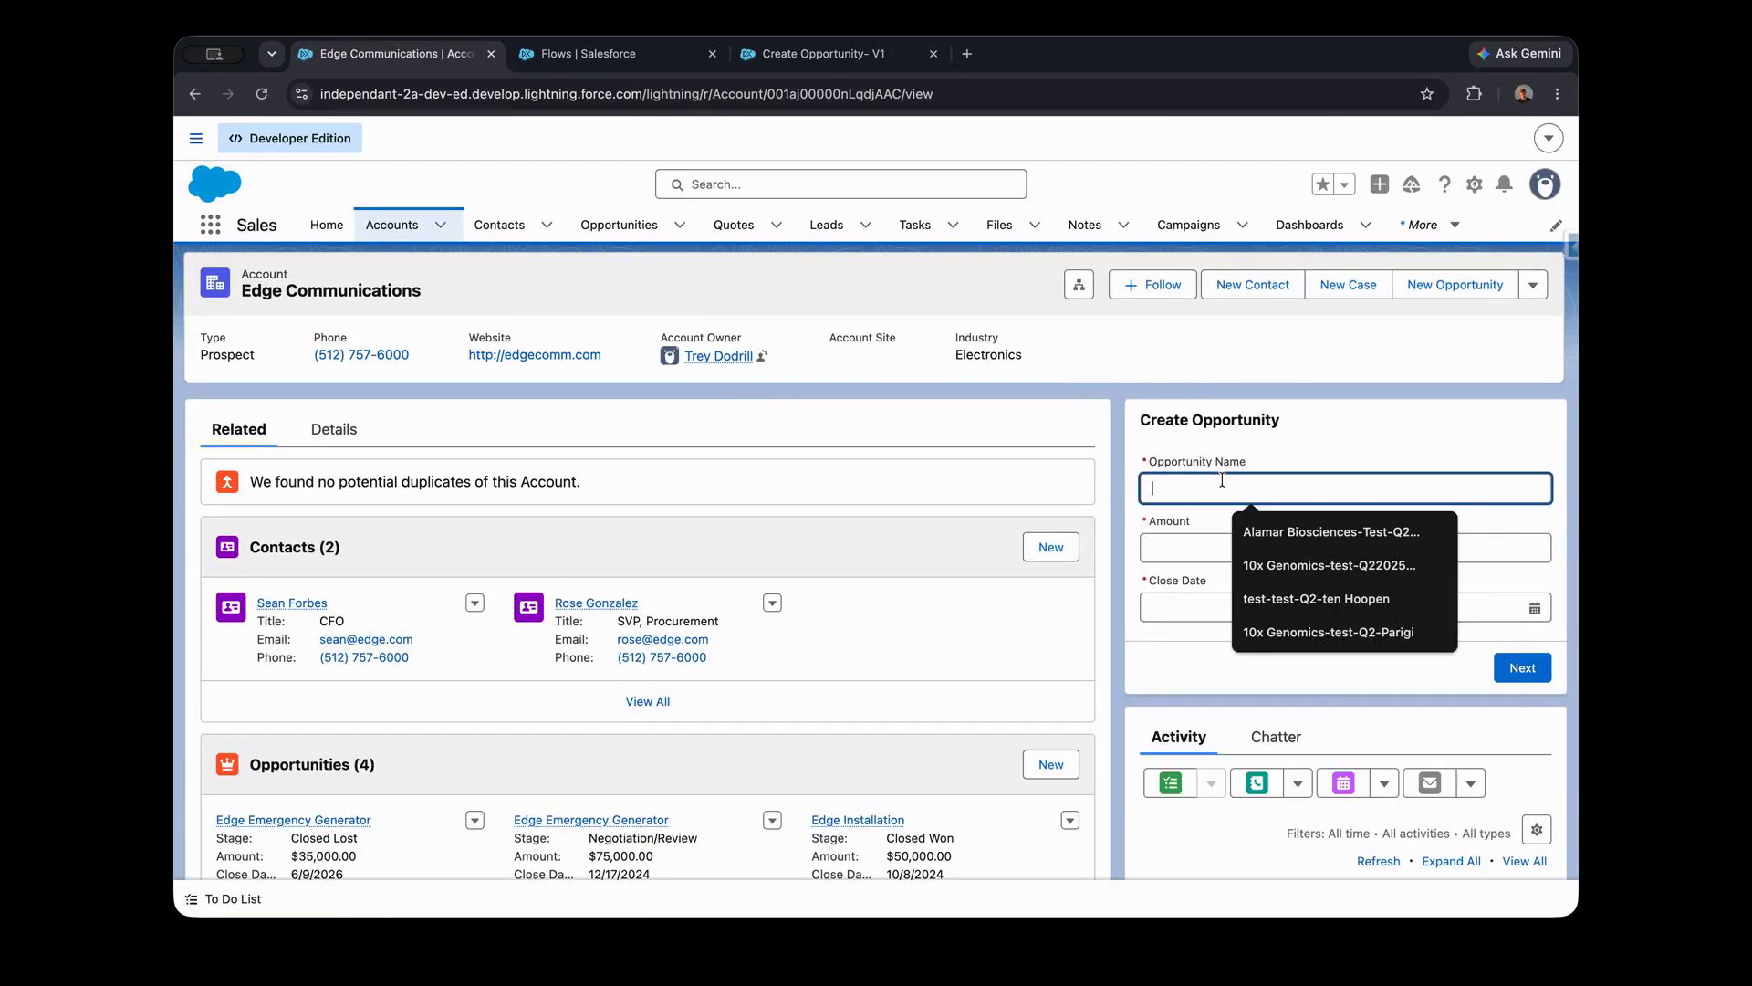
pyautogui.write("Trey's Test Opp")
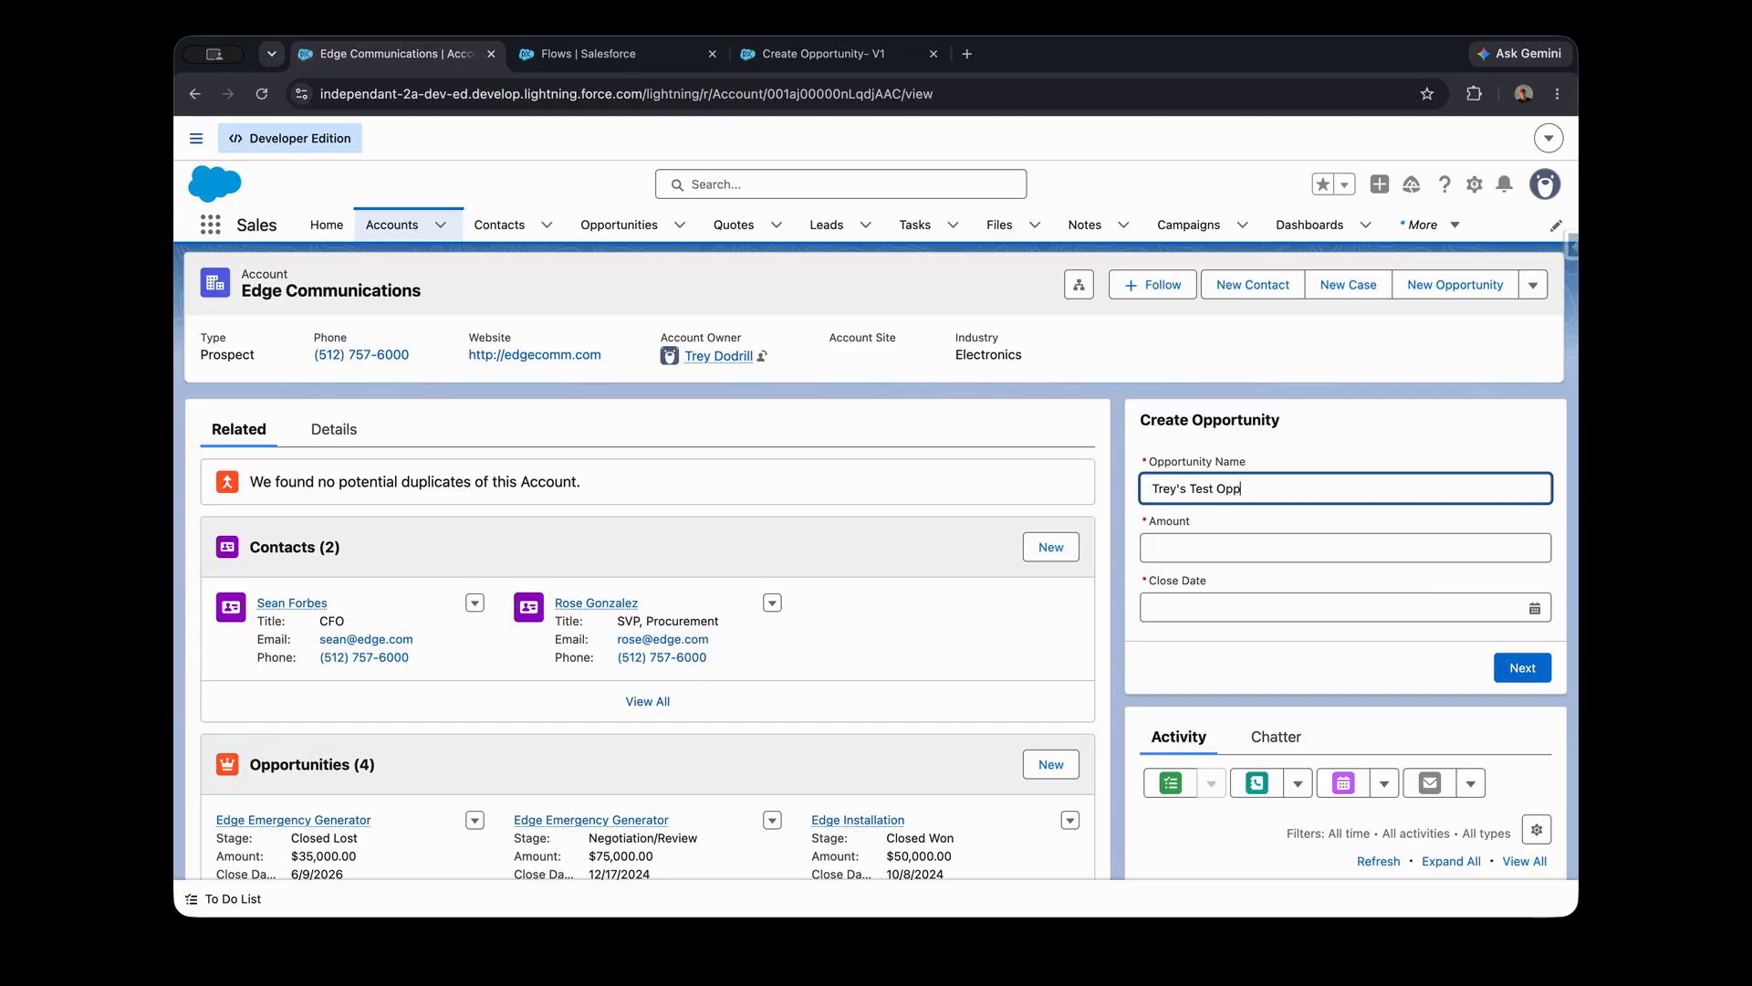
pyautogui.click(1214, 548)
pyautogui.write('2')
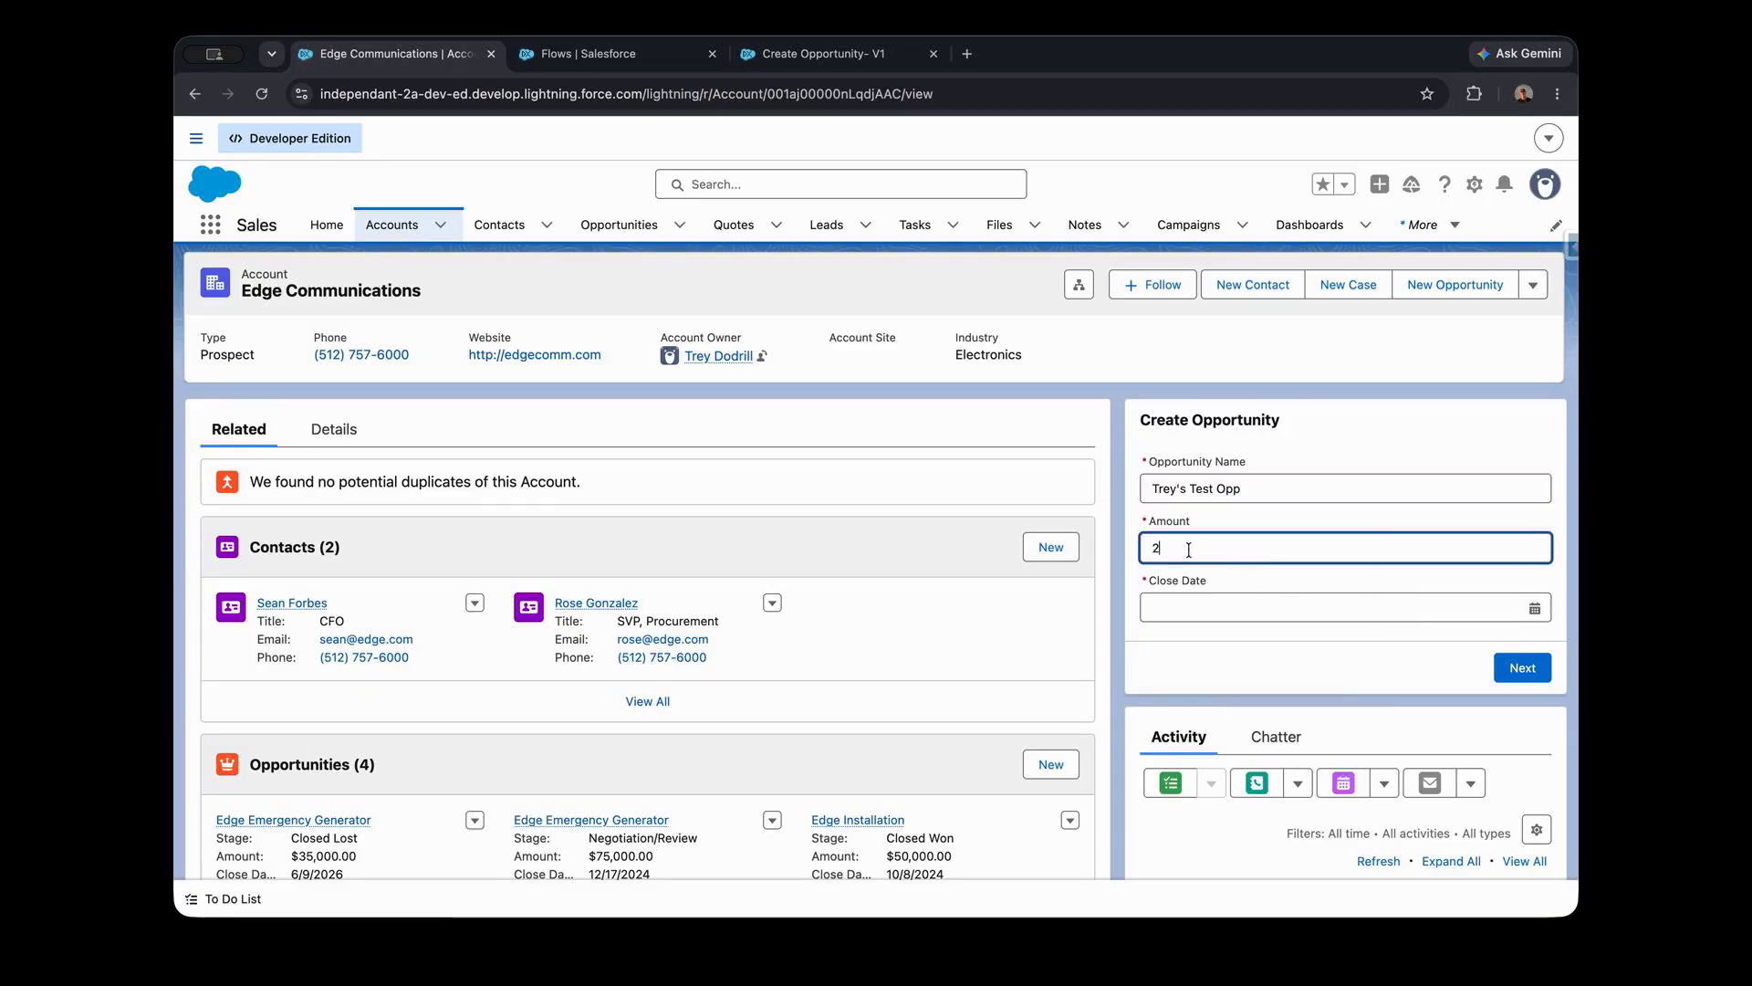
pyautogui.click(1187, 606)
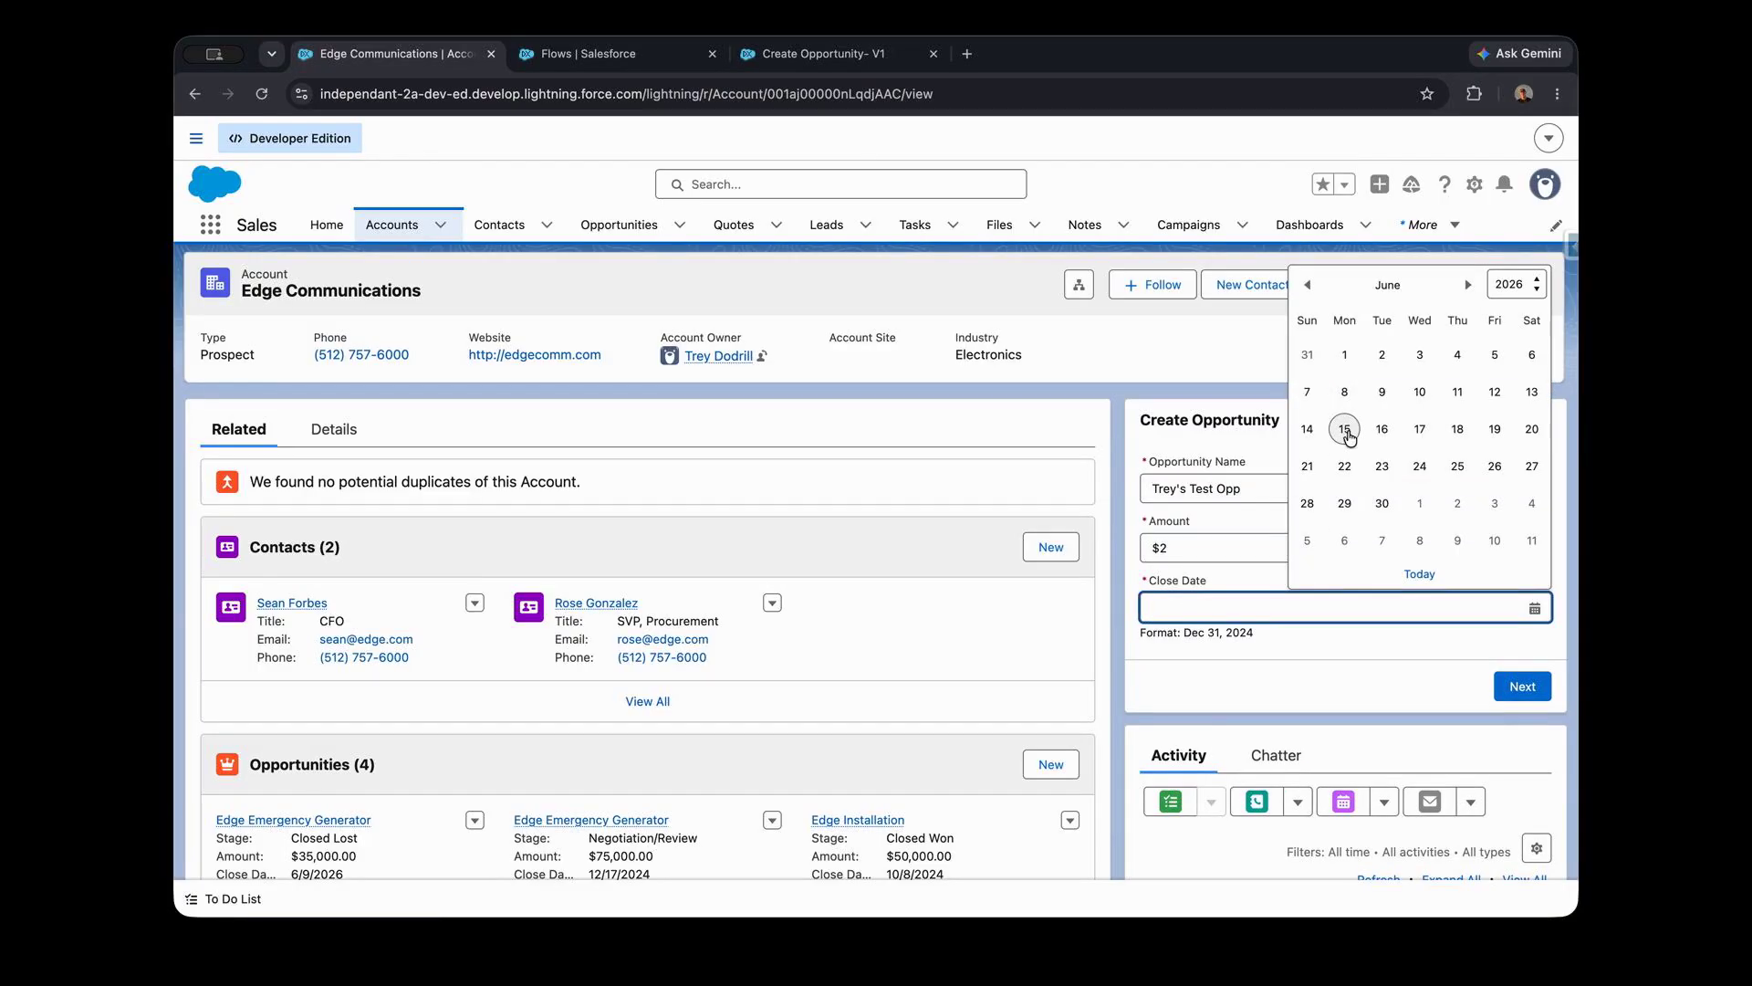
pyautogui.click(1347, 431)
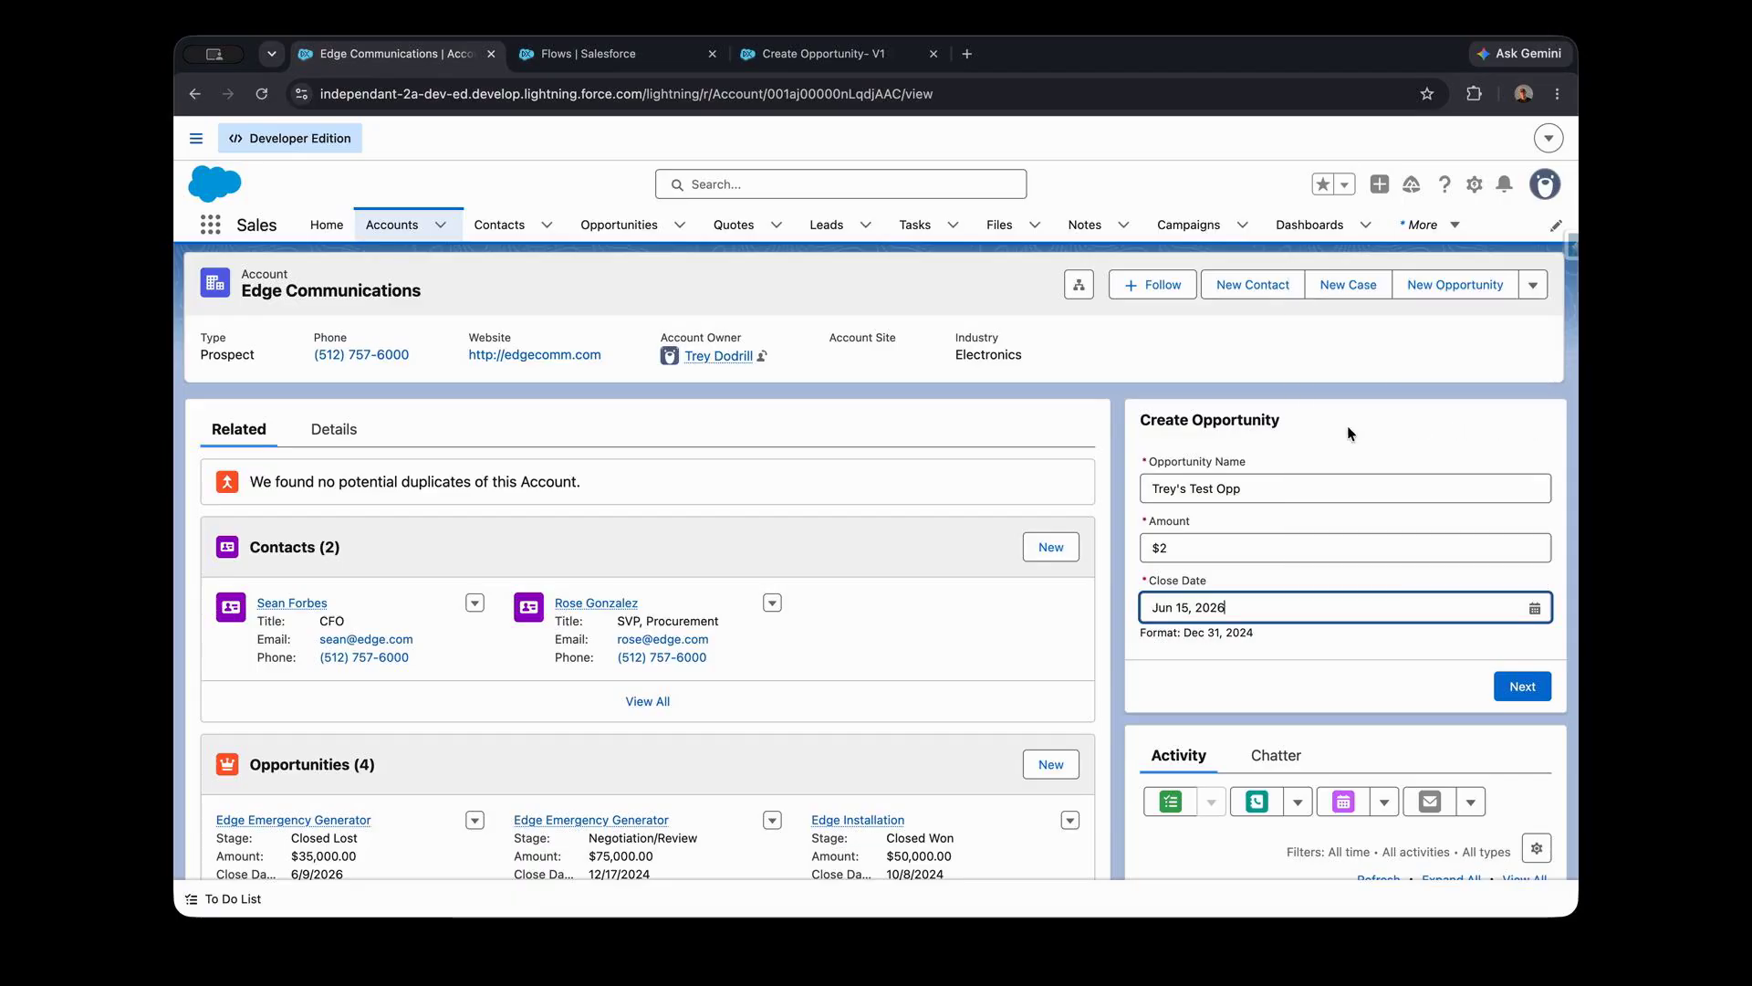
pyautogui.click(1522, 686)
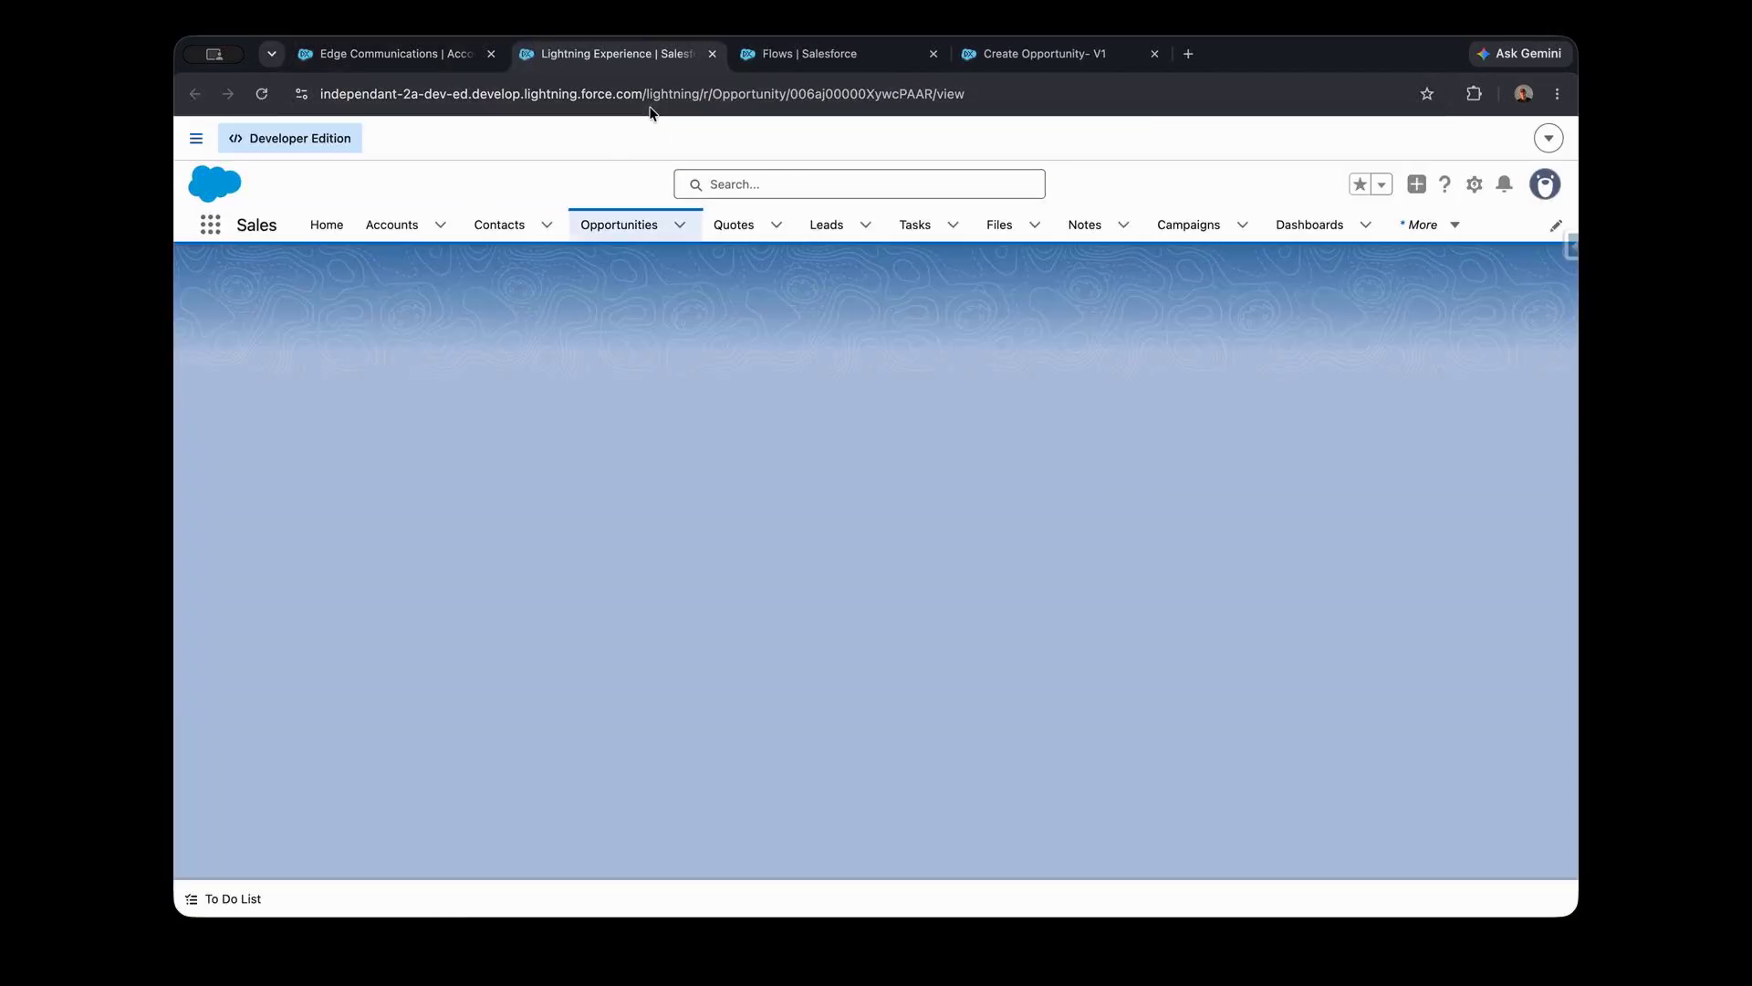
# - Examine the new opportunity's details, including its account, amount, close date and stage, without saving any edits
pyautogui.scroll(-2, 588, 409)
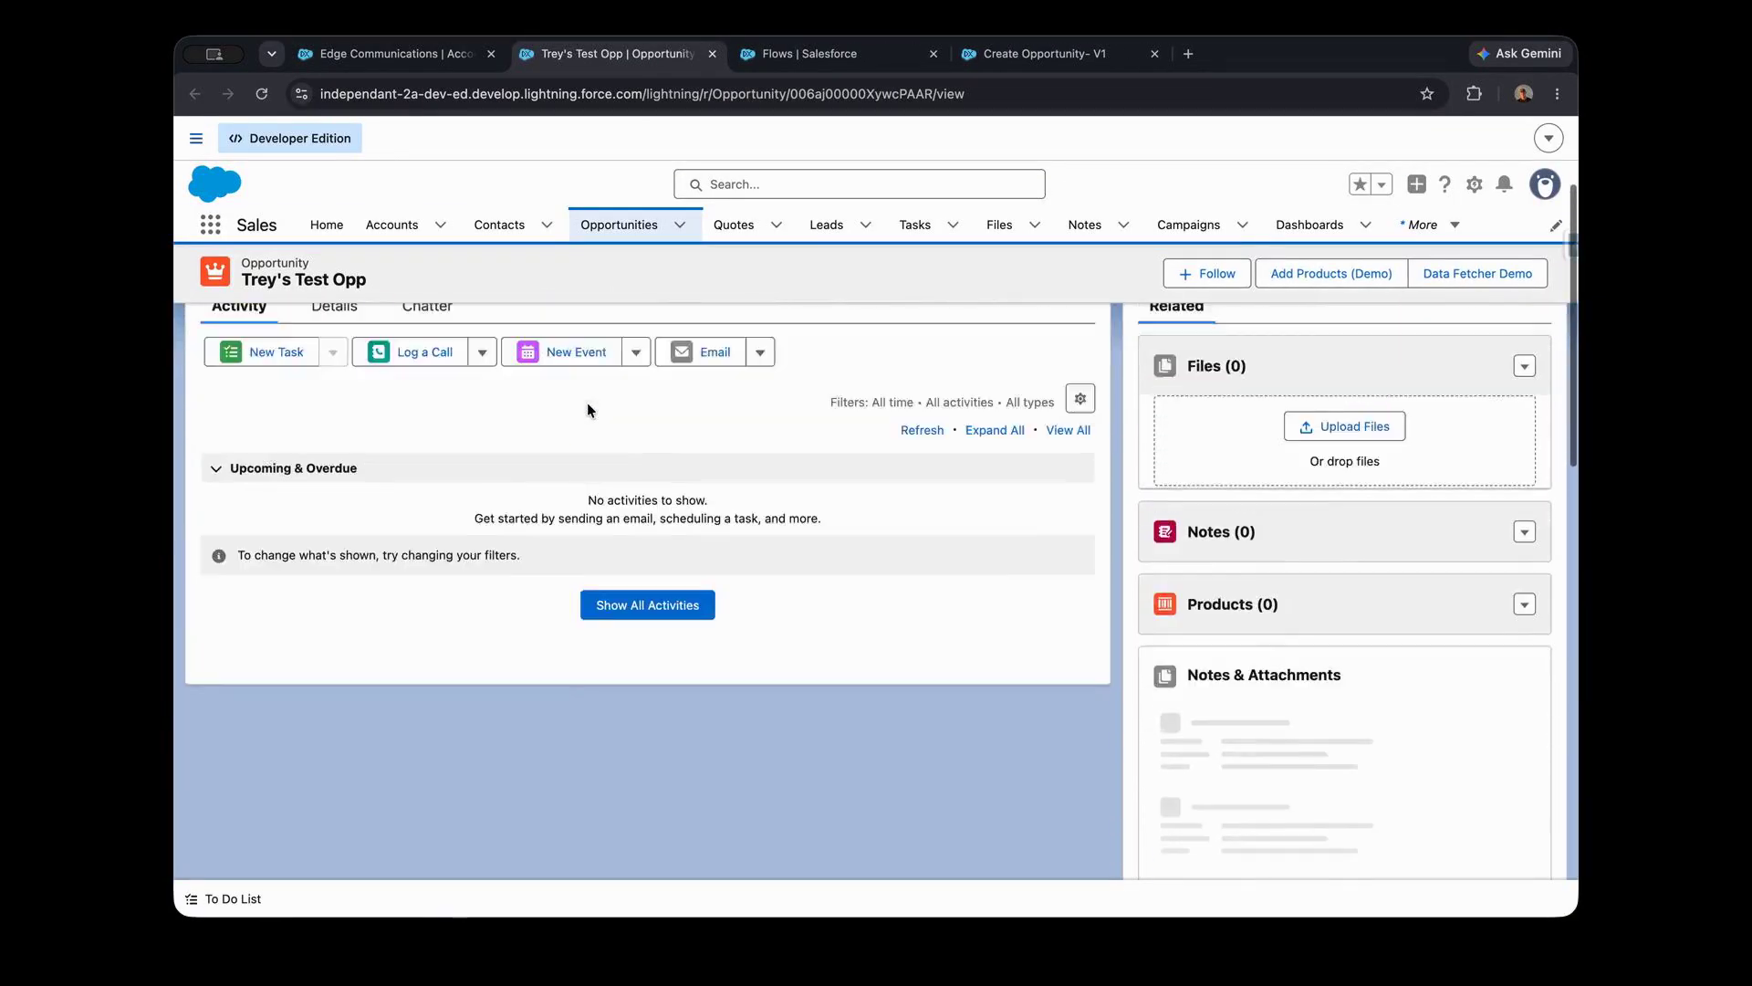
pyautogui.scroll(3, 587, 410)
pyautogui.click(324, 495)
pyautogui.scroll(-1, 551, 477)
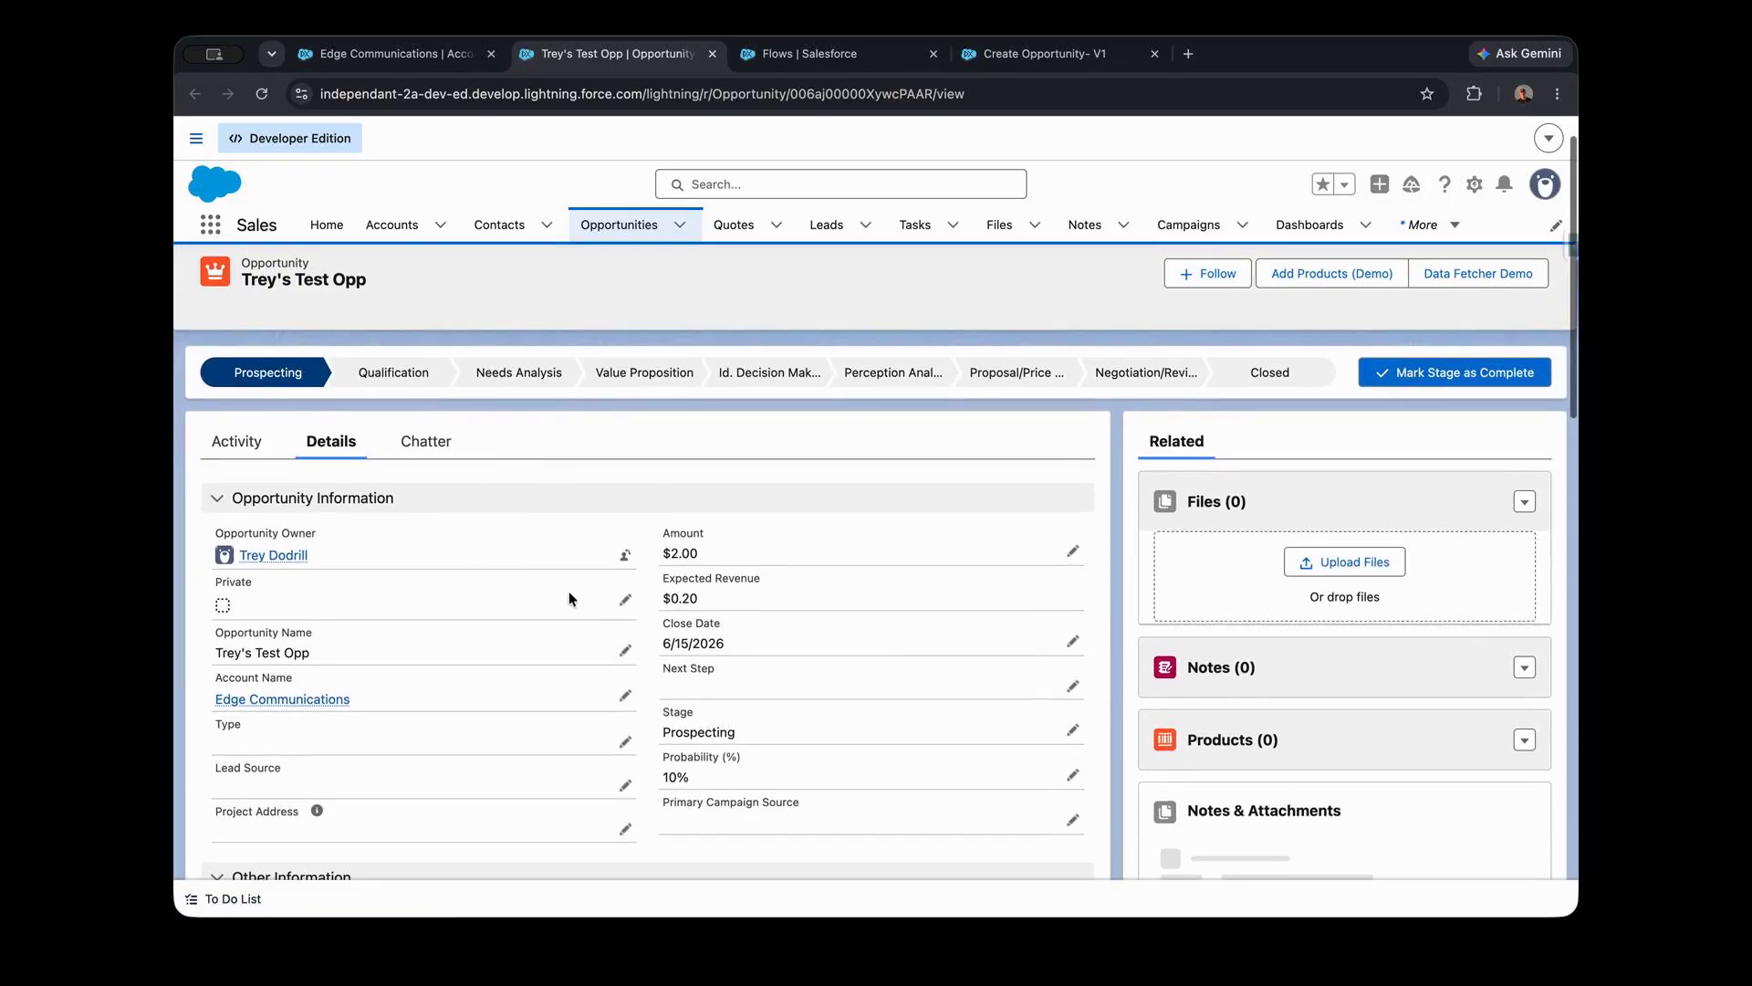
pyautogui.scroll(-2, 567, 591)
pyautogui.click(626, 450)
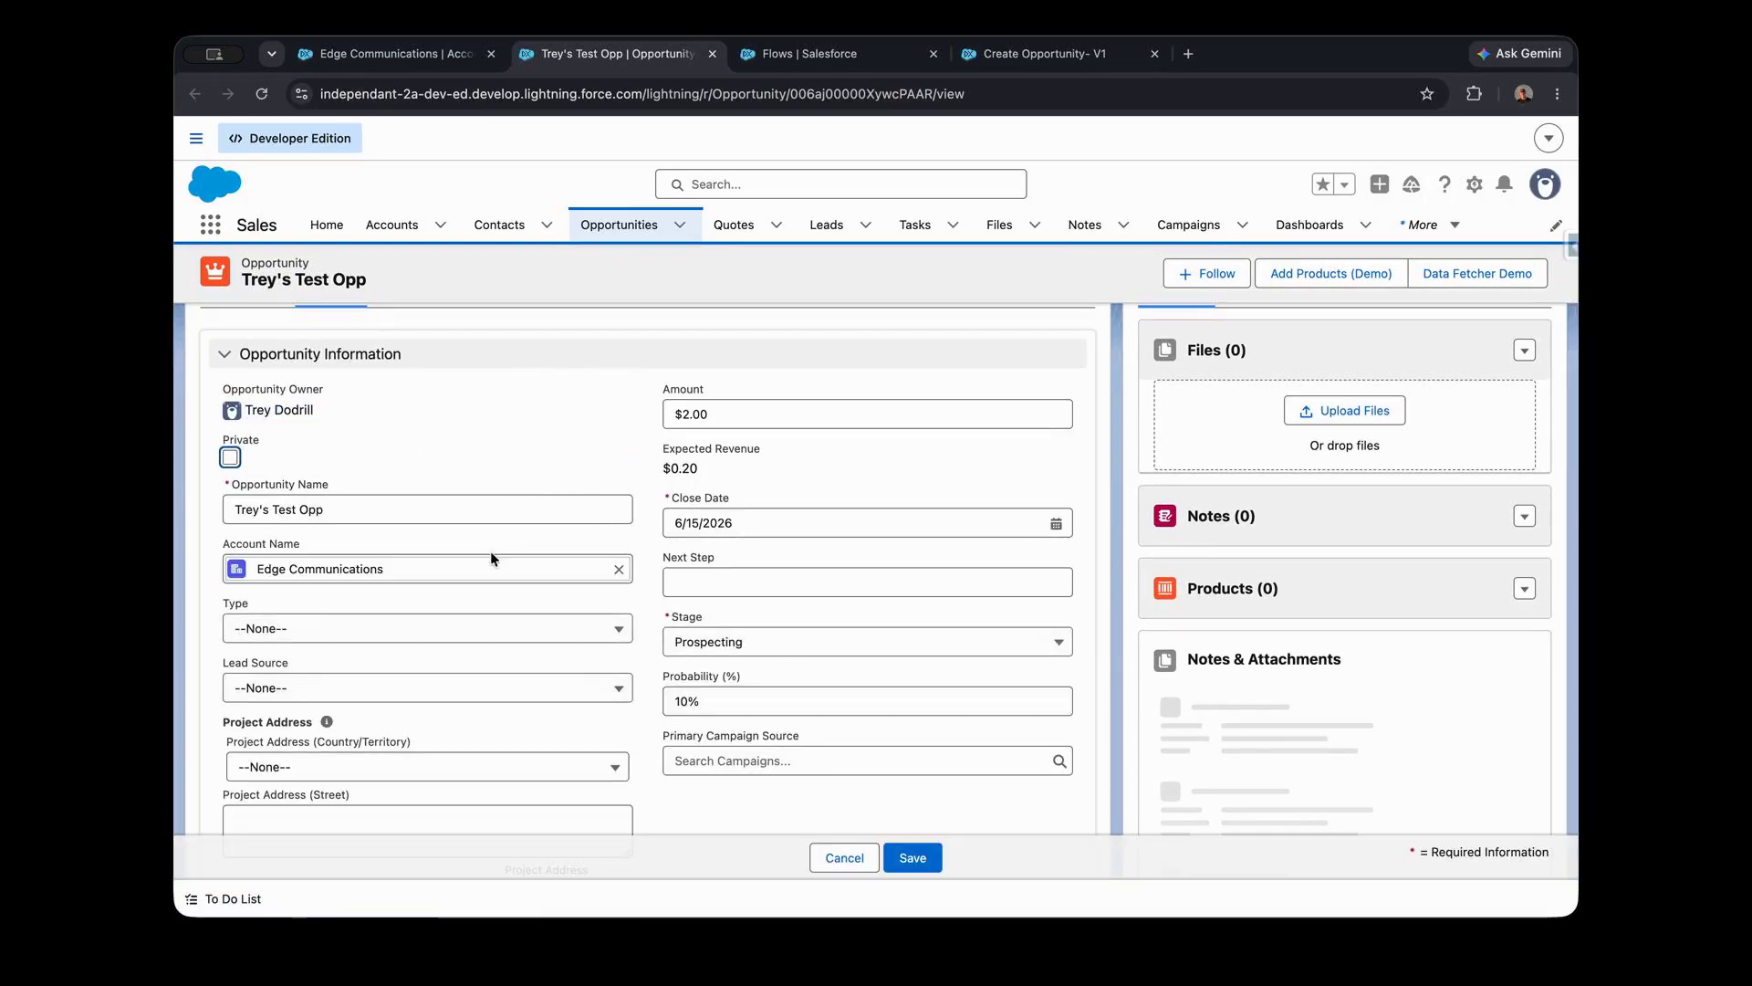
pyautogui.click(844, 857)
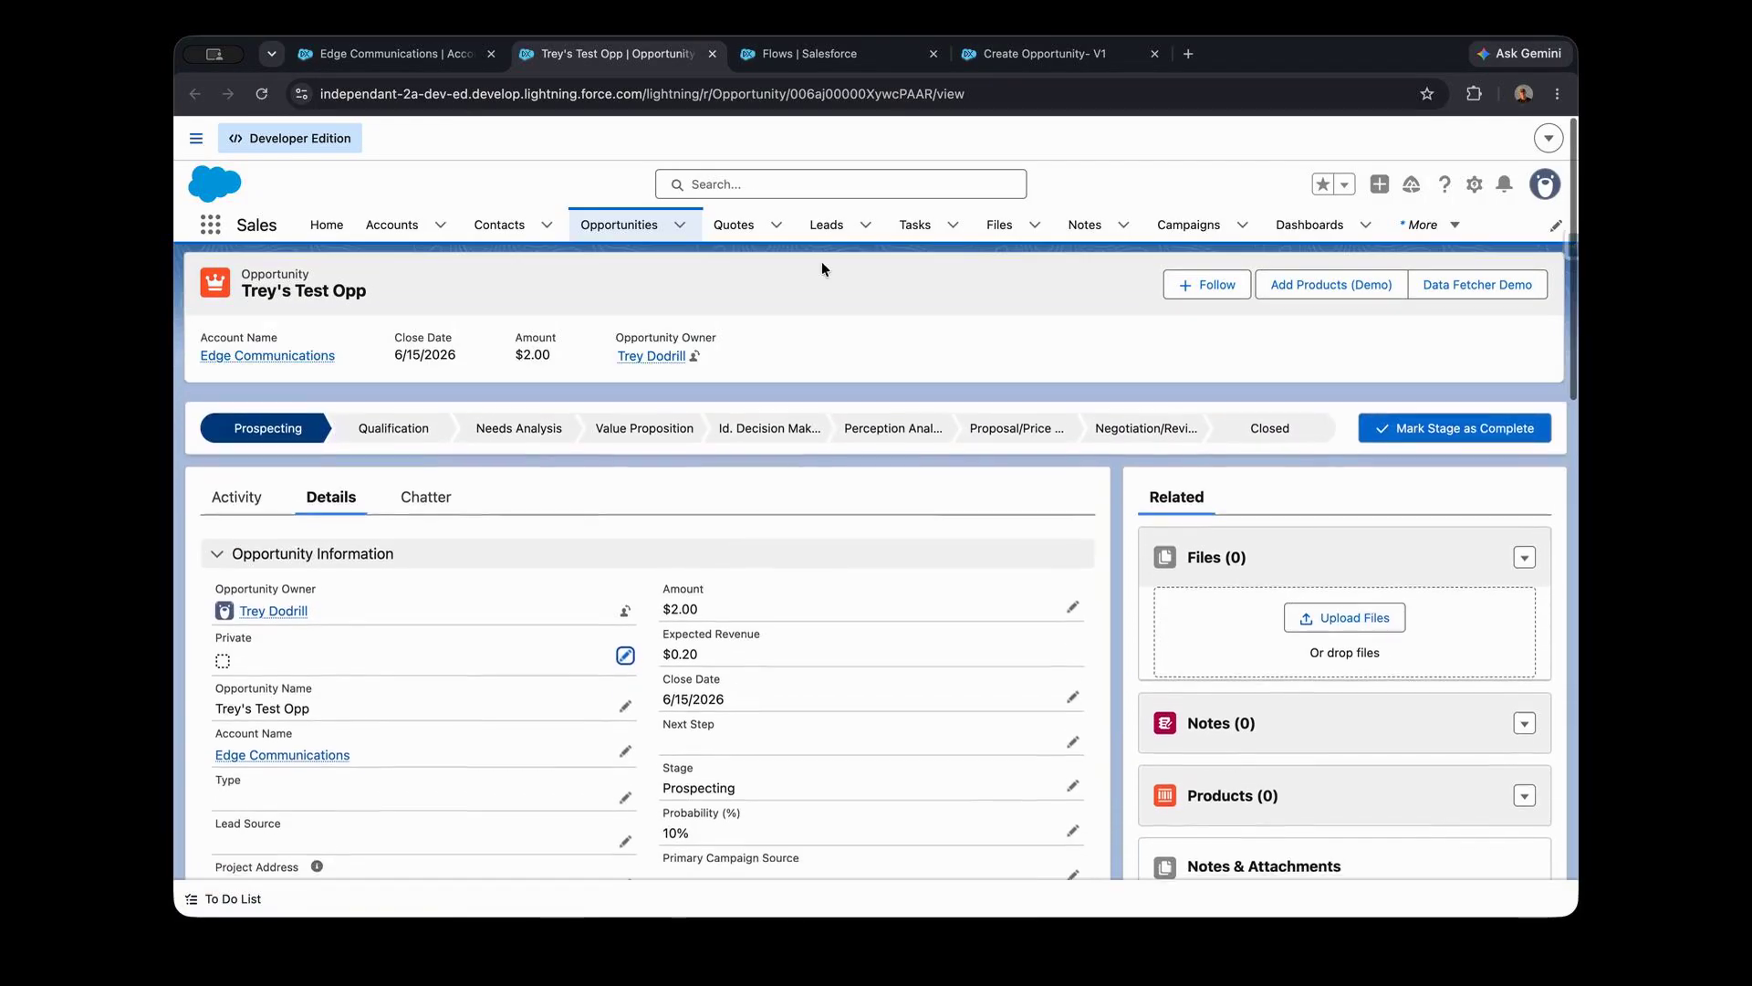
# - Close the test opportunity and Flows list pages and return to the Create Opportunity flow
pyautogui.click(713, 55)
pyautogui.click(763, 59)
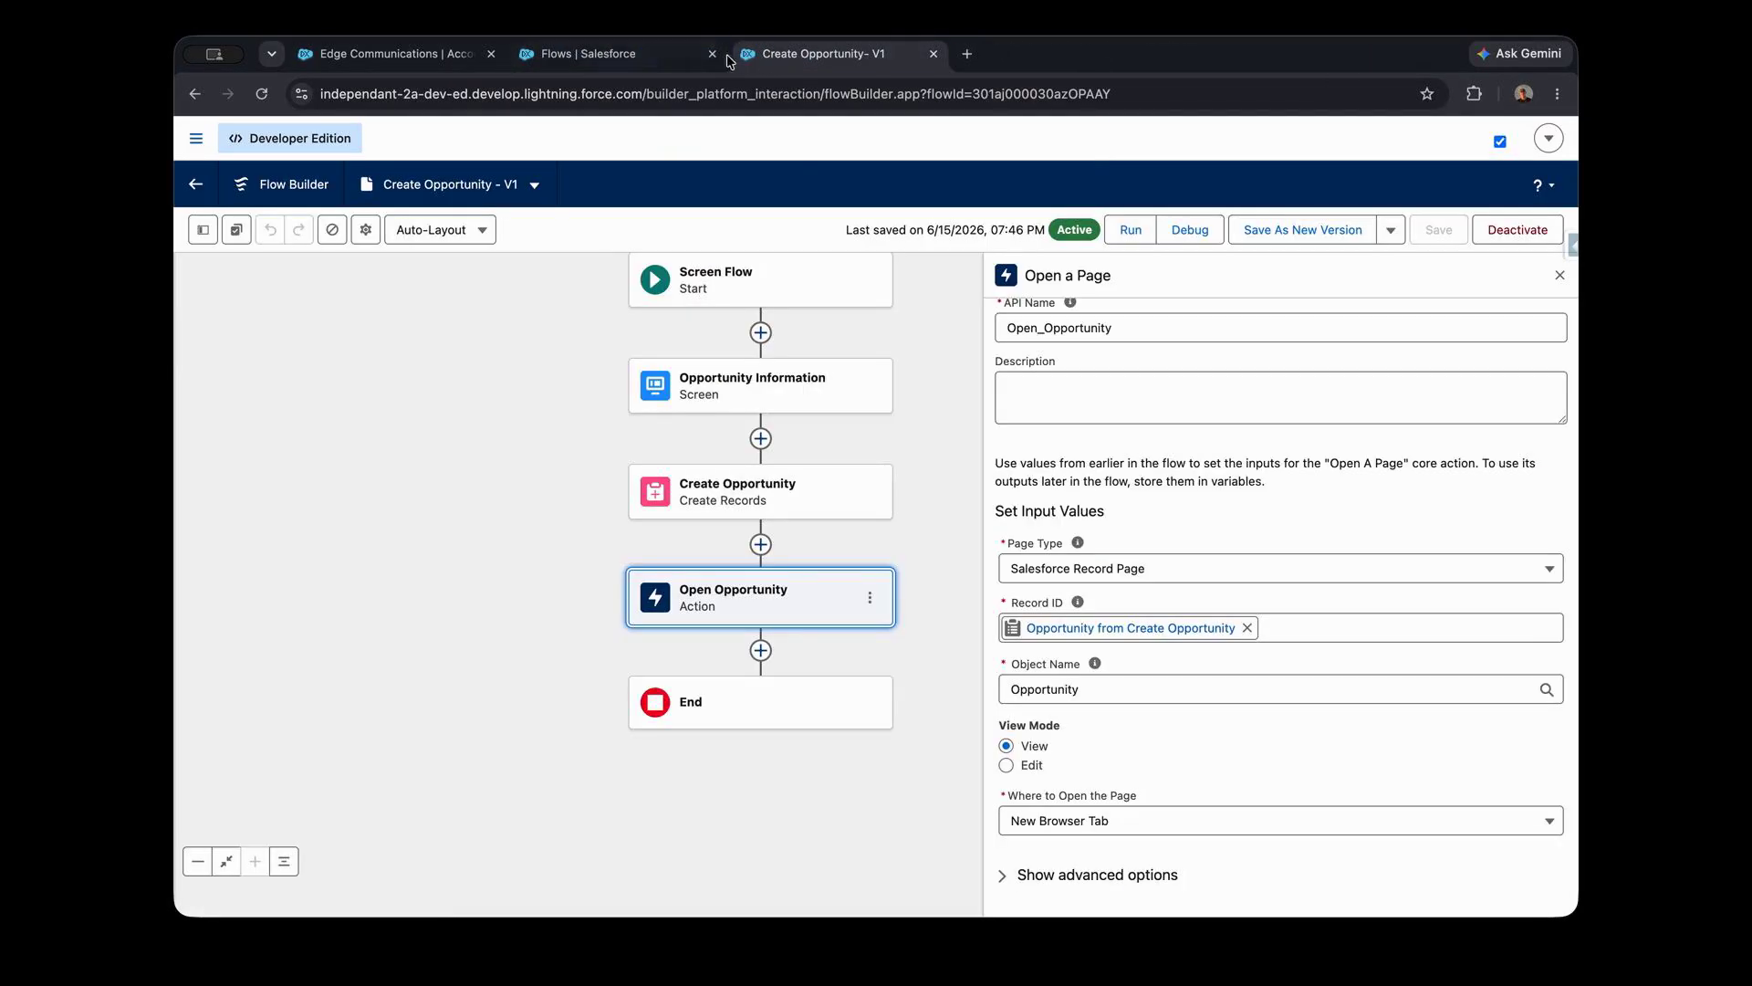
pyautogui.click(713, 54)
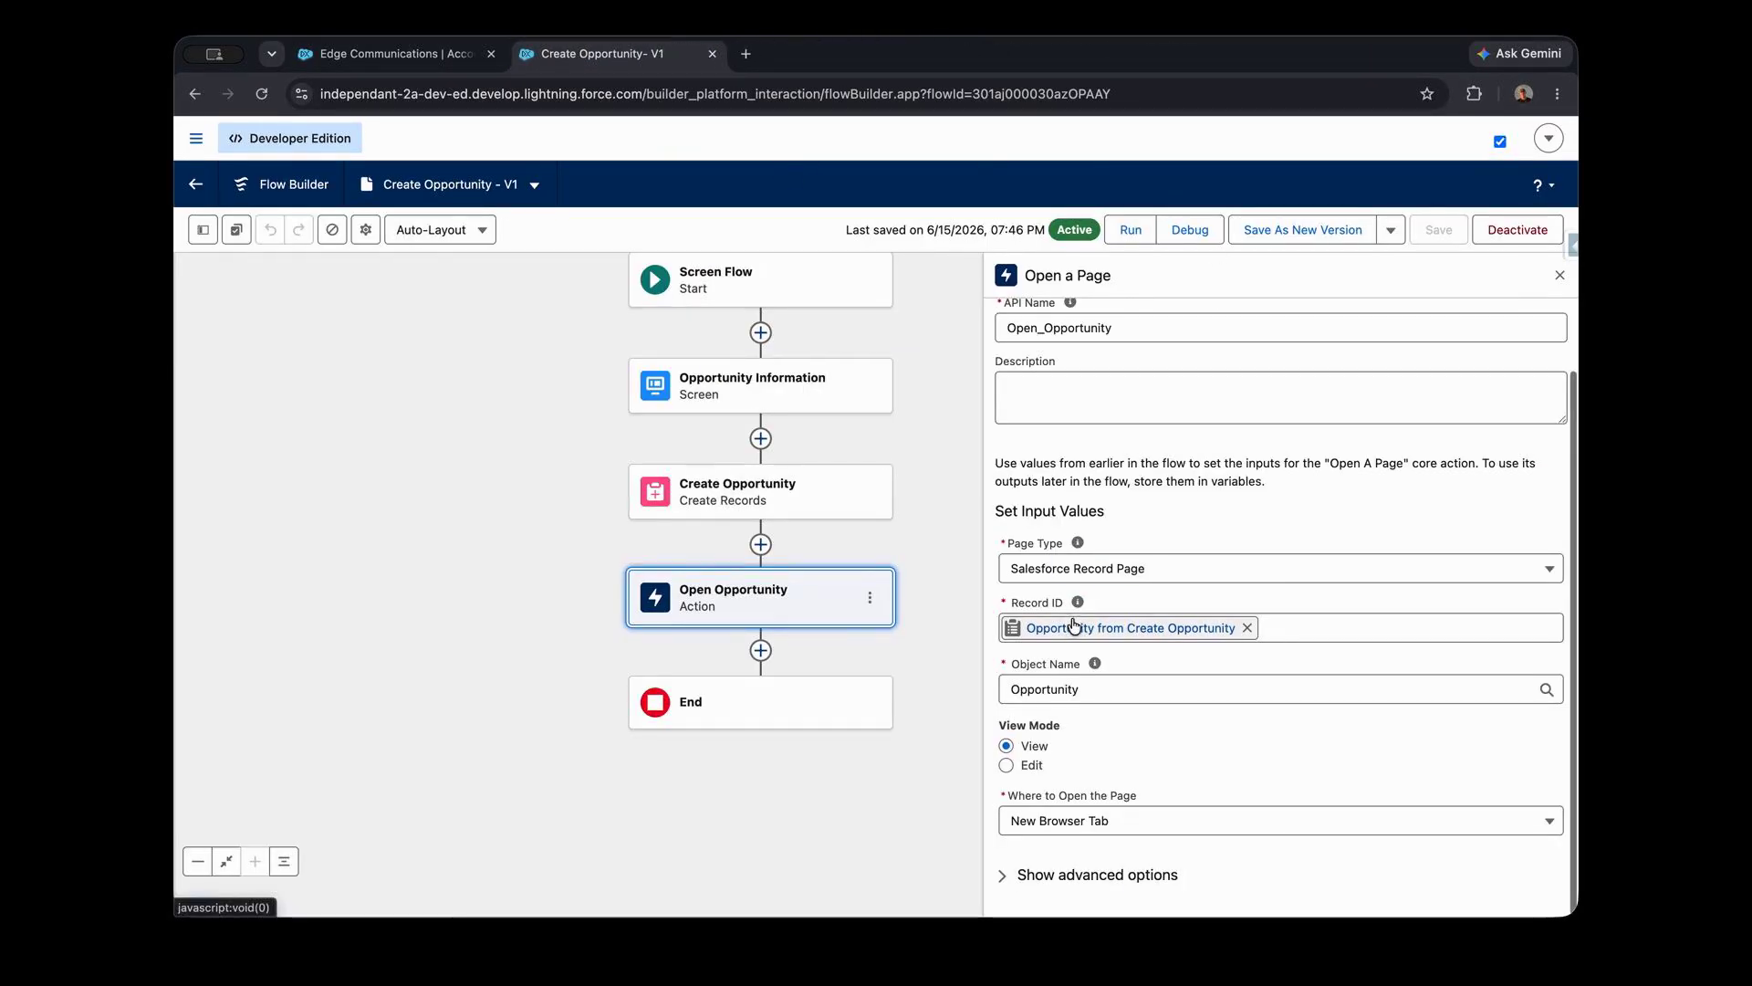
# - Change the Open Opportunity action's view mode to Edit, then save the flow as a new version and activate it
pyautogui.click(1005, 765)
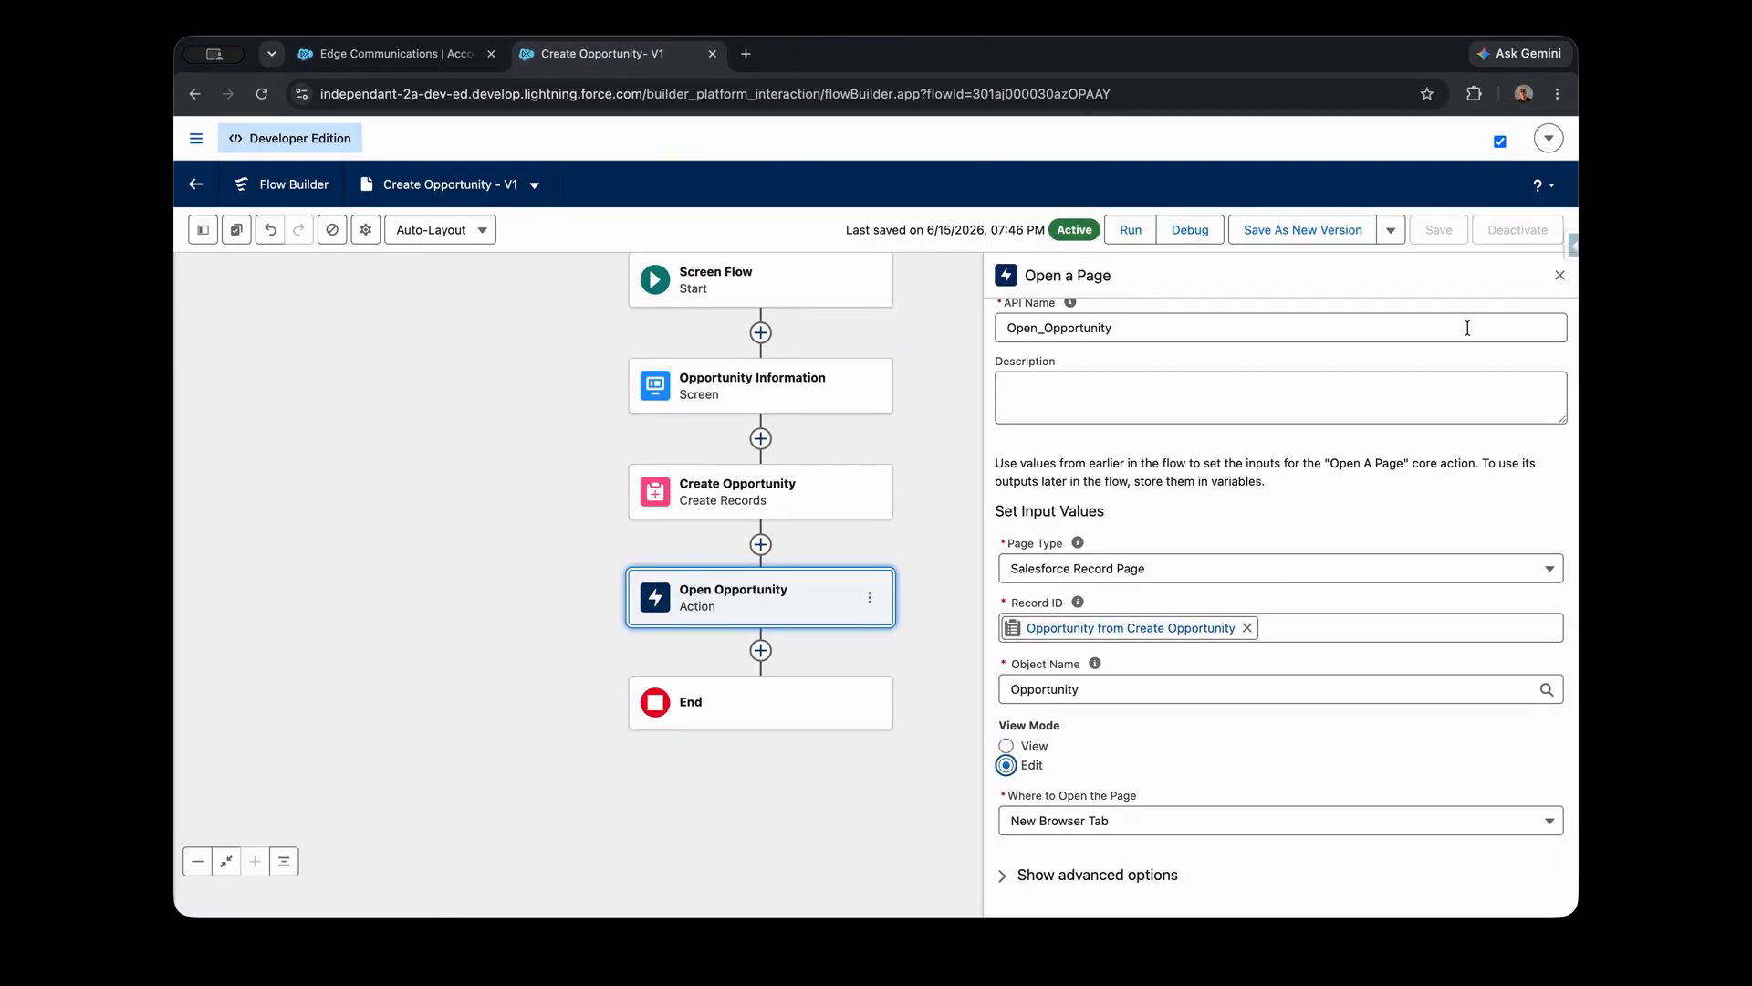
pyautogui.click(1328, 229)
pyautogui.click(1214, 671)
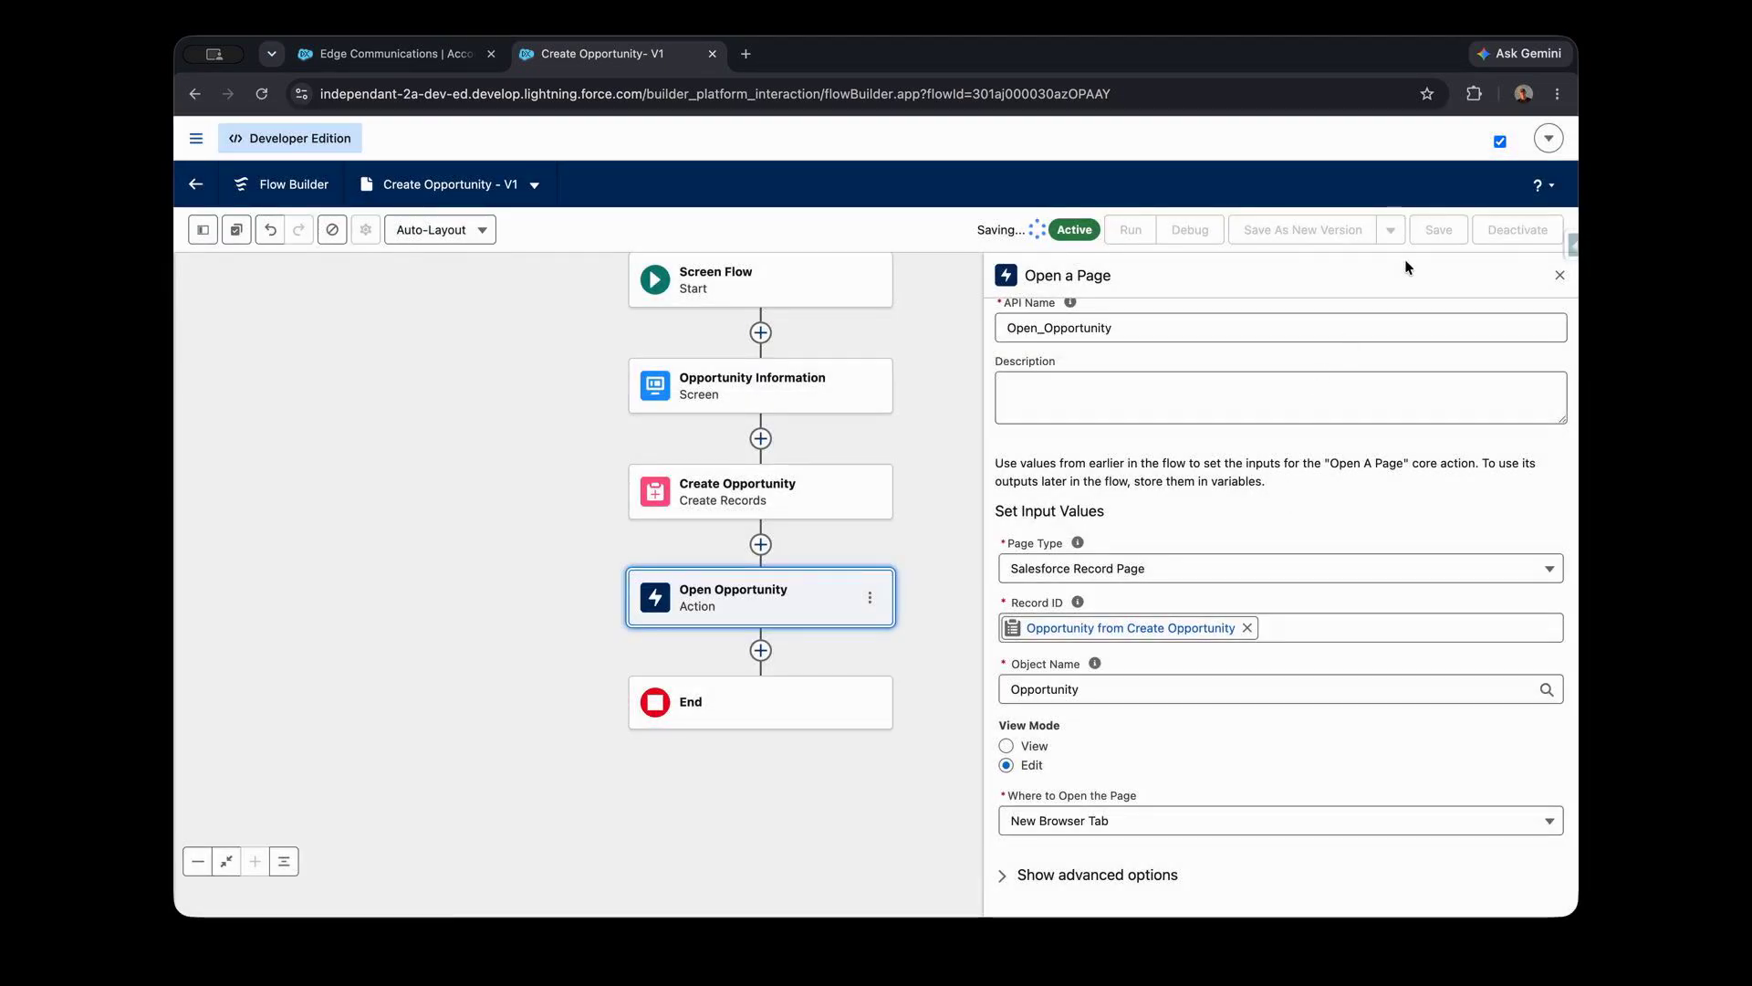
pyautogui.click(1557, 229)
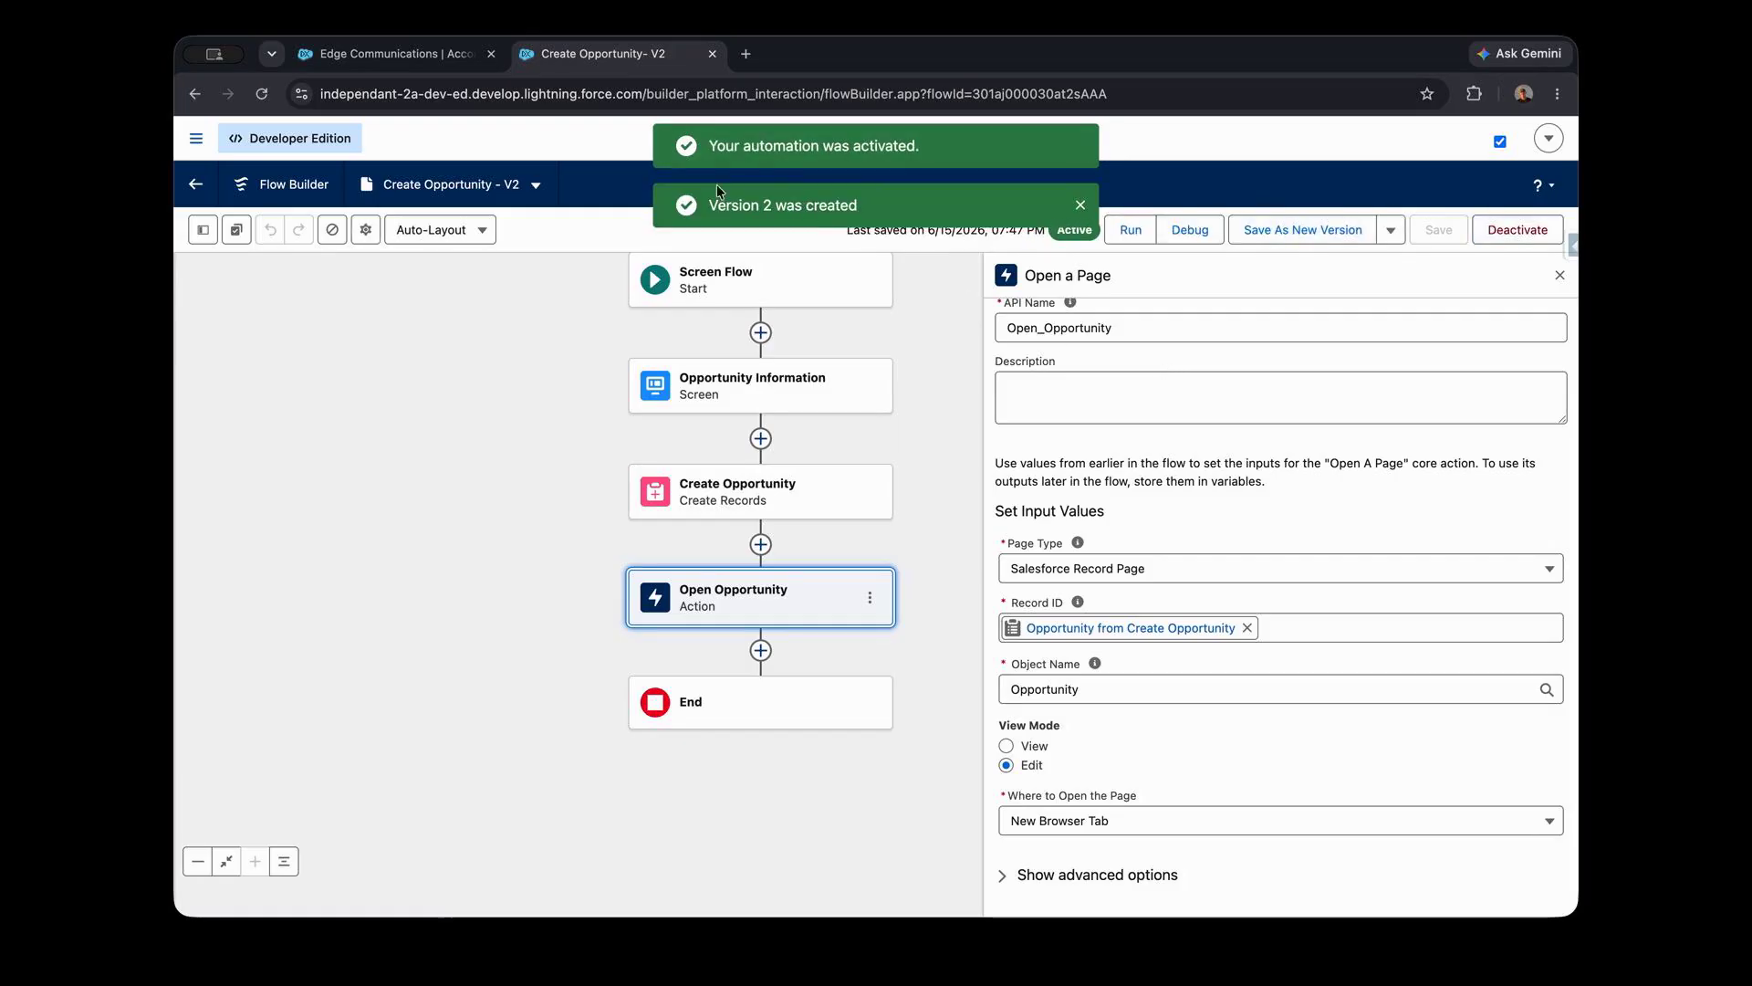
# - Reload the Edge Communications account page and submit its Create Opportunity form with a second test opportunity name, amount 3 and close date Jun 16, 2026
pyautogui.click(433, 58)
pyautogui.press('super+r')
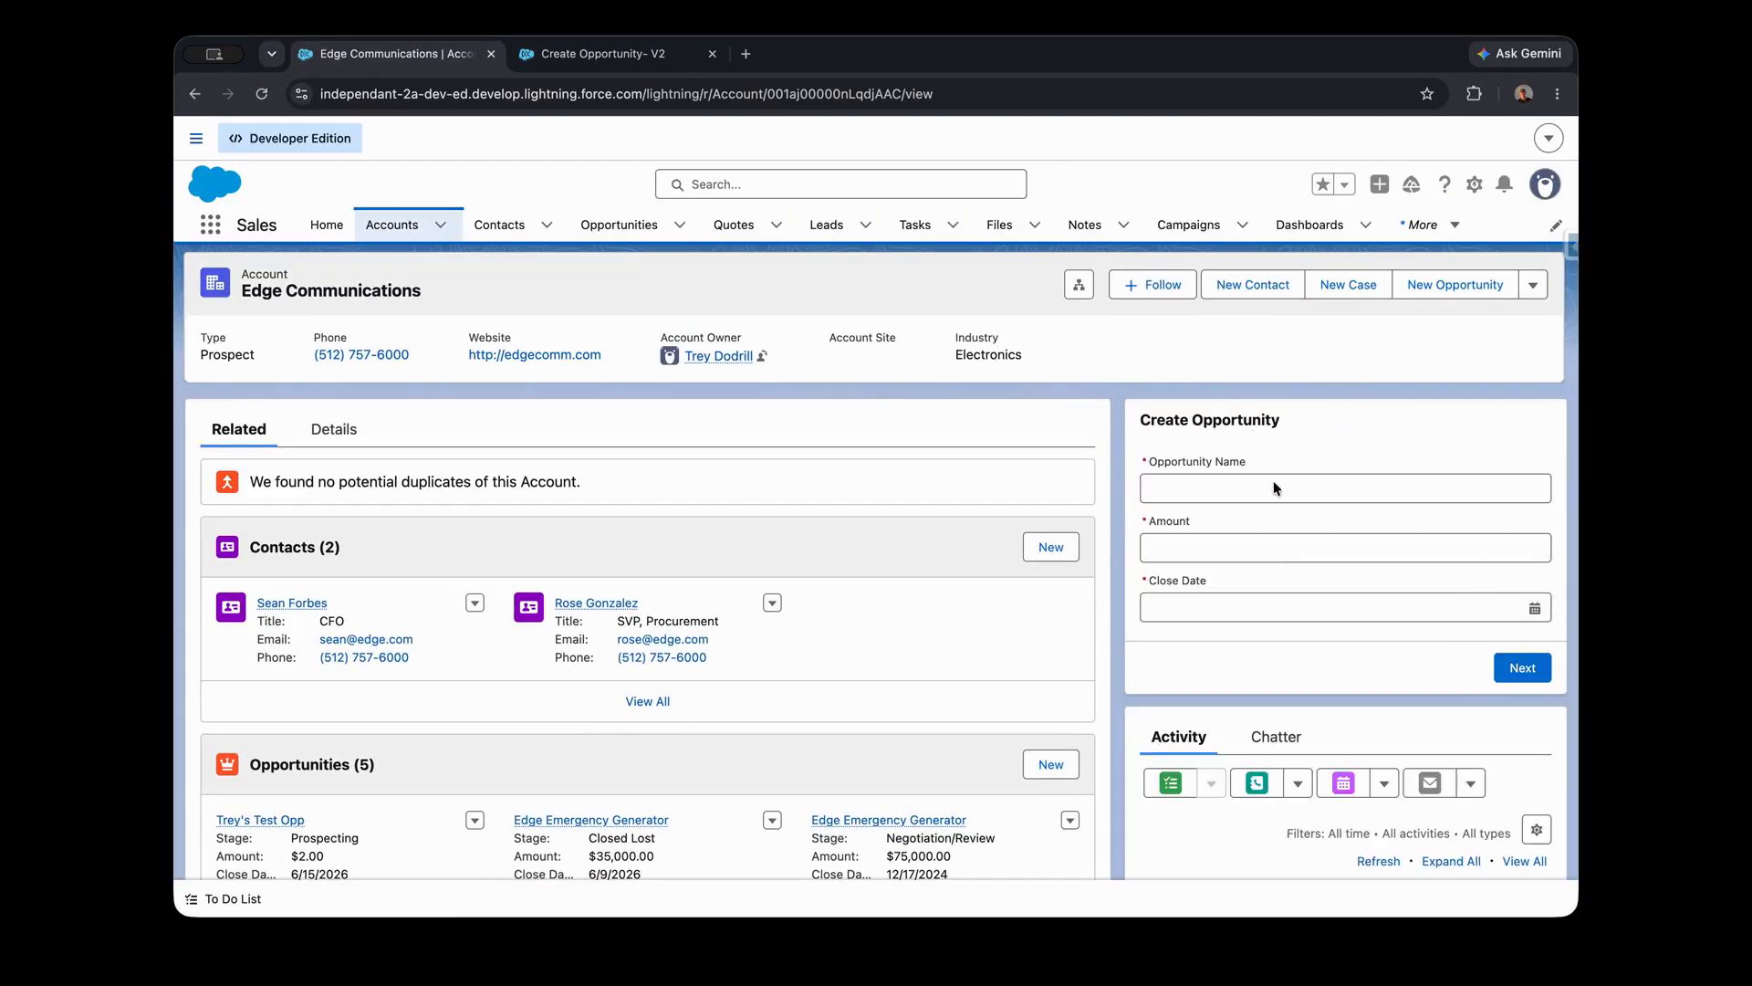
pyautogui.click(1273, 485)
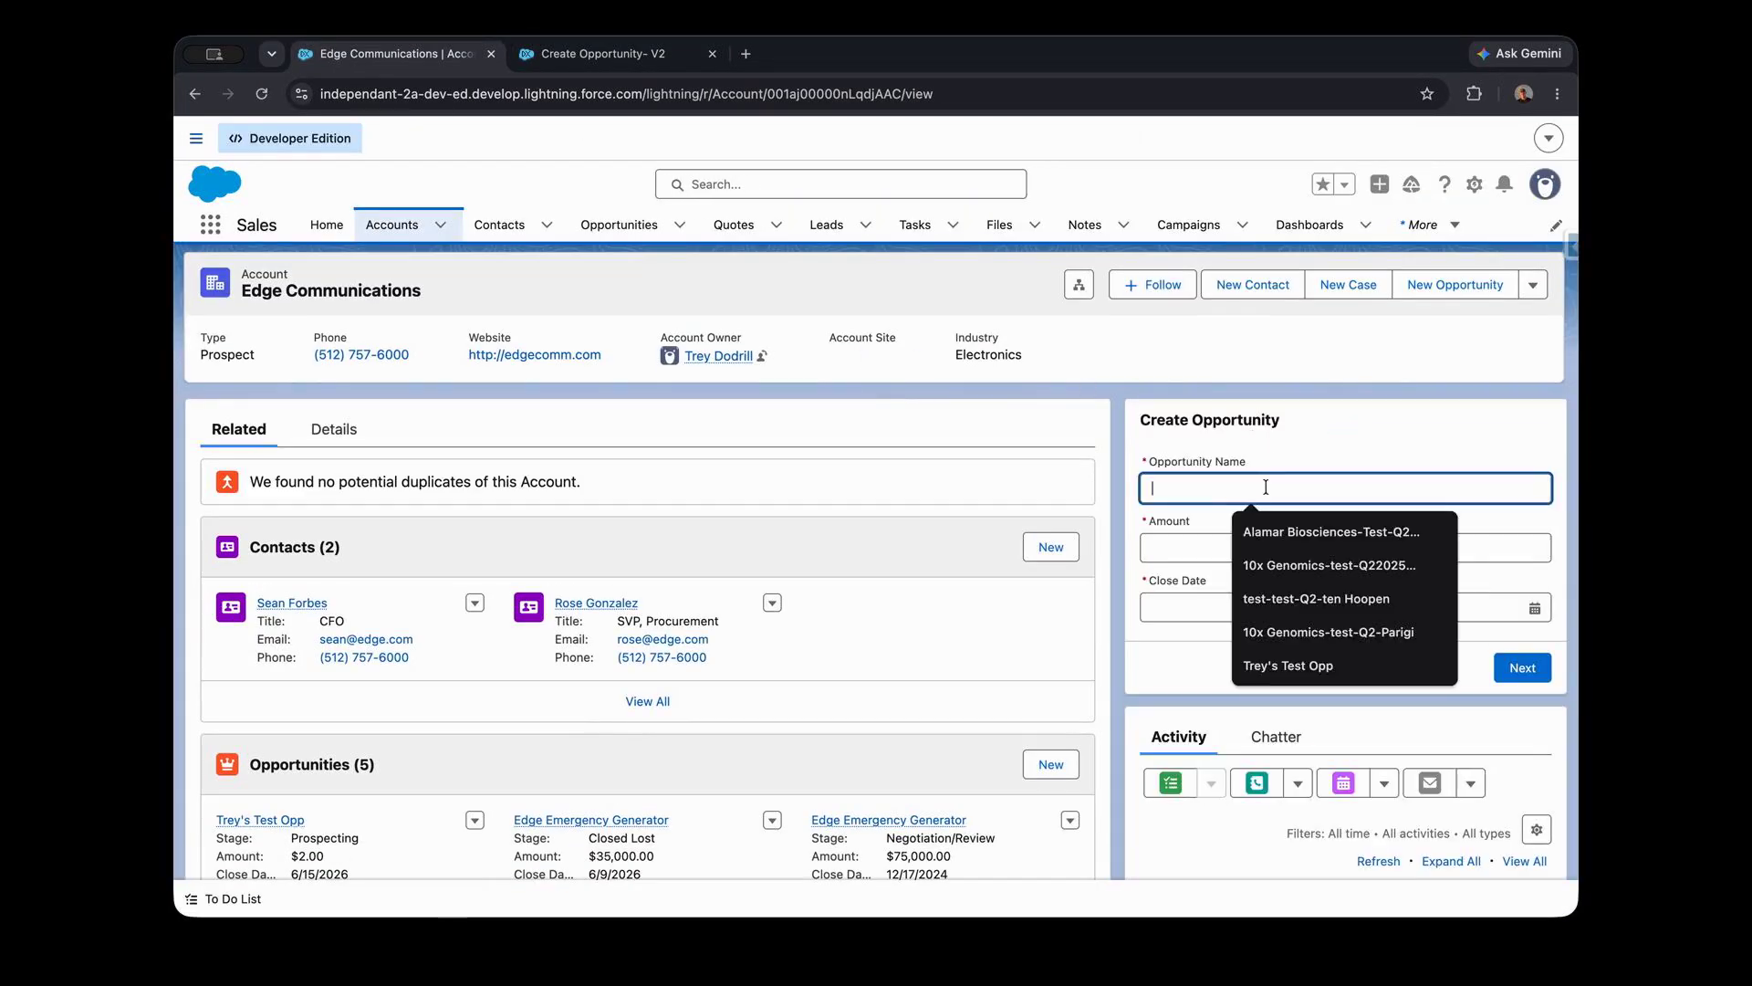
pyautogui.write('Treys Test Opp 2')
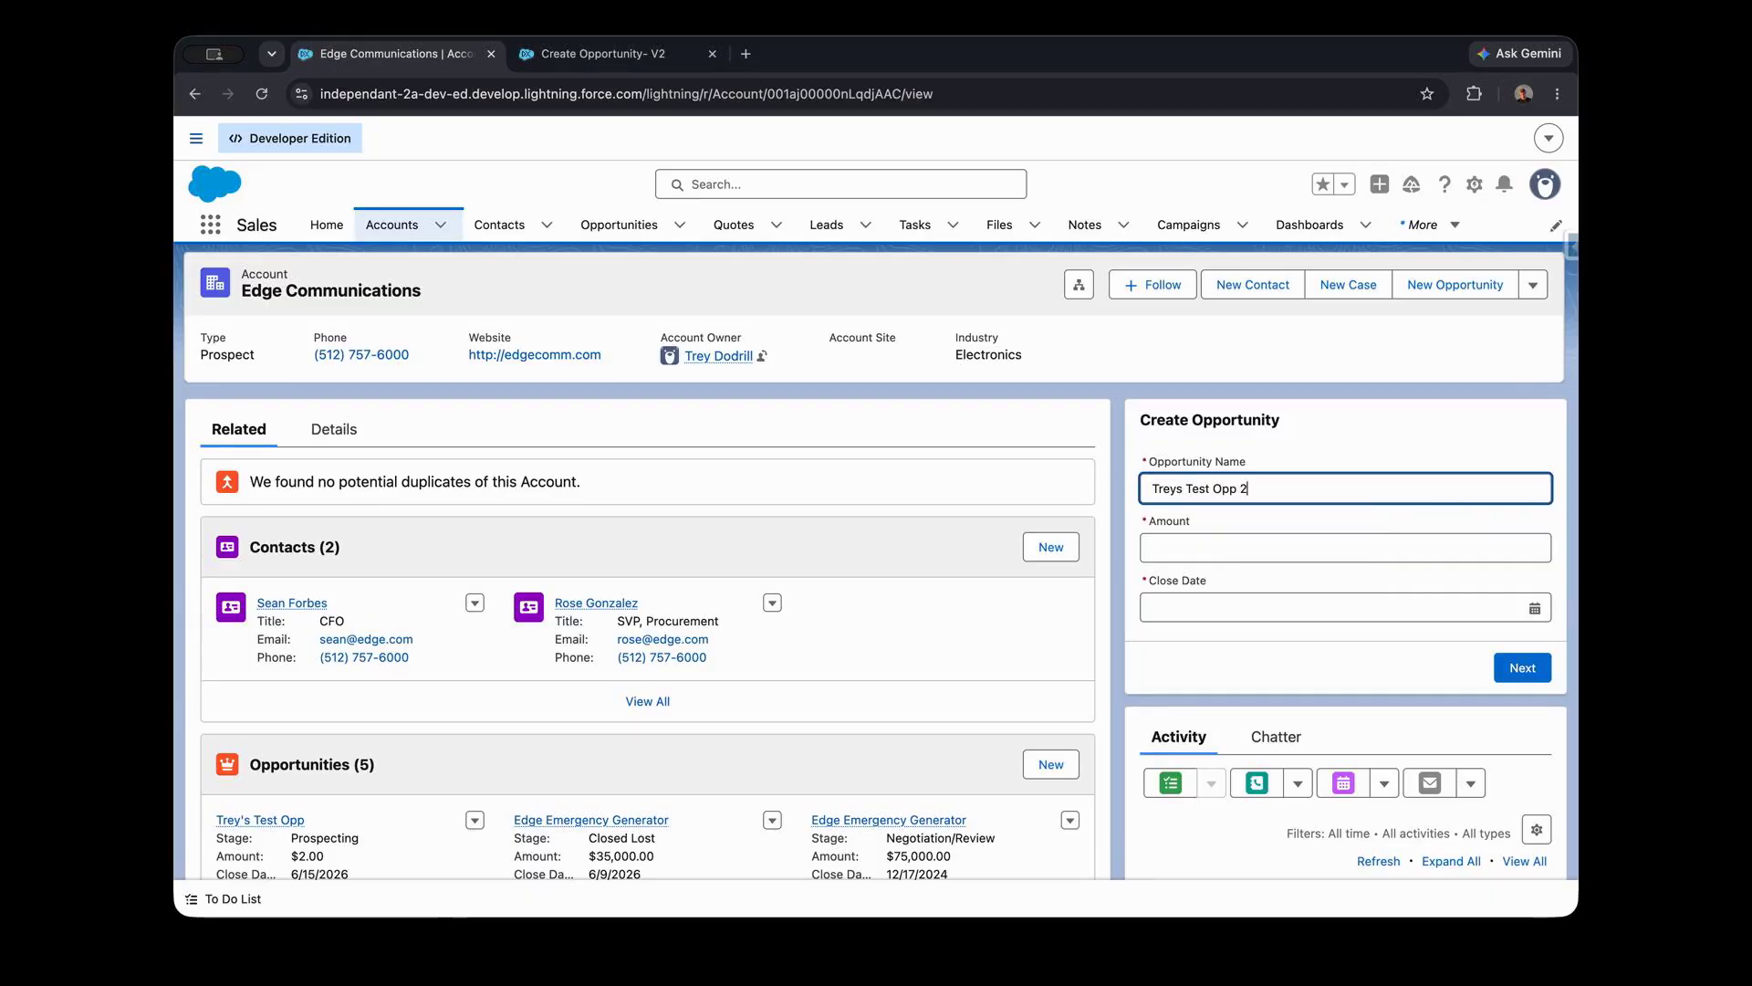
pyautogui.click(1269, 548)
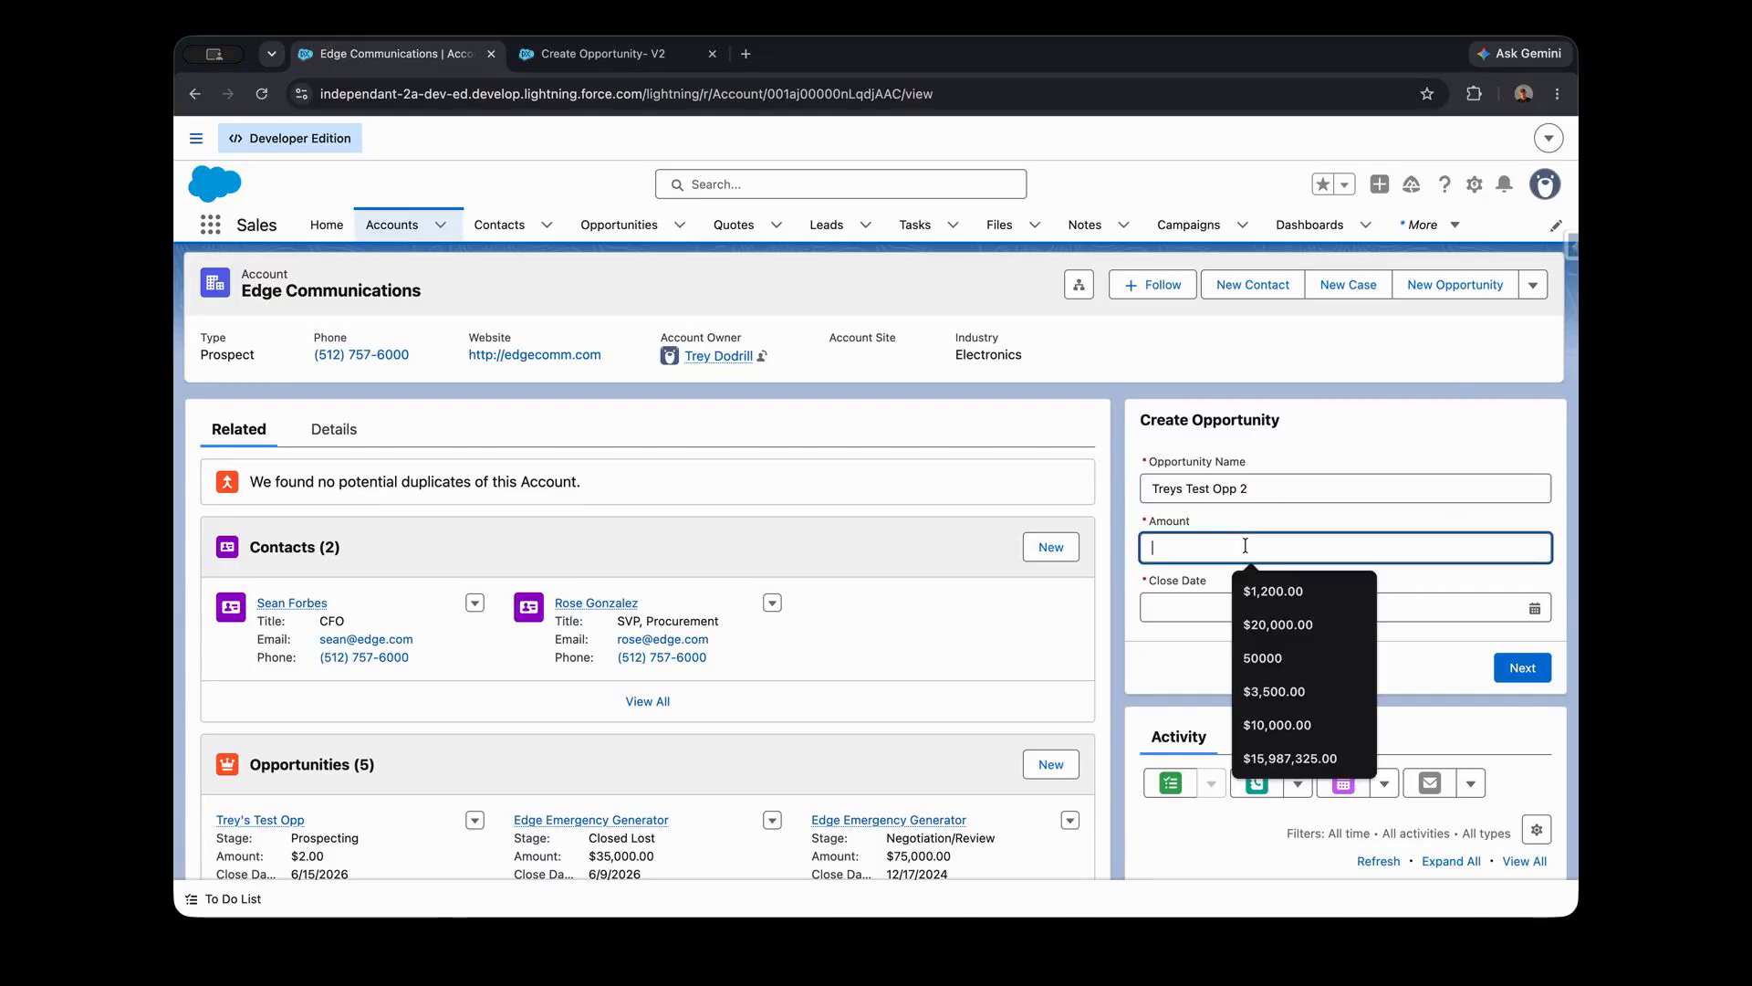
pyautogui.write('3')
pyautogui.click(1183, 610)
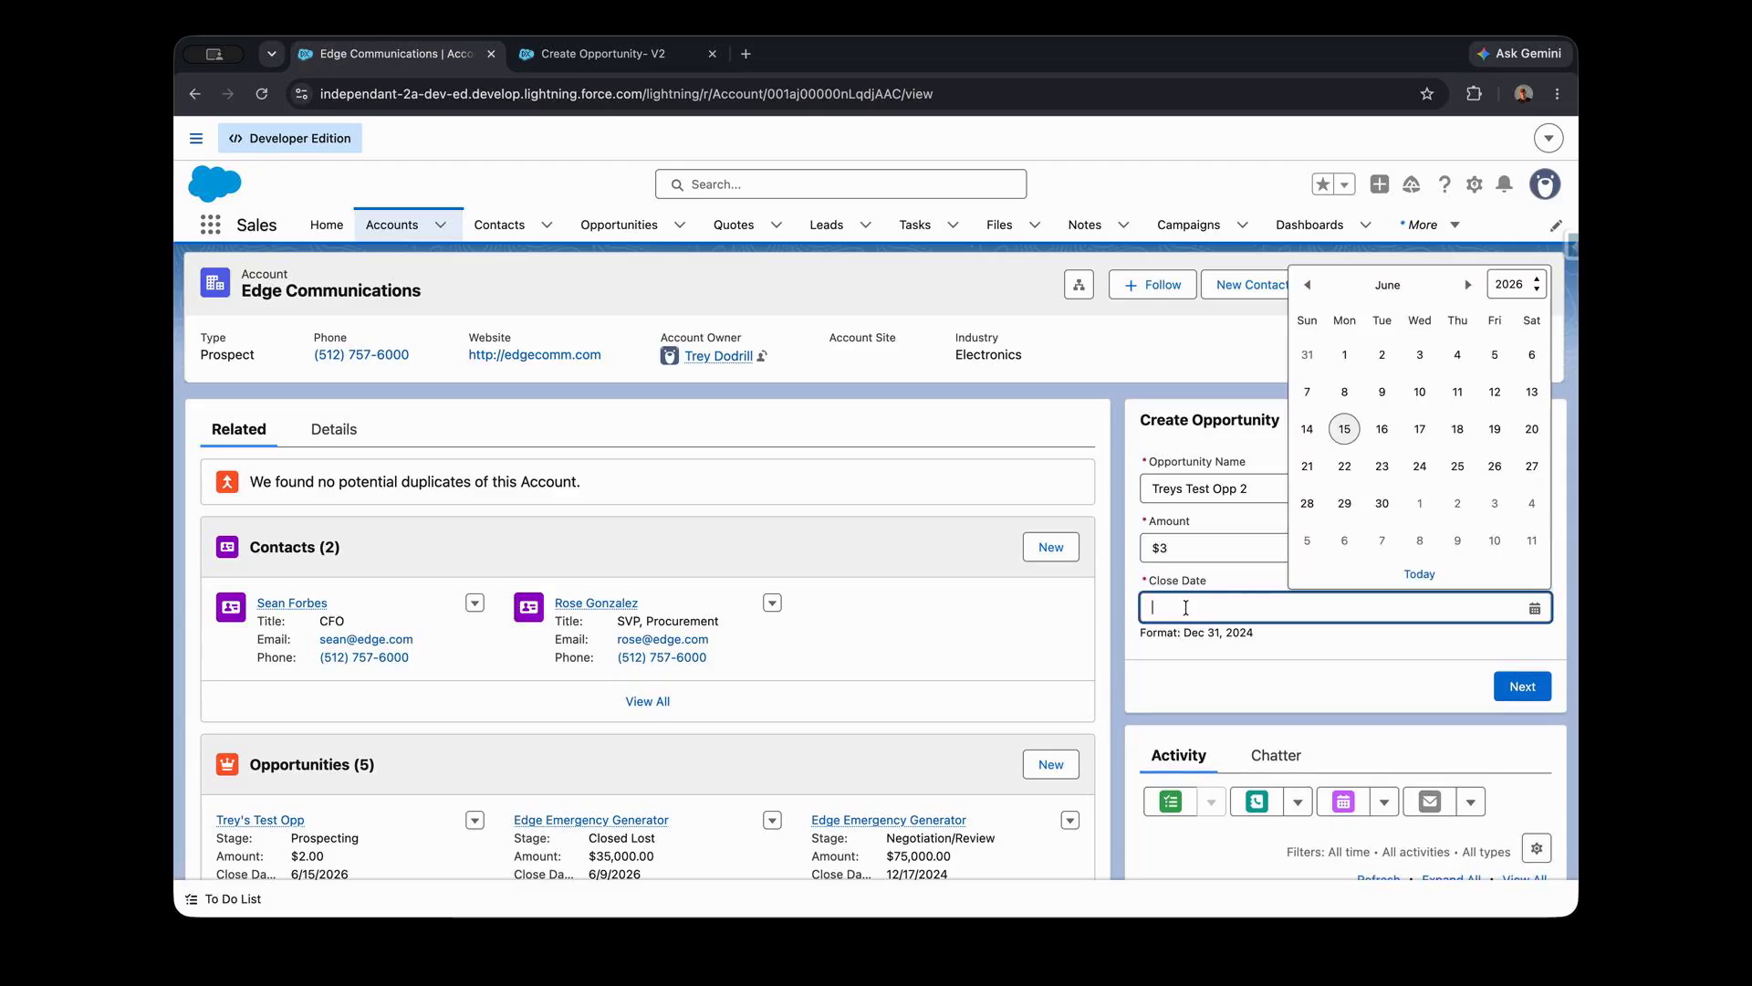
pyautogui.click(1384, 444)
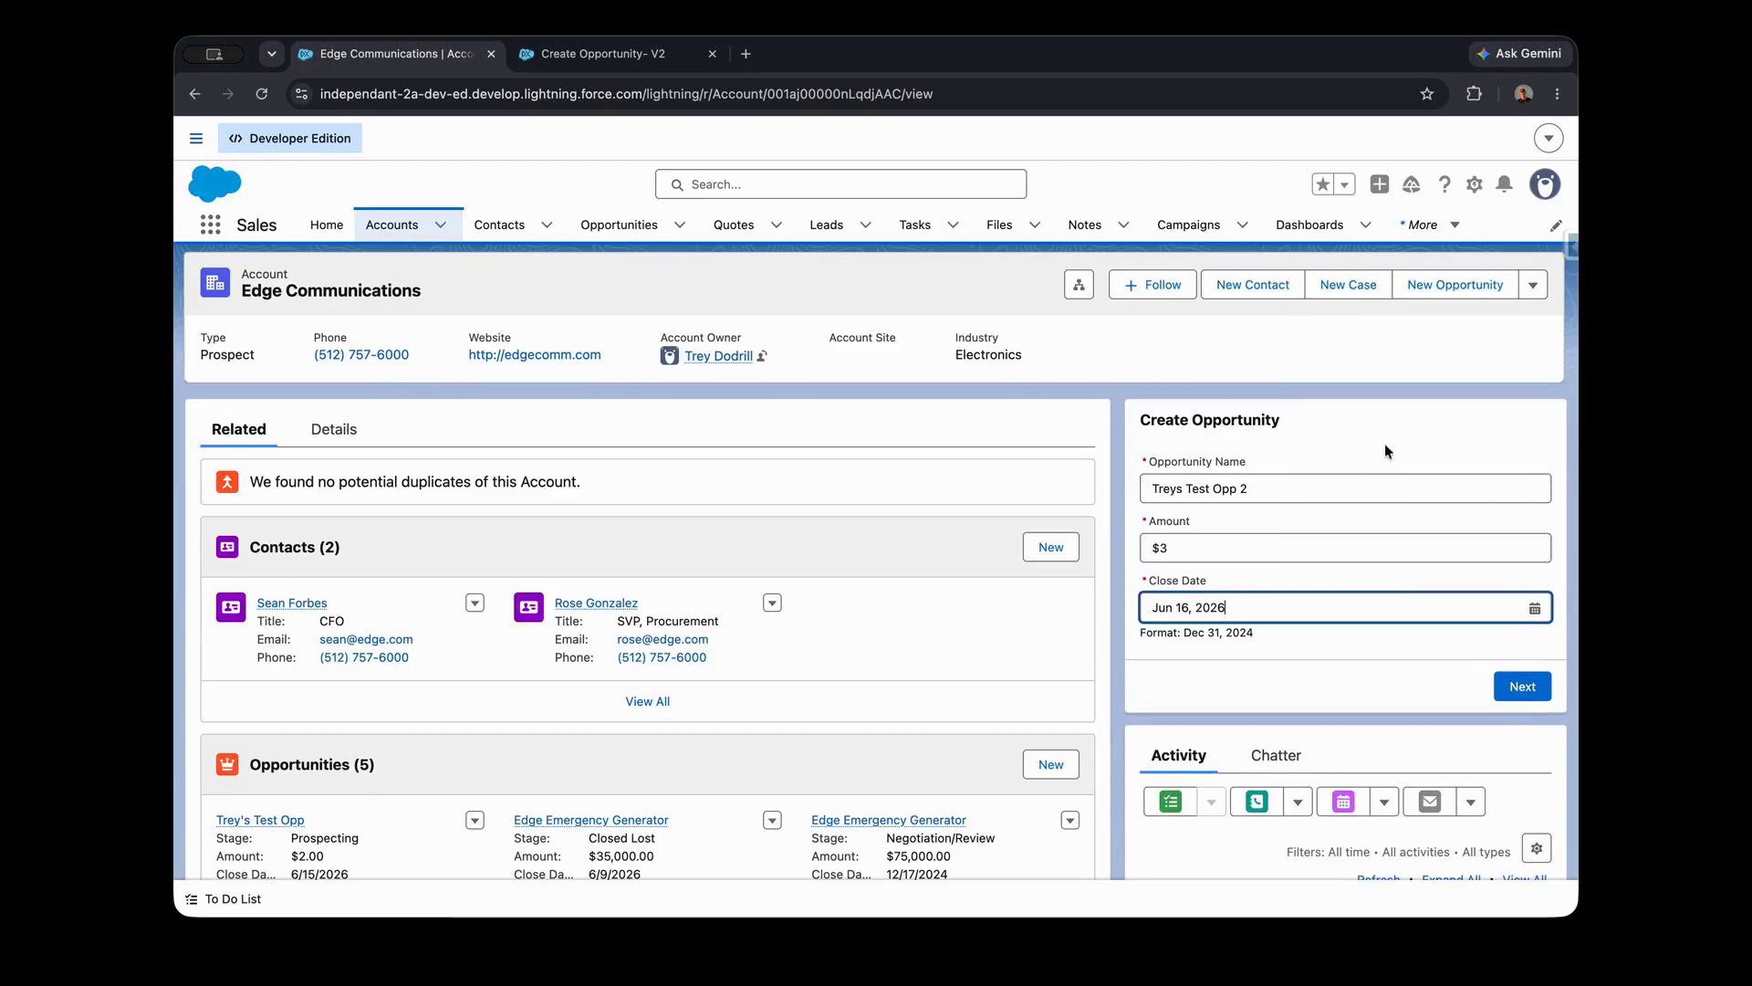
pyautogui.click(1504, 696)
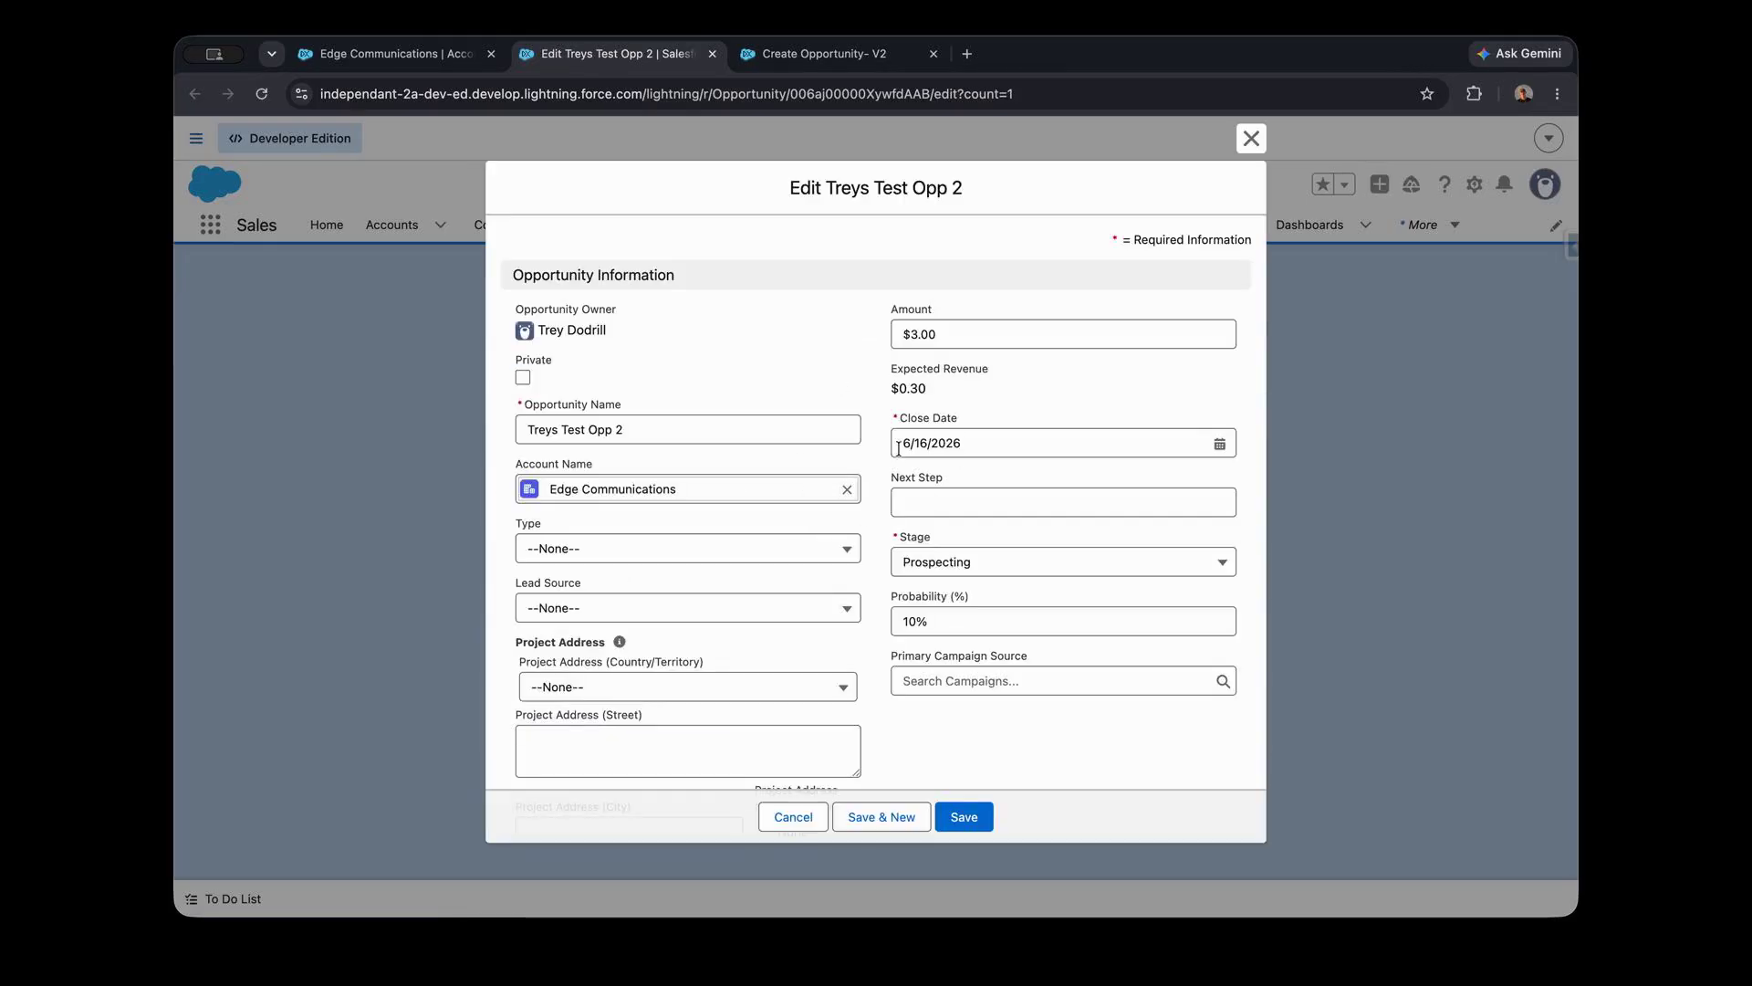
# - Examine the new opportunity's edit form, including its account, amount, close date, stage and project address fields
pyautogui.scroll(-1, 879, 524)
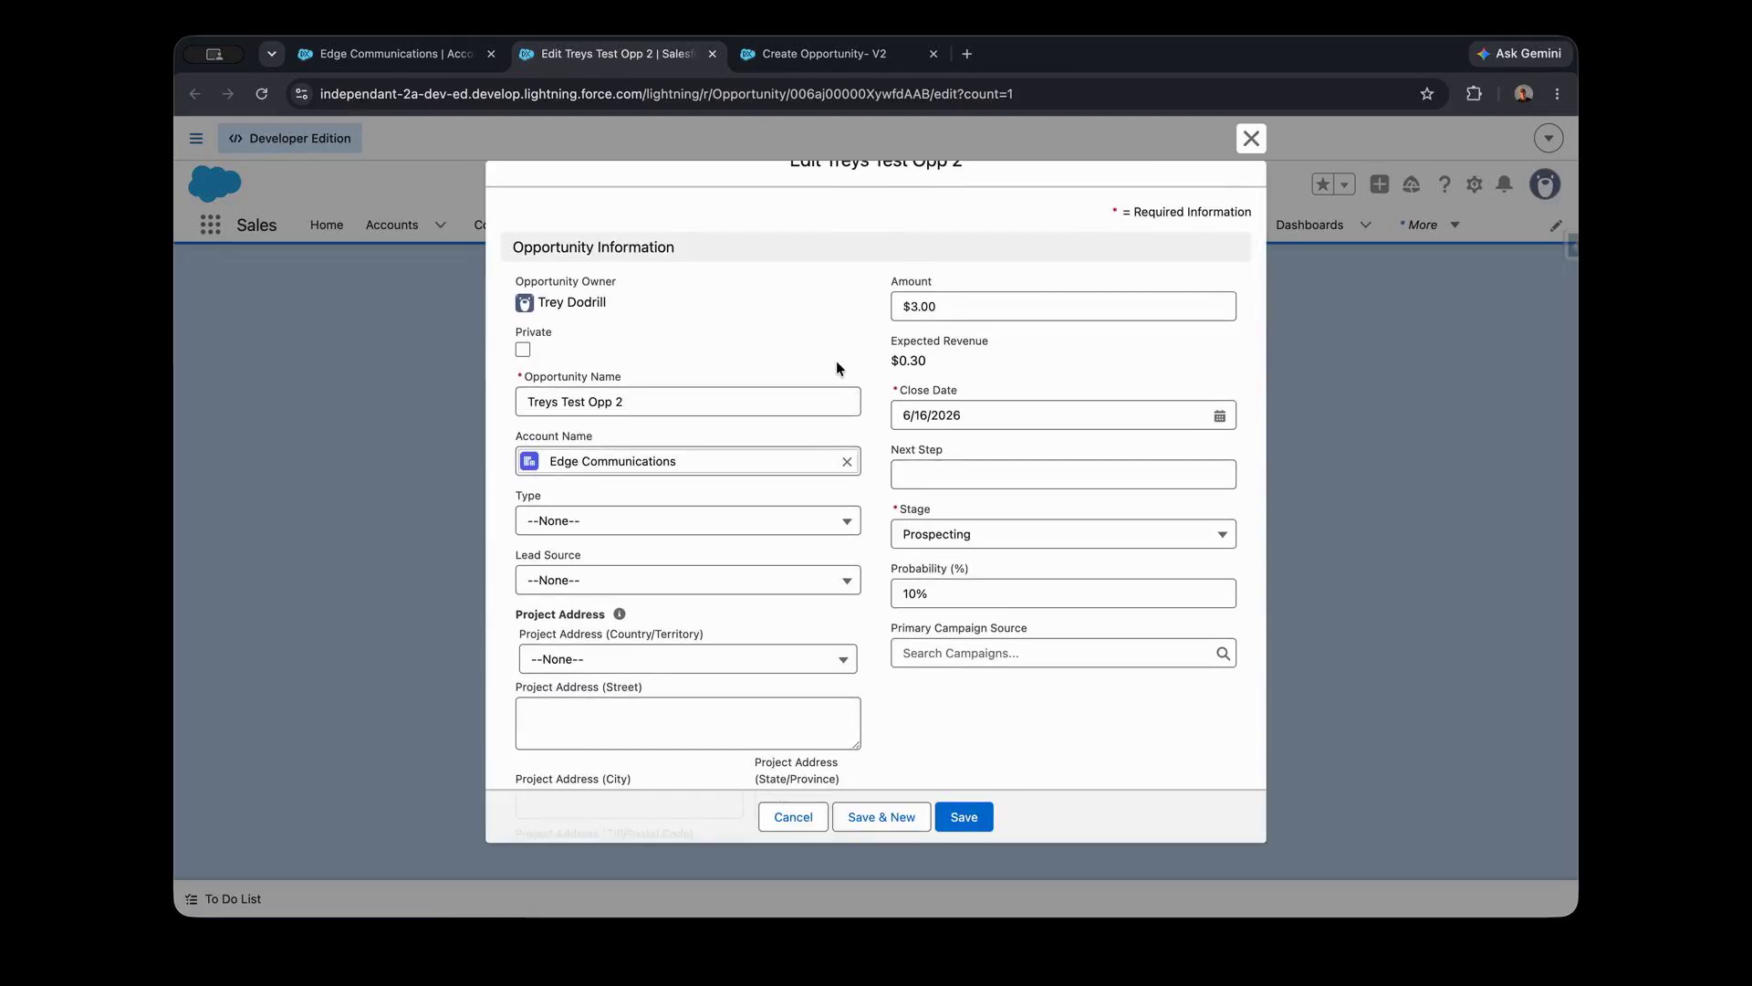
pyautogui.scroll(1, 876, 329)
pyautogui.scroll(-1, 967, 429)
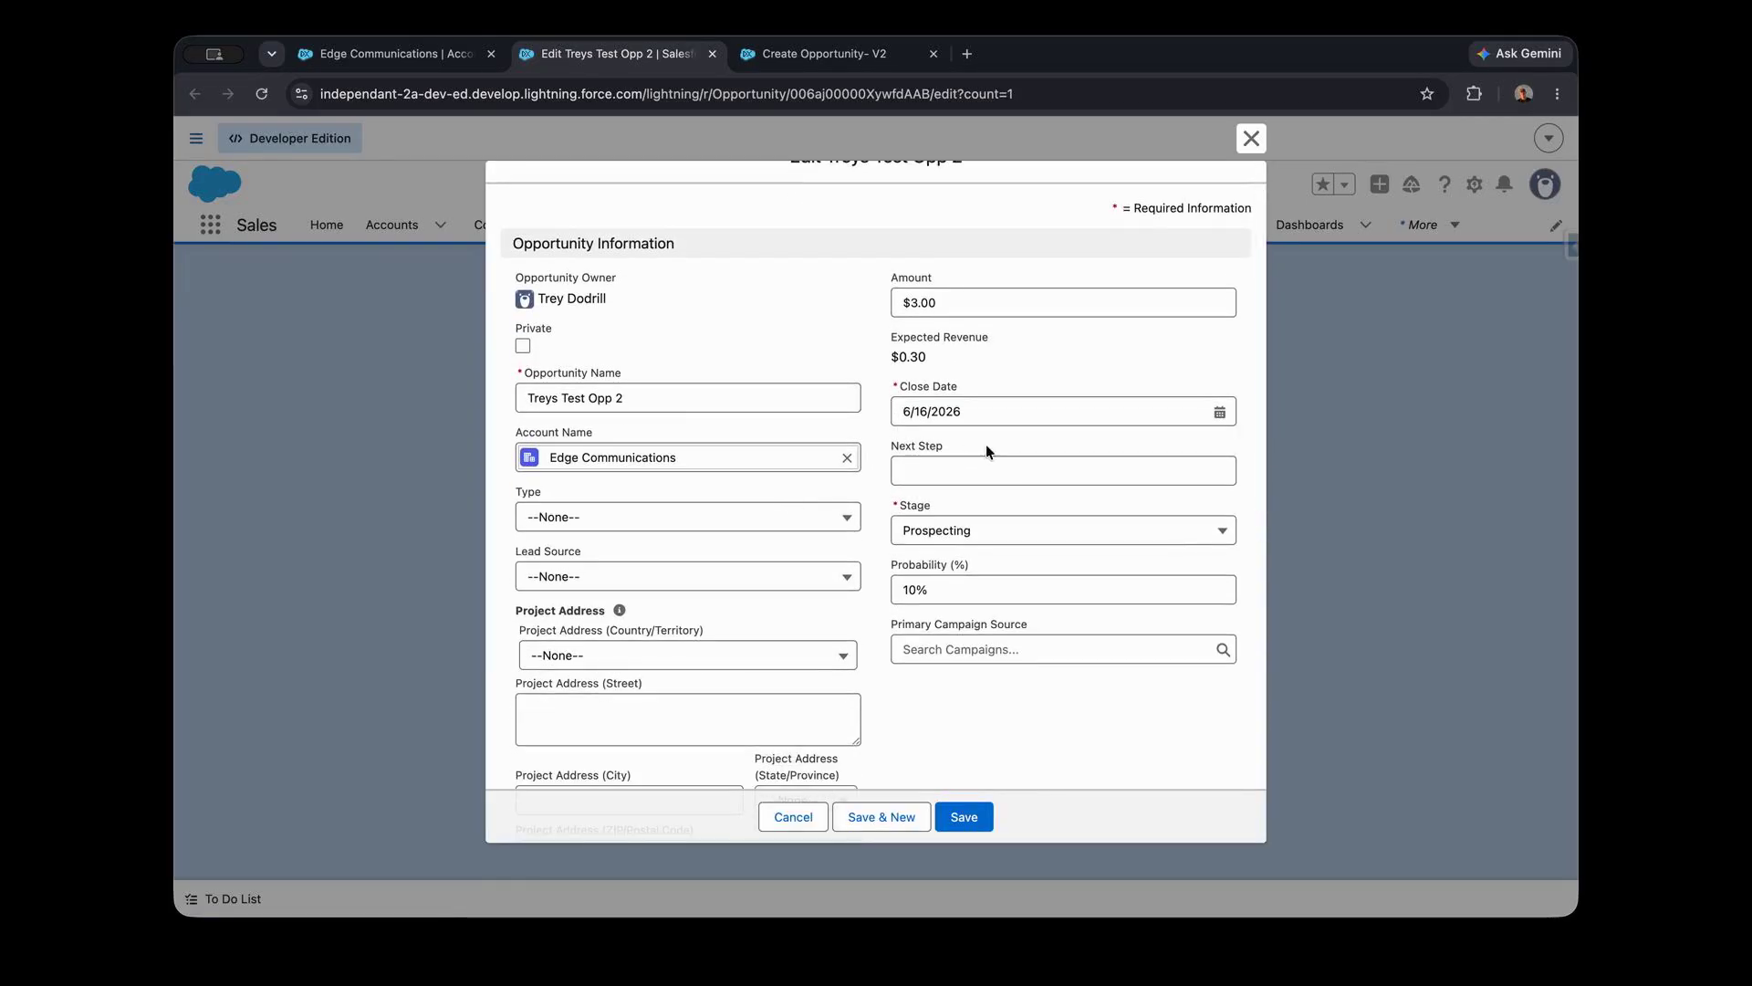
pyautogui.click(734, 513)
pyautogui.click(868, 601)
pyautogui.scroll(-1, 868, 600)
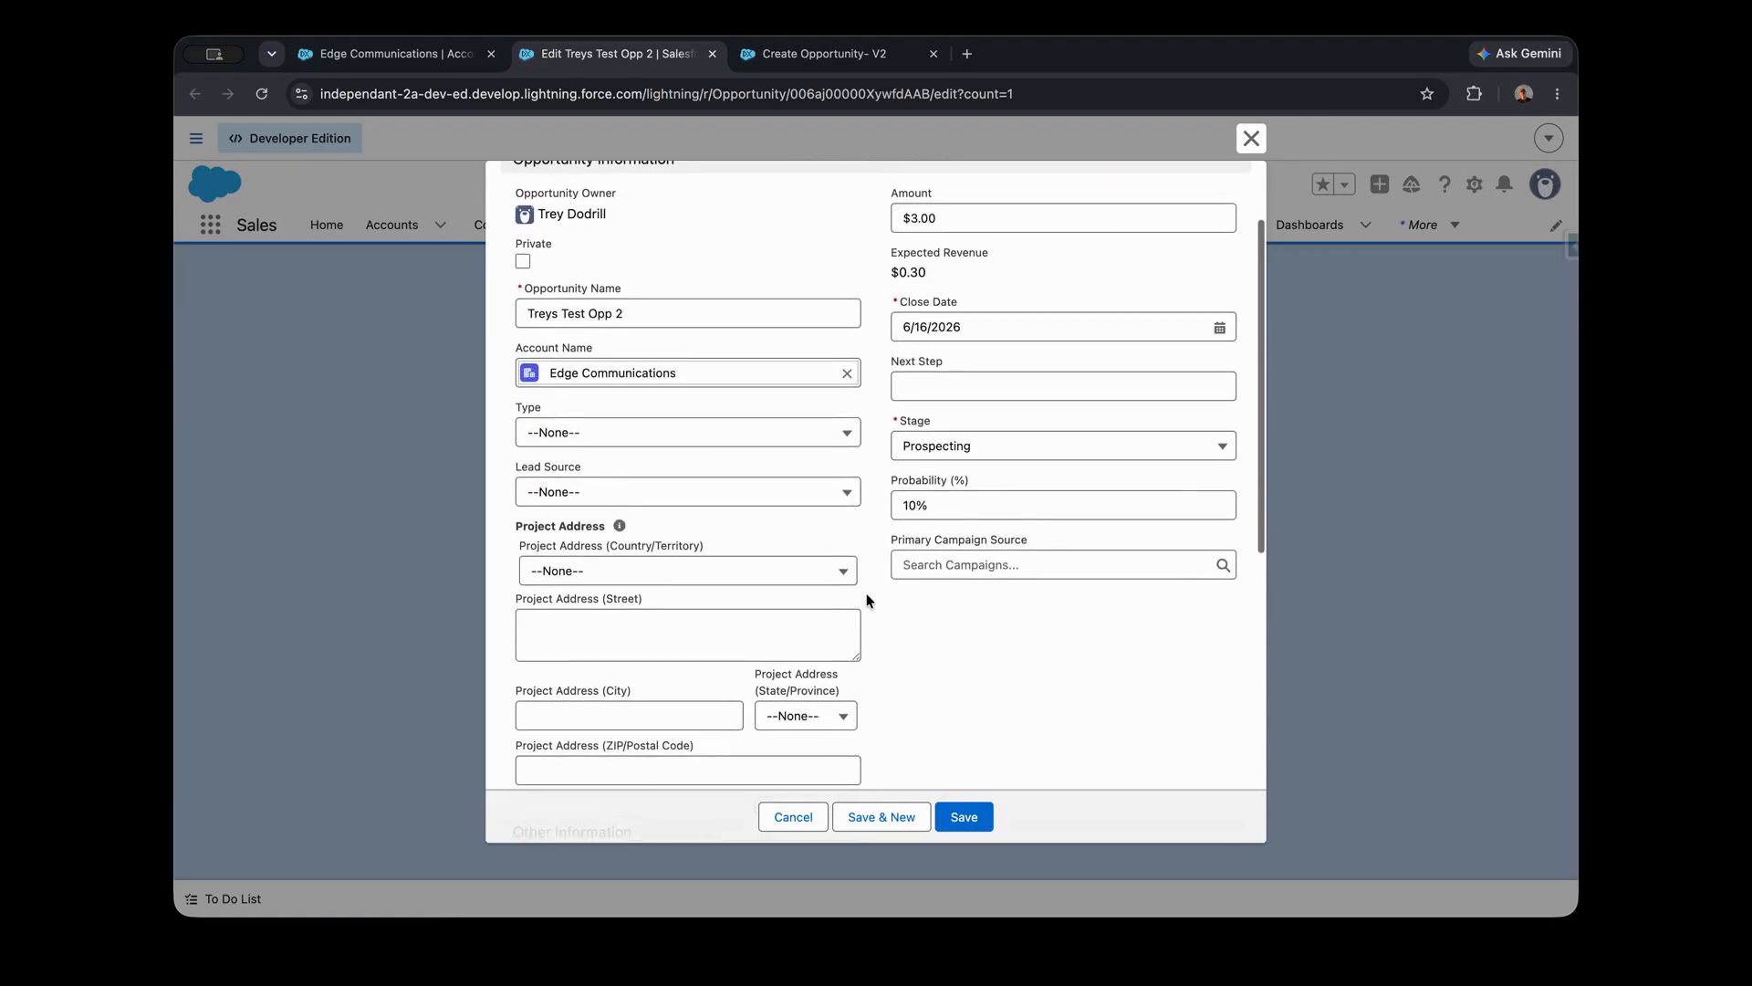
pyautogui.scroll(2, 868, 601)
pyautogui.scroll(-1, 856, 572)
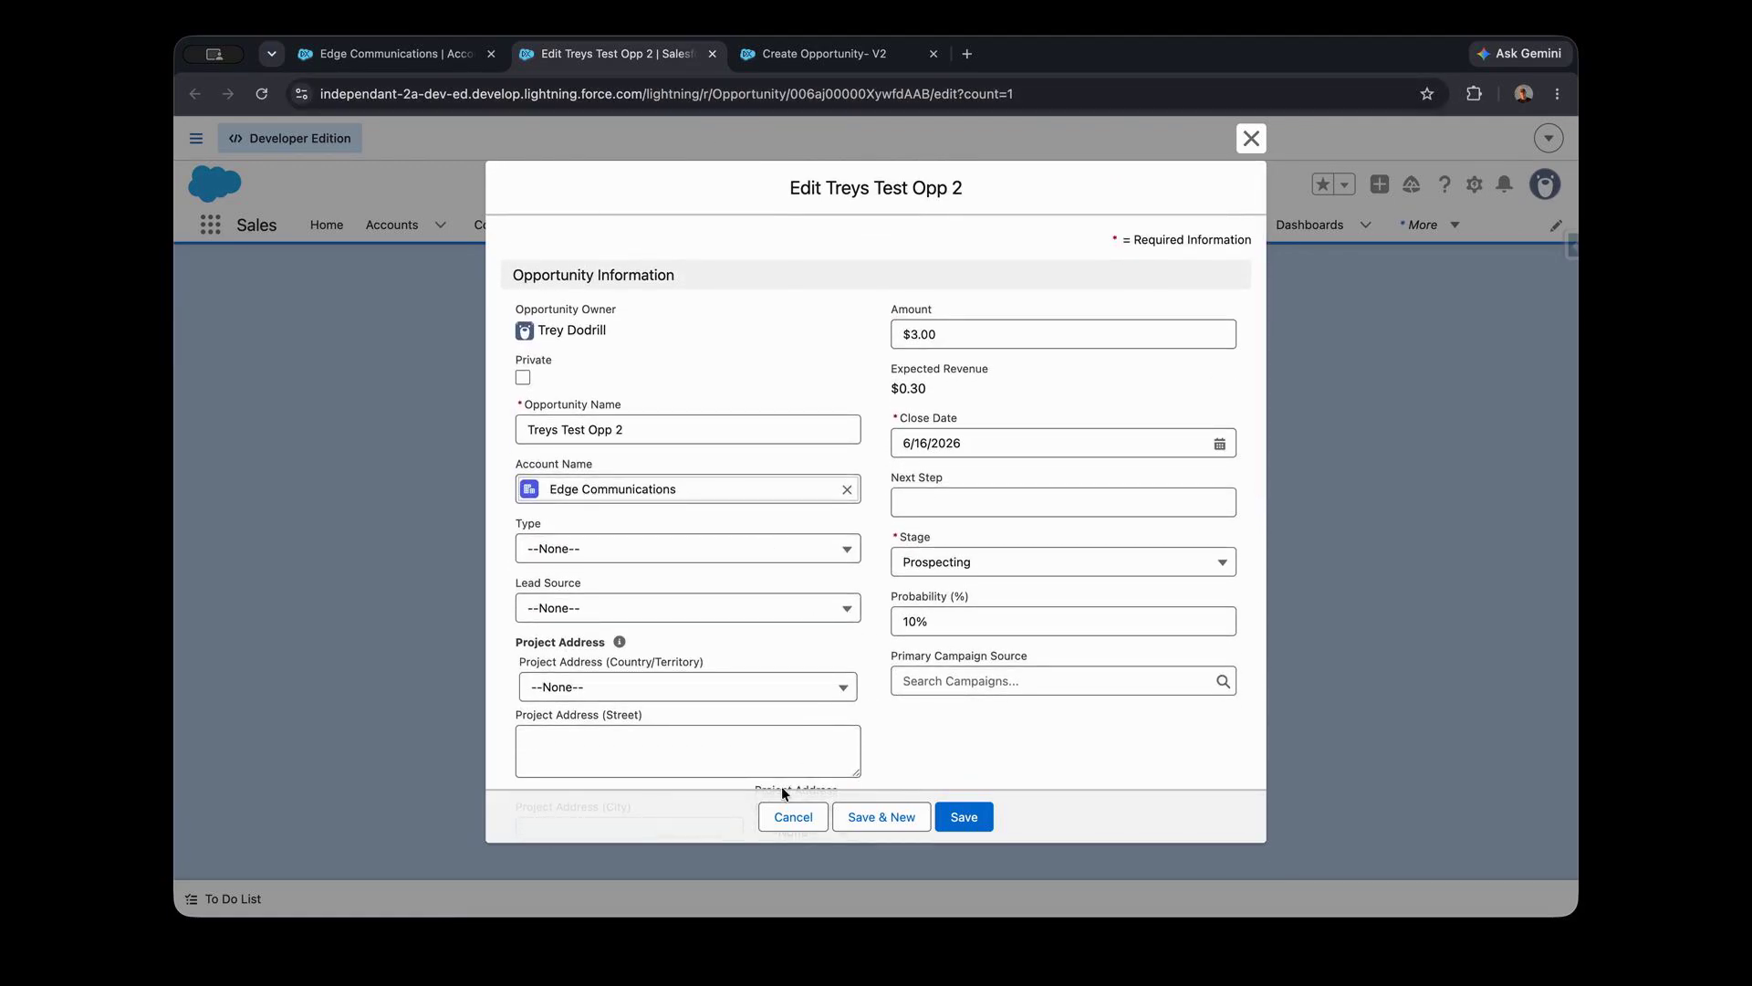